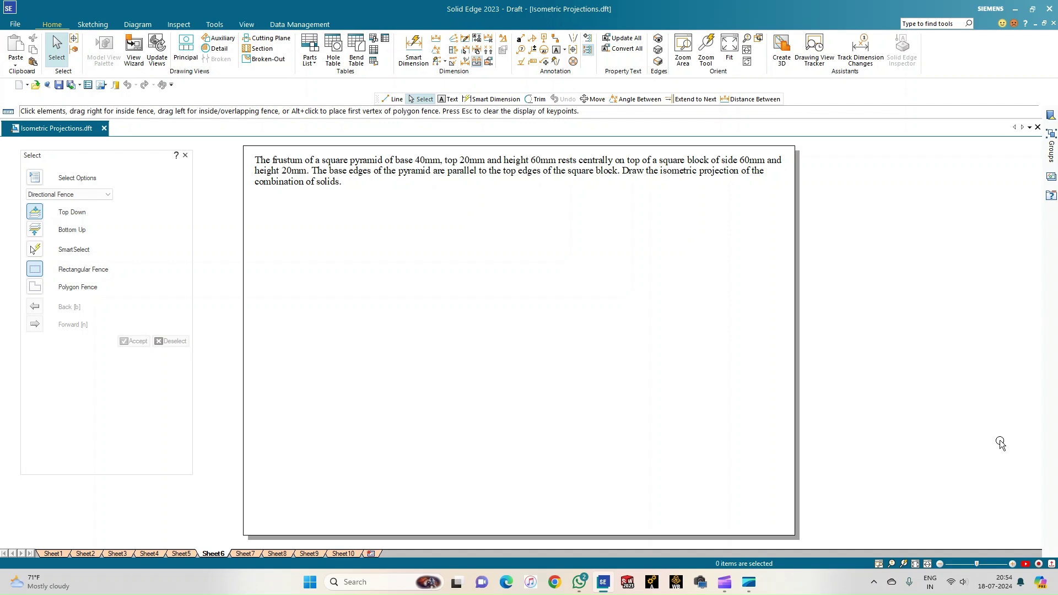
Draw a horizontal reference line across the lower-left area of the sheet with a 0.18 mm line width.
{"action": "left_click", "coordinate": [92, 26]}
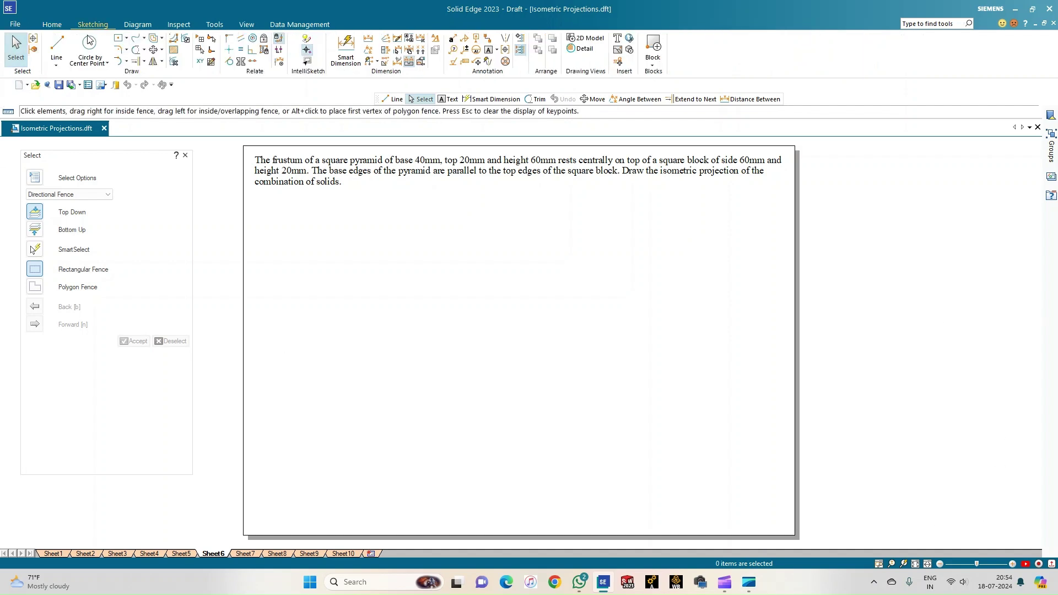
{"action": "left_click", "coordinate": [57, 46]}
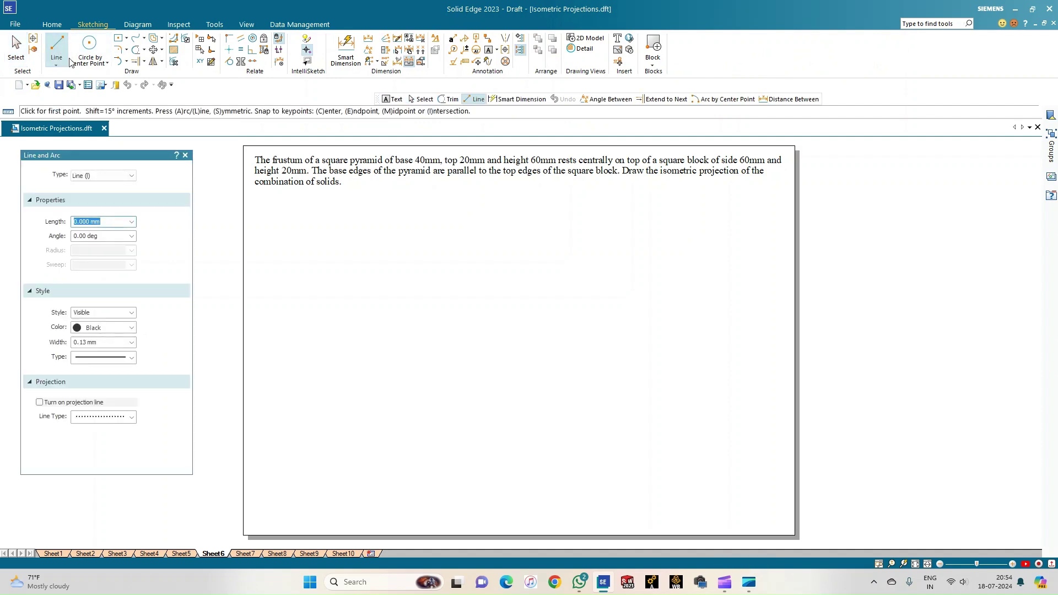
{"action": "left_click", "coordinate": [132, 343]}
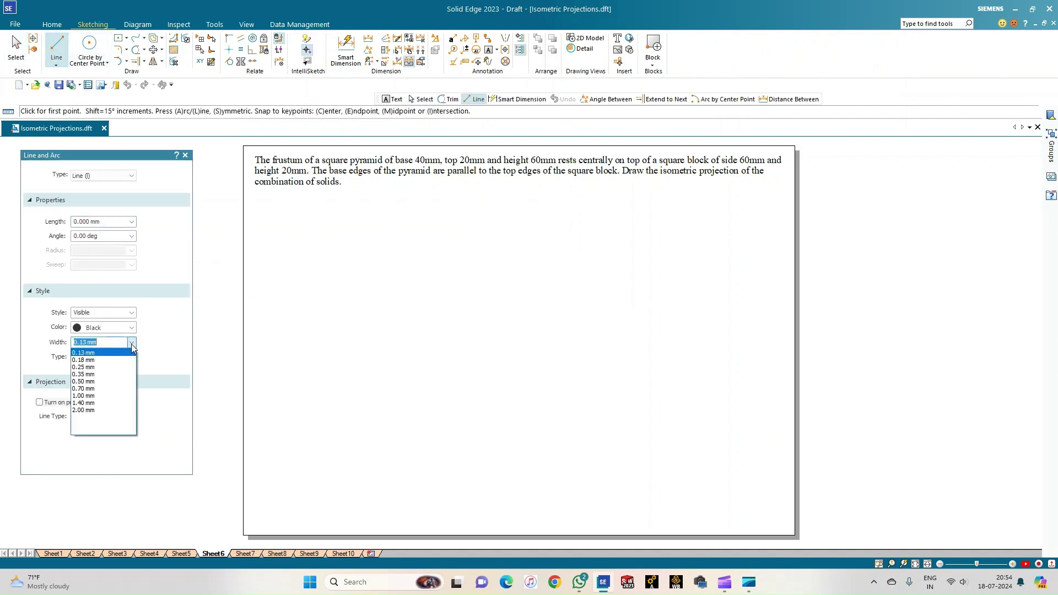
{"action": "left_click", "coordinate": [102, 361]}
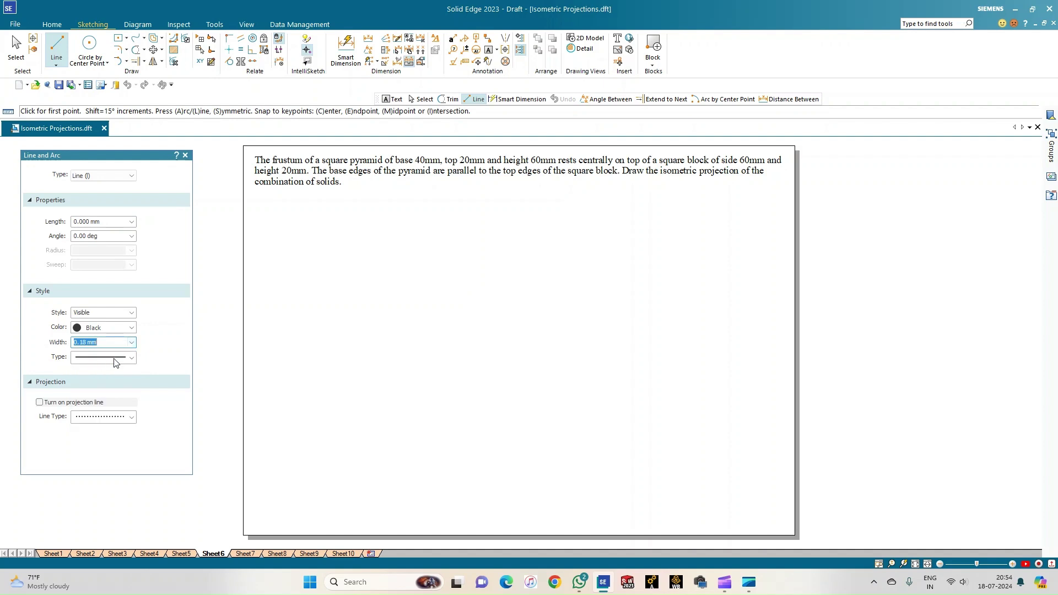
{"action": "left_click", "coordinate": [265, 376]}
{"action": "left_click", "coordinate": [412, 375]}
{"action": "right_click", "coordinate": [358, 343]}
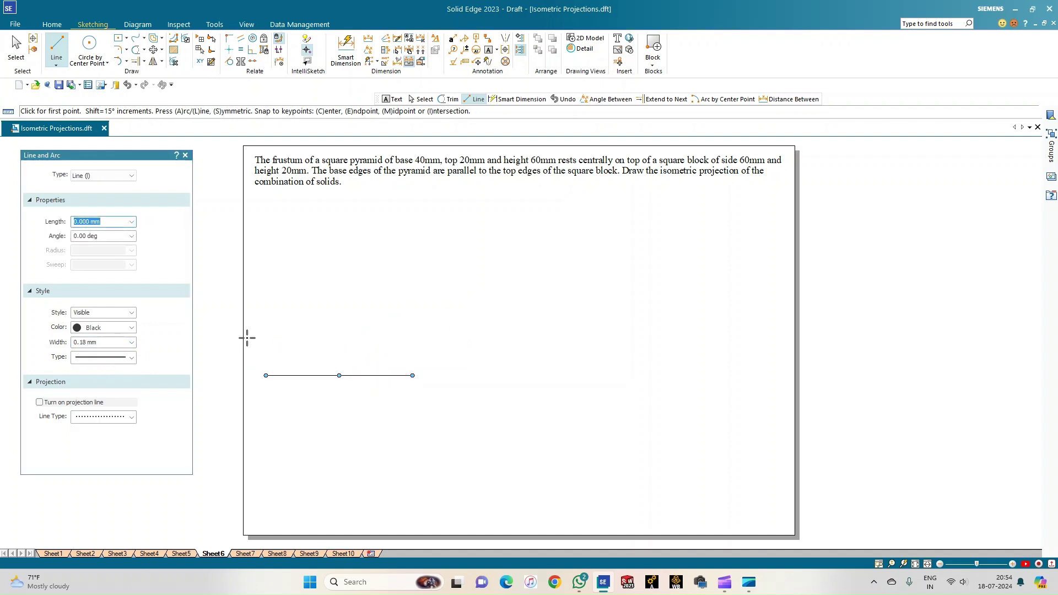
{"action": "left_click", "coordinate": [132, 342]}
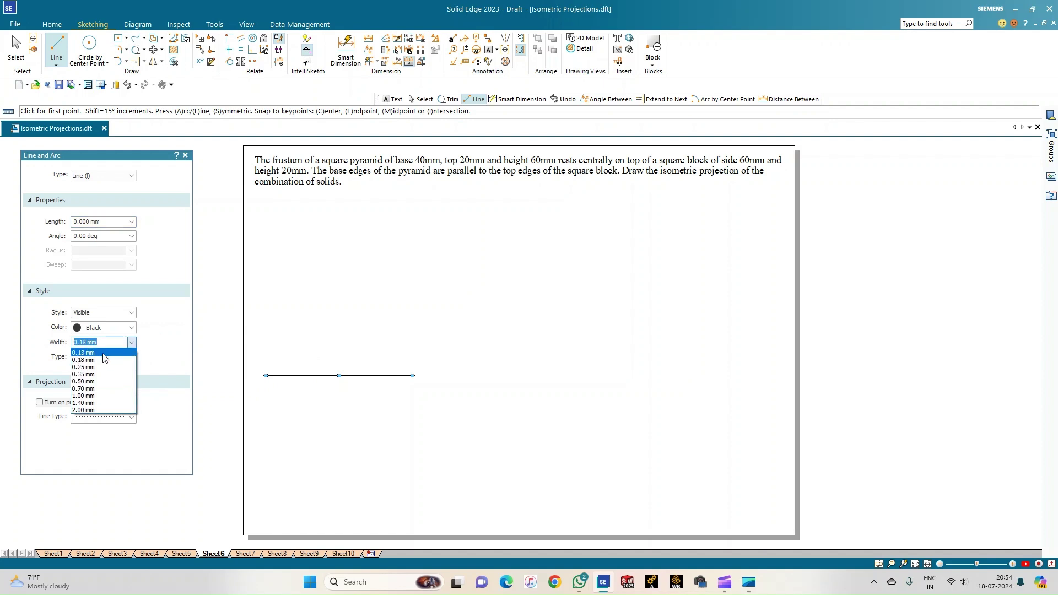
{"action": "left_click", "coordinate": [107, 353]}
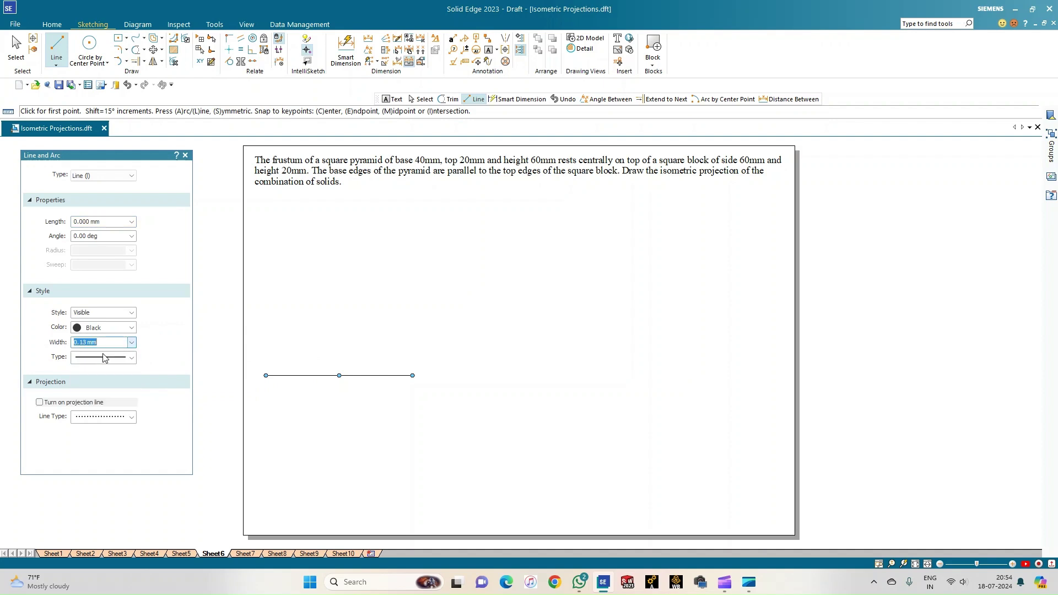
{"action": "left_click", "coordinate": [118, 38]}
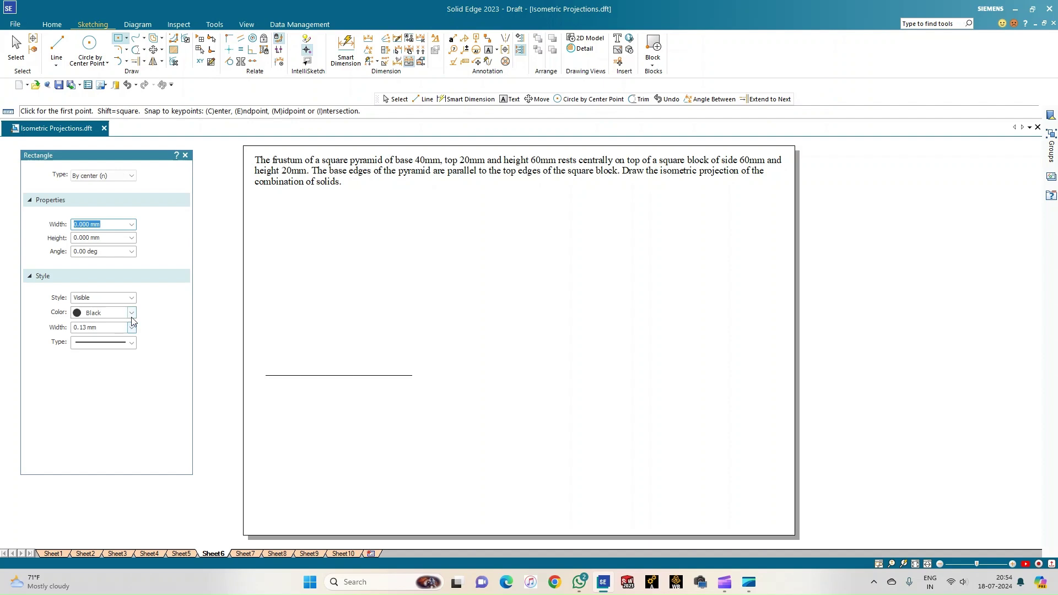
{"action": "left_click", "coordinate": [132, 328]}
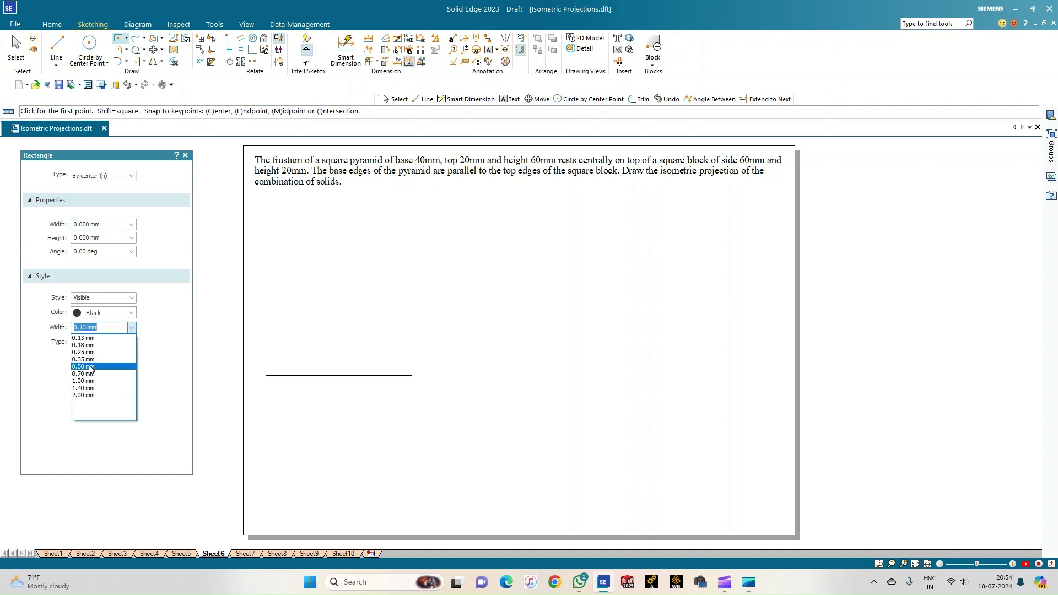
{"action": "left_click", "coordinate": [88, 366]}
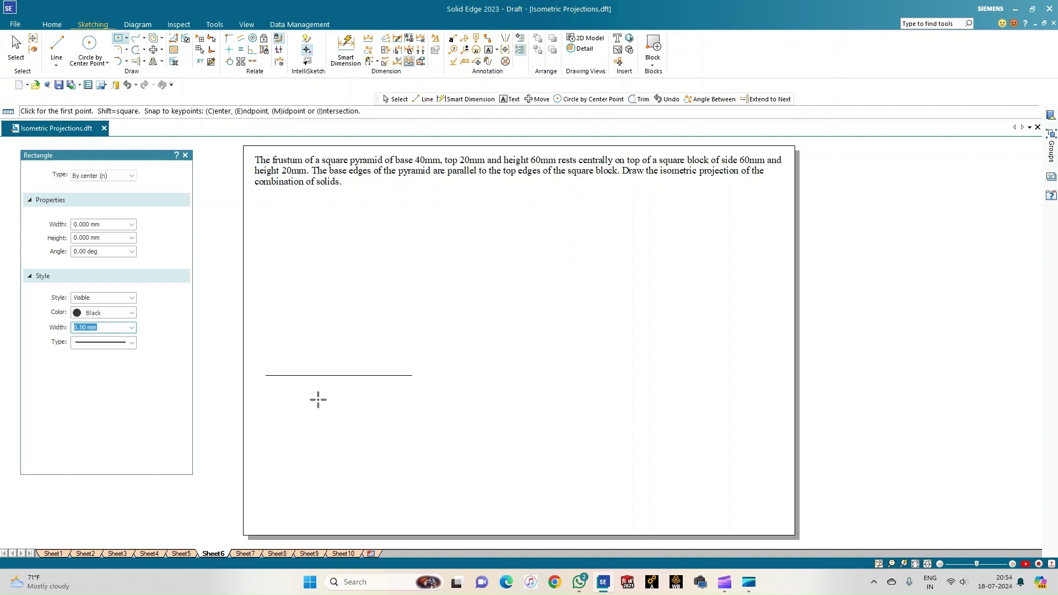
{"action": "left_click", "coordinate": [339, 437]}
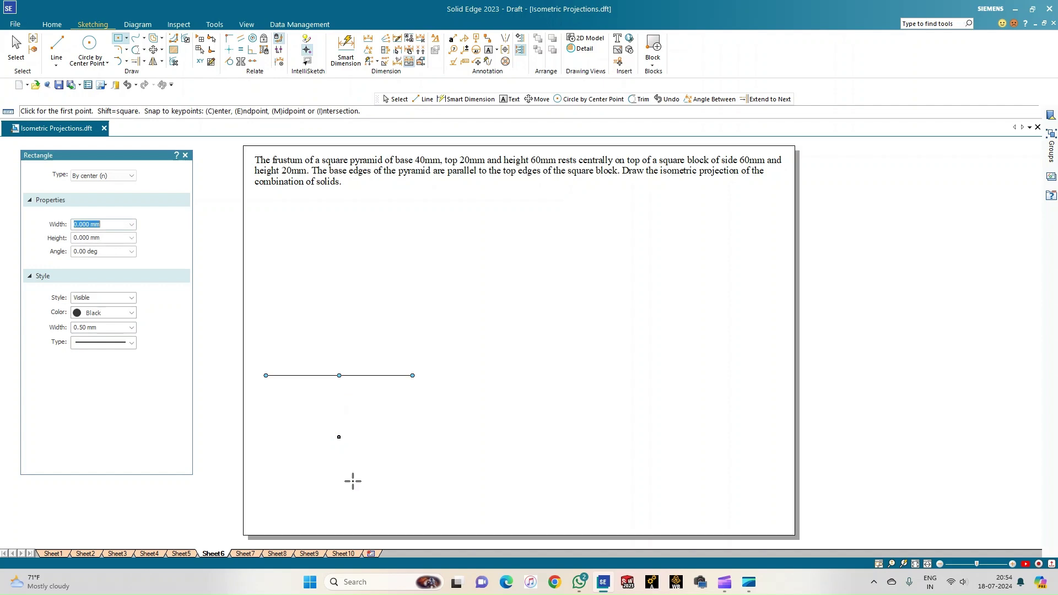
{"action": "key", "text": "Escape"}
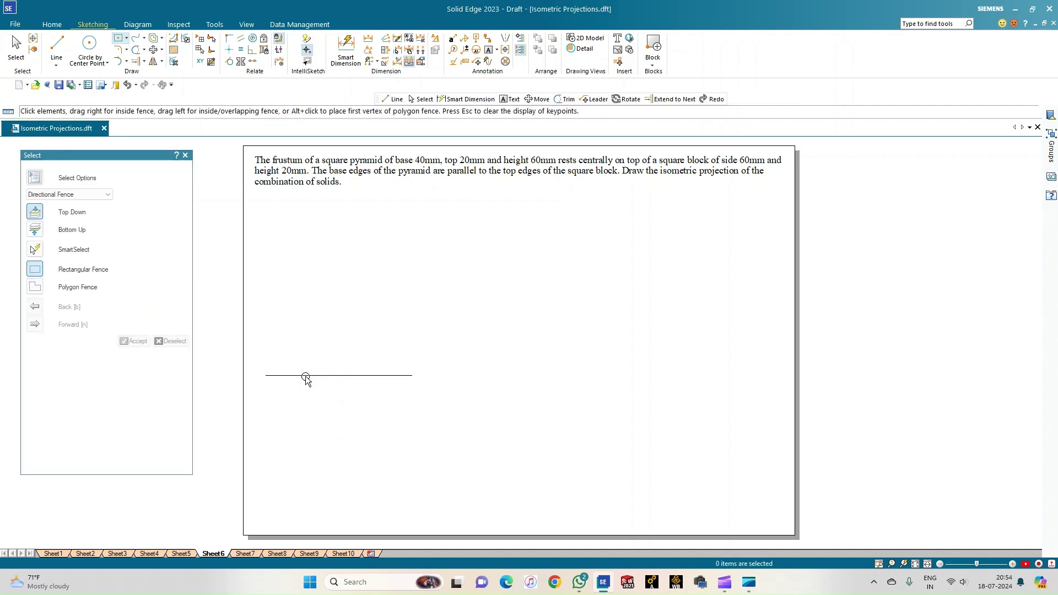
Draw a 60 mm by 60 mm square by its center below the reference line.
{"action": "key", "text": "r"}
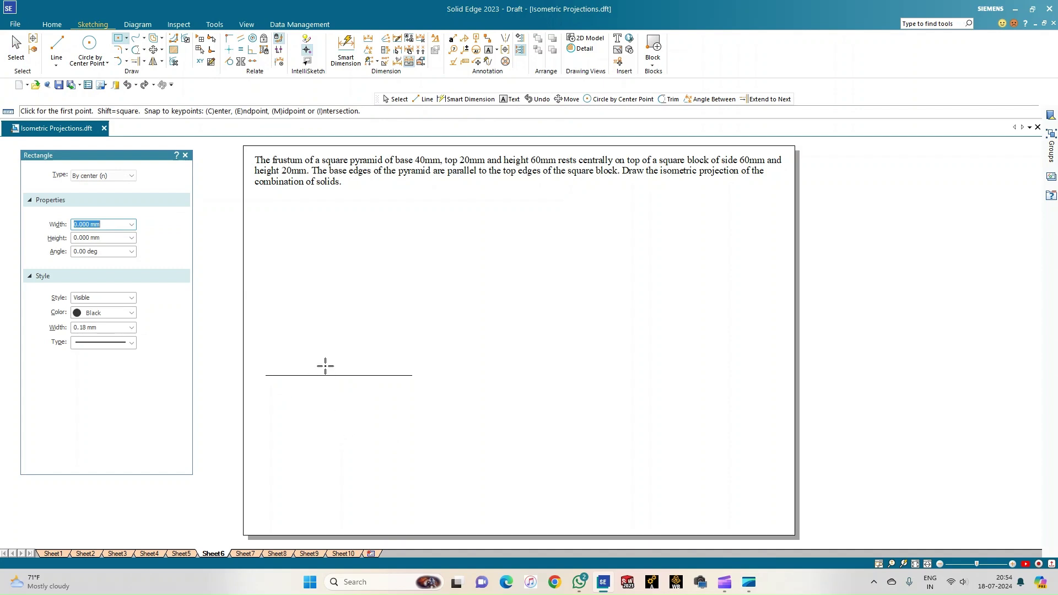
{"action": "left_click", "coordinate": [346, 450]}
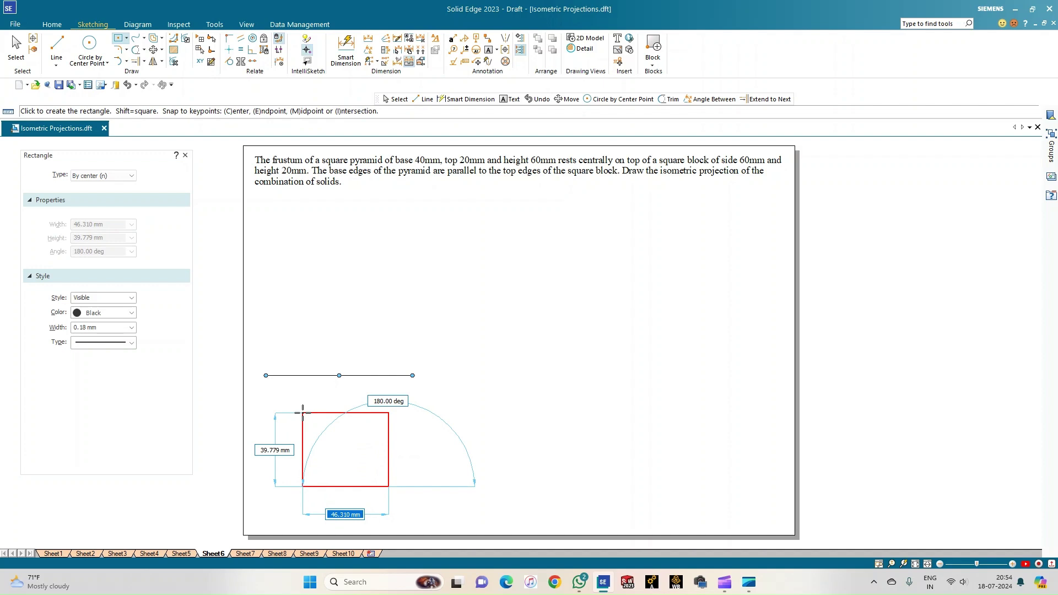
{"action": "type", "text": "60"}
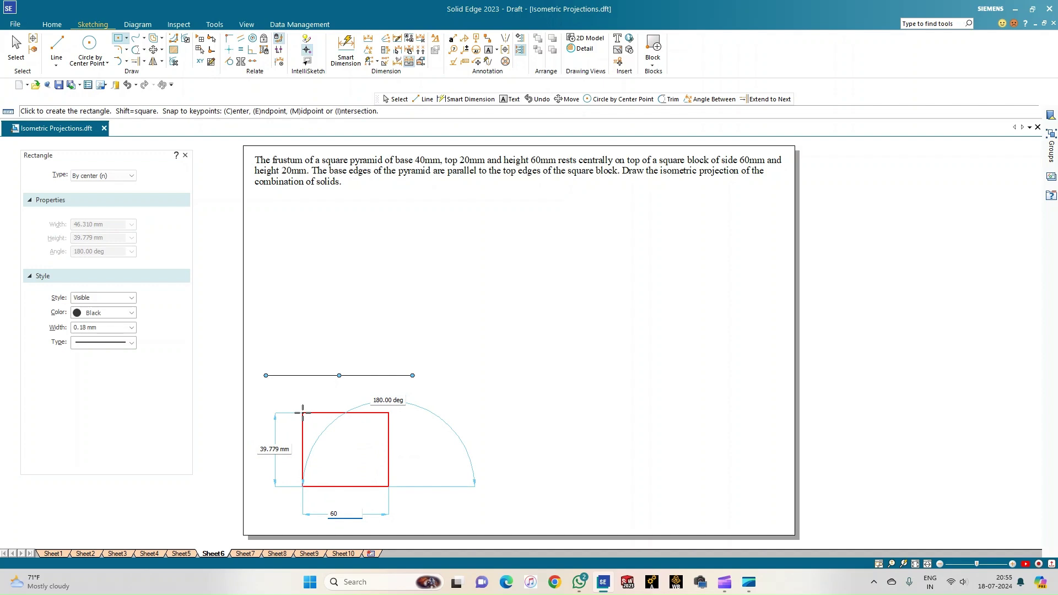
{"action": "key", "text": "Tab"}
{"action": "type", "text": "60"}
{"action": "key", "text": "Tab"}
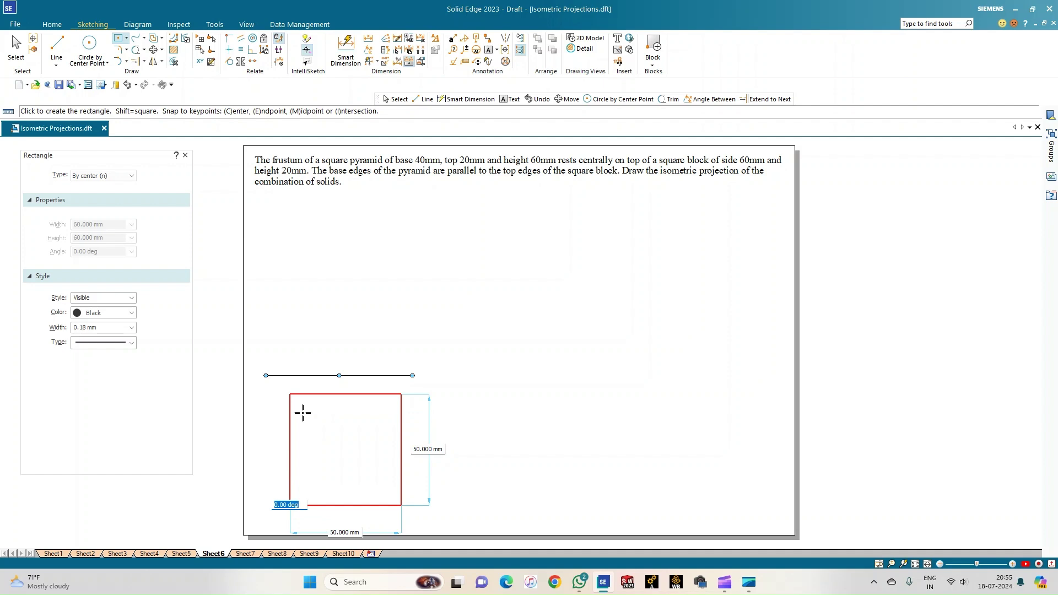
{"action": "key", "text": "Return"}
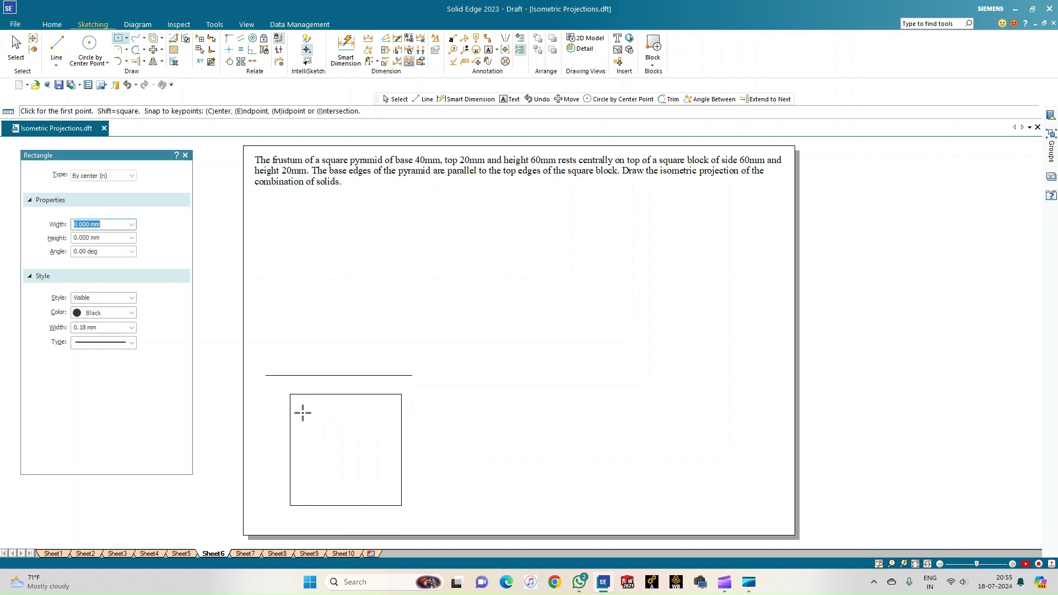
Select all four edges of the 60 mm square and give them a thicker line width.
{"action": "left_click", "coordinate": [28, 70]}
{"action": "left_click_drag", "start_coordinate": [449, 508], "coordinate": [265, 391]}
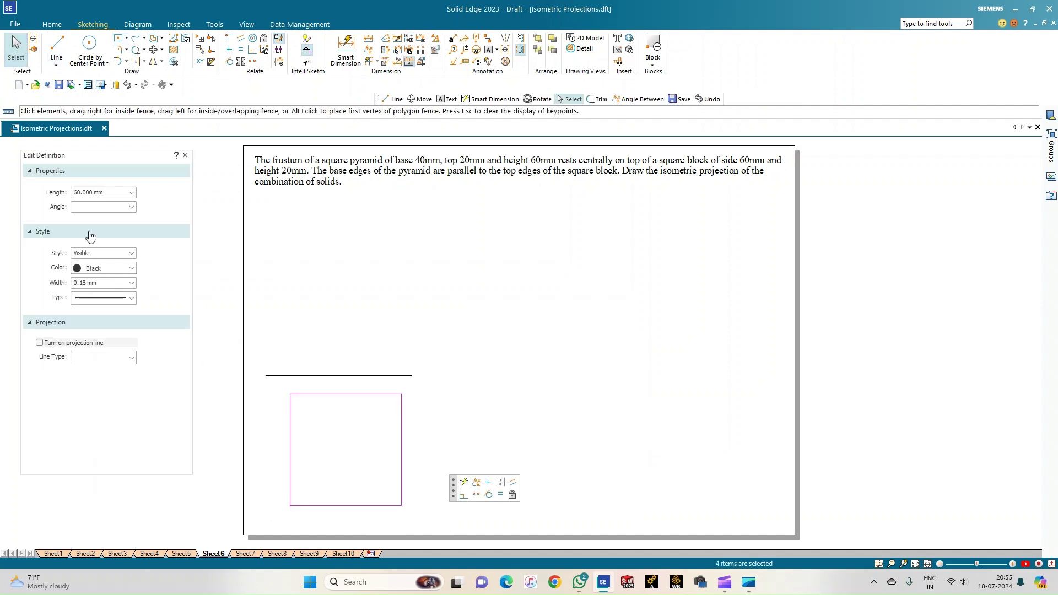
{"action": "left_click", "coordinate": [132, 284]}
{"action": "left_click", "coordinate": [101, 329]}
{"action": "key", "text": "Escape"}
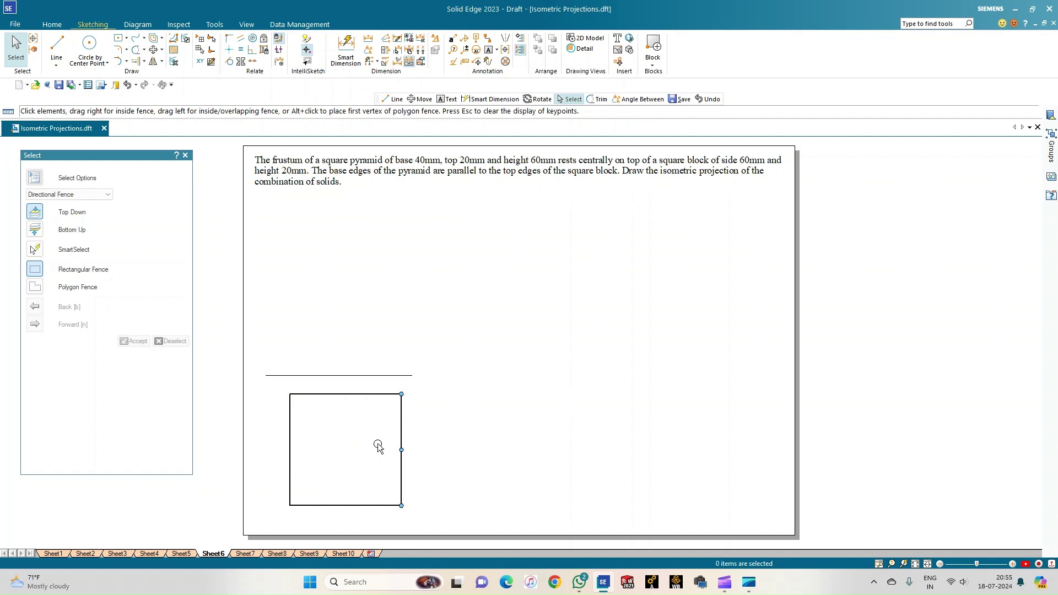
Draw a 40 mm by 40 mm square centered inside the 60 mm square.
{"action": "left_click", "coordinate": [56, 46]}
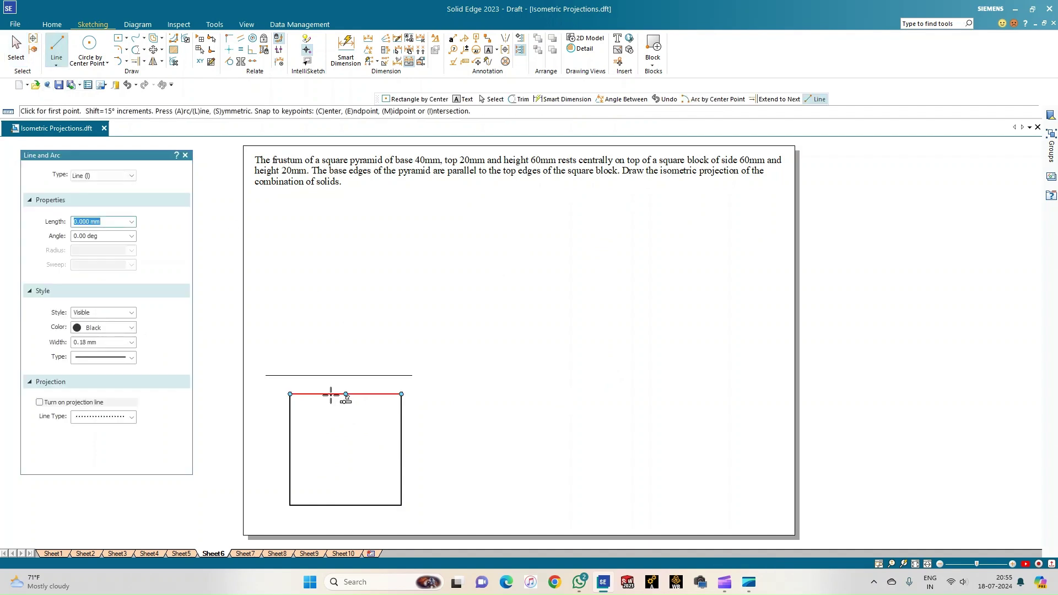
{"action": "left_click", "coordinate": [118, 38]}
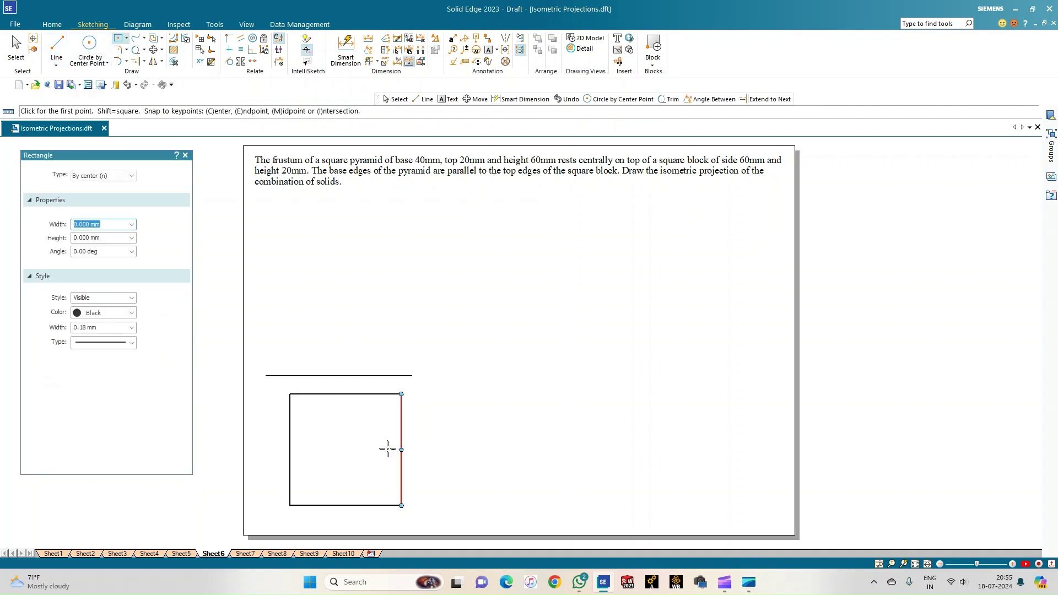
{"action": "left_click", "coordinate": [347, 450]}
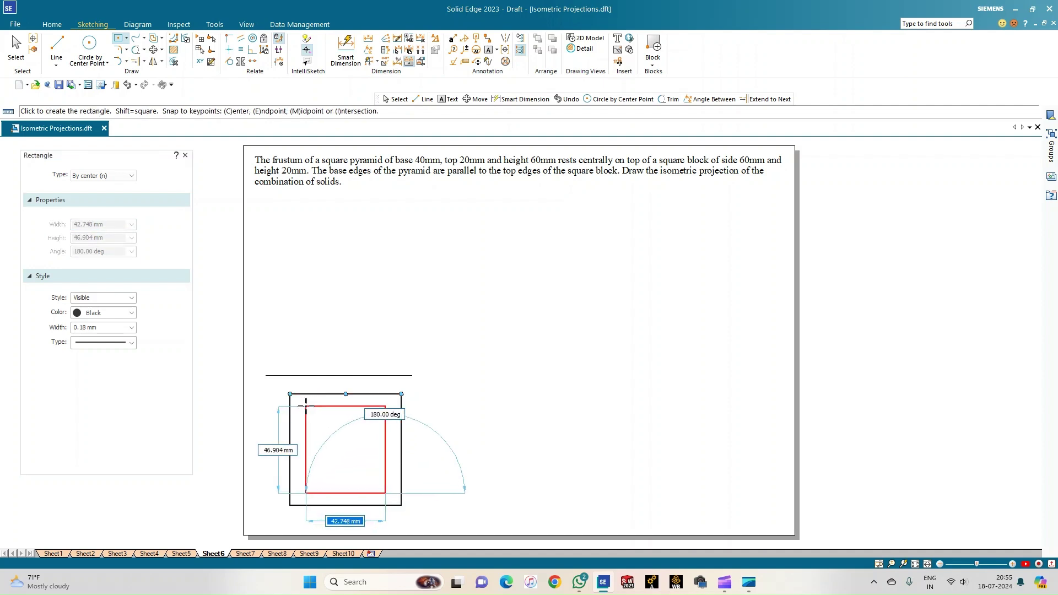
{"action": "type", "text": "40"}
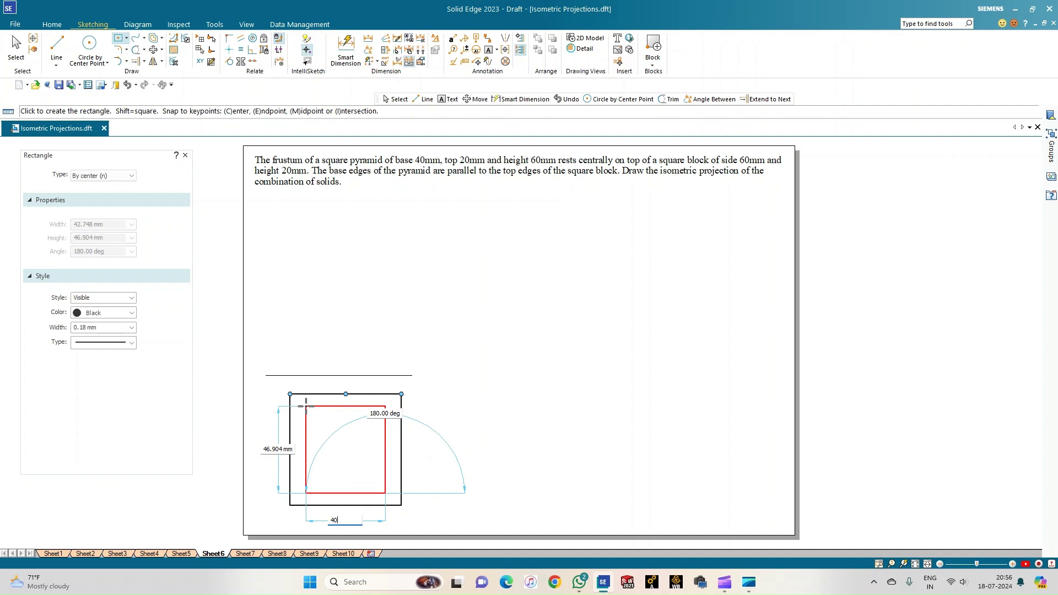
{"action": "key", "text": "Tab"}
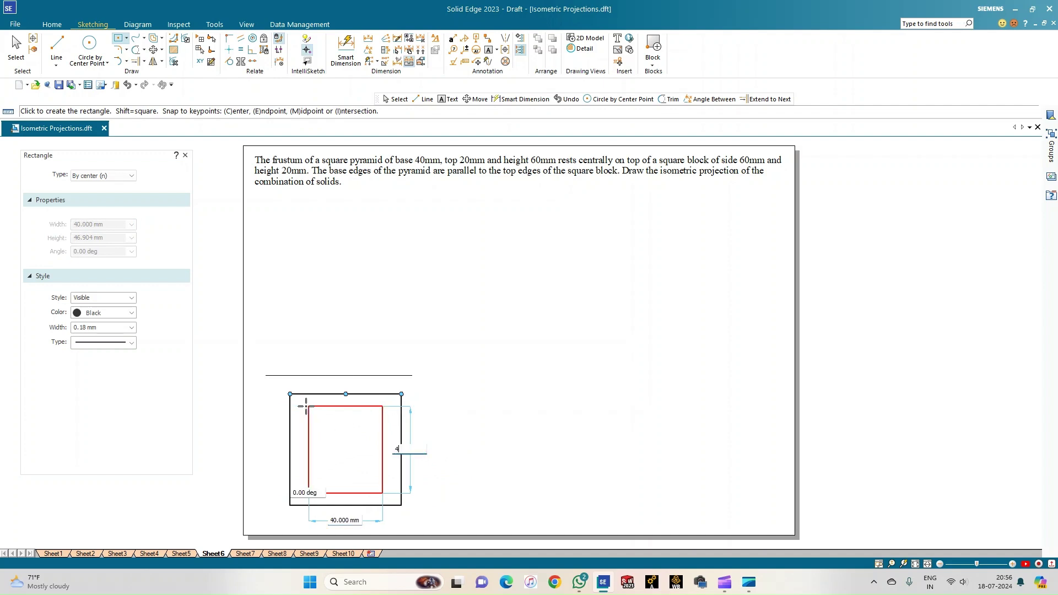
{"action": "key", "text": "Tab"}
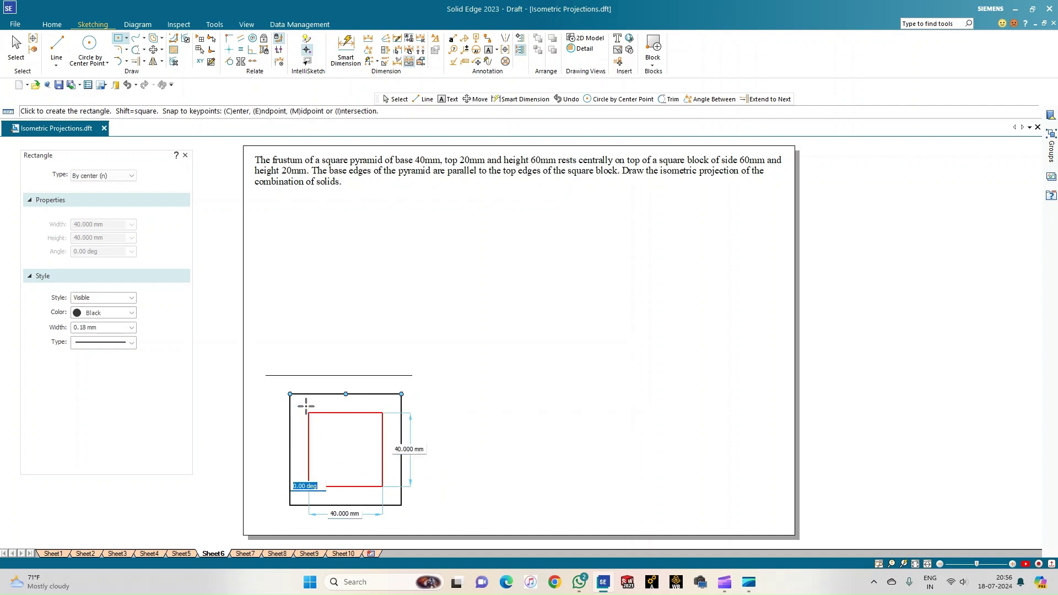
{"action": "left_click", "coordinate": [306, 406]}
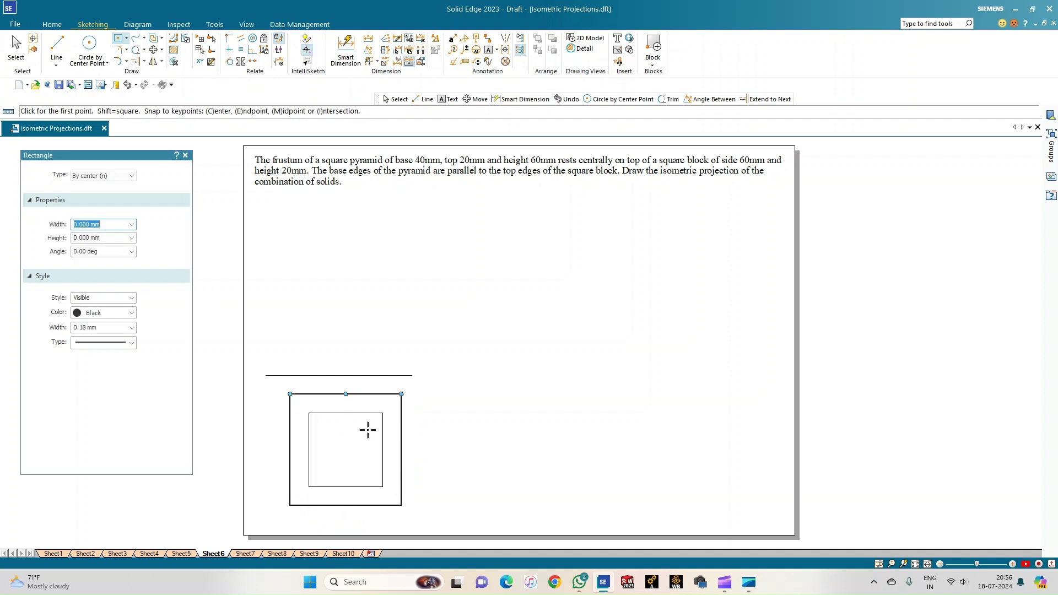
{"action": "key", "text": "Escape"}
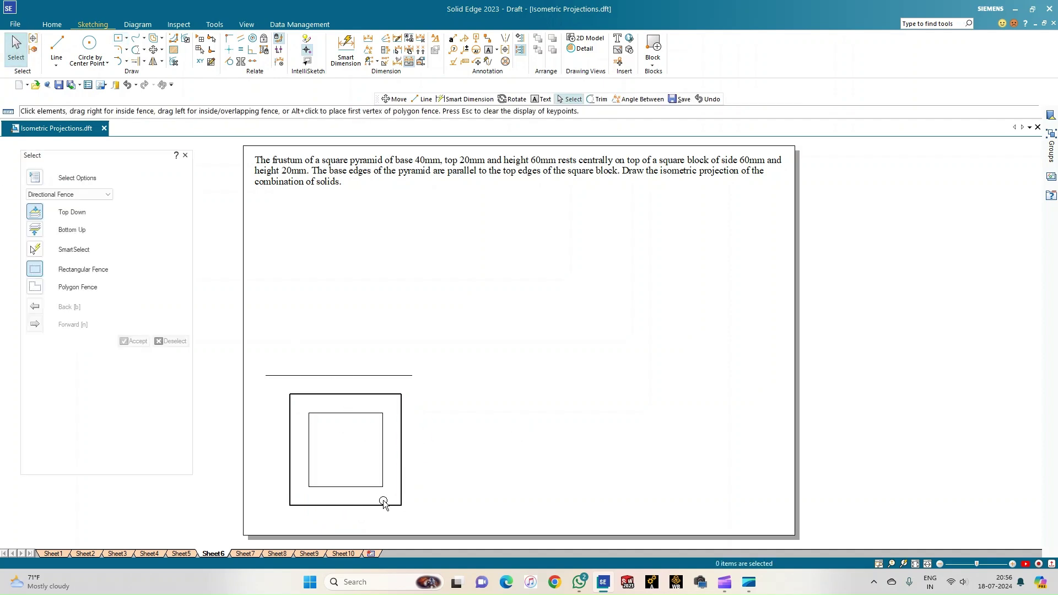
Select the four edges of the 40 mm square and give them a thicker line width.
{"action": "left_click_drag", "start_coordinate": [386, 494], "coordinate": [296, 397]}
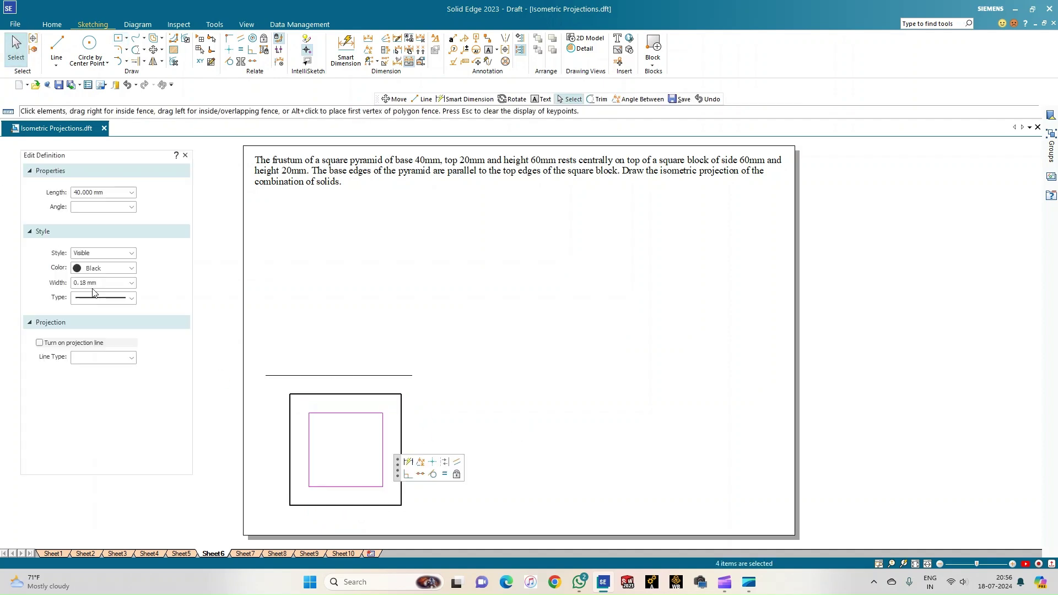
{"action": "left_click", "coordinate": [131, 283]}
{"action": "left_click", "coordinate": [99, 320]}
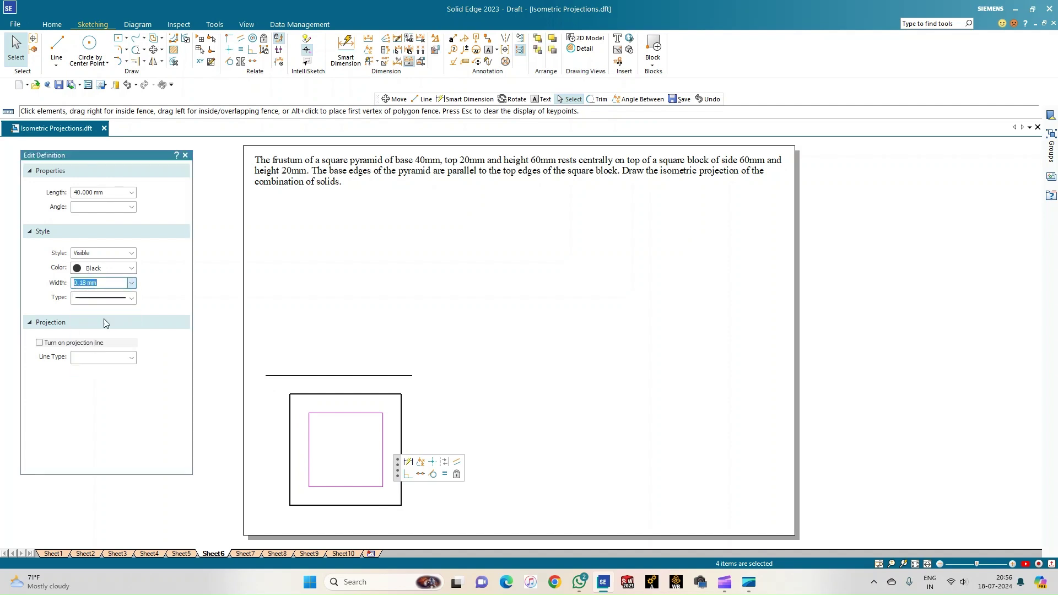
Draw a 20 mm by 20 mm square by its center with 0.50 mm line width, centered inside the 40 mm square.
{"action": "left_click", "coordinate": [118, 38]}
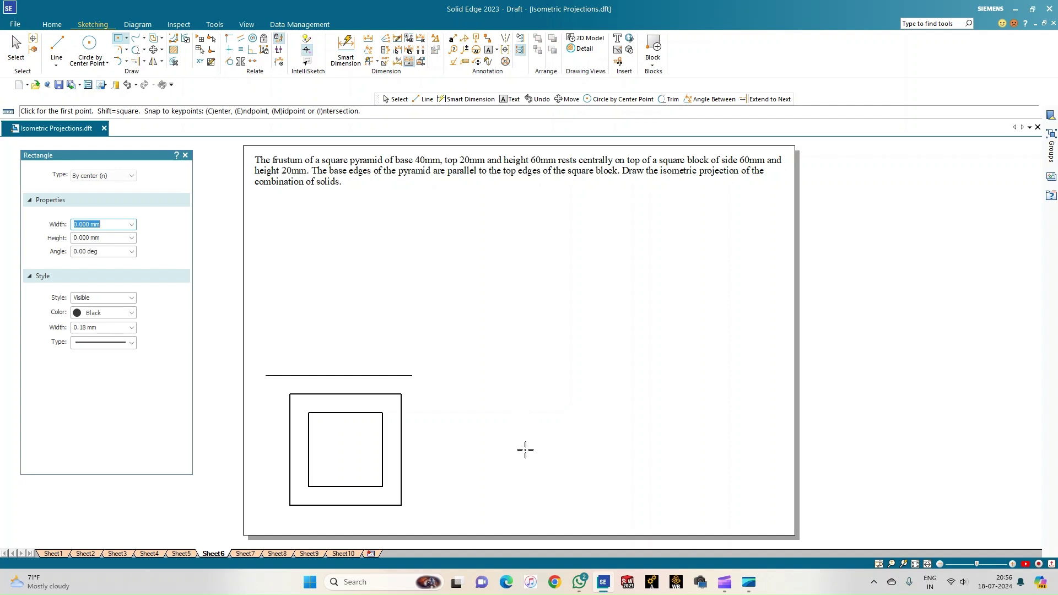
{"action": "left_click", "coordinate": [132, 329]}
{"action": "left_click", "coordinate": [97, 366]}
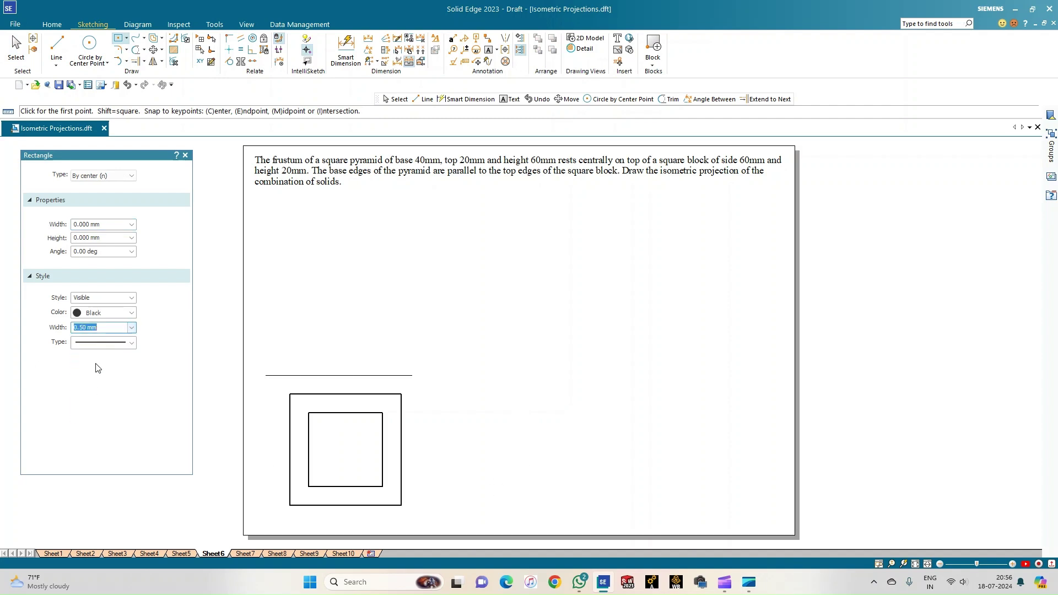
{"action": "left_click", "coordinate": [118, 38]}
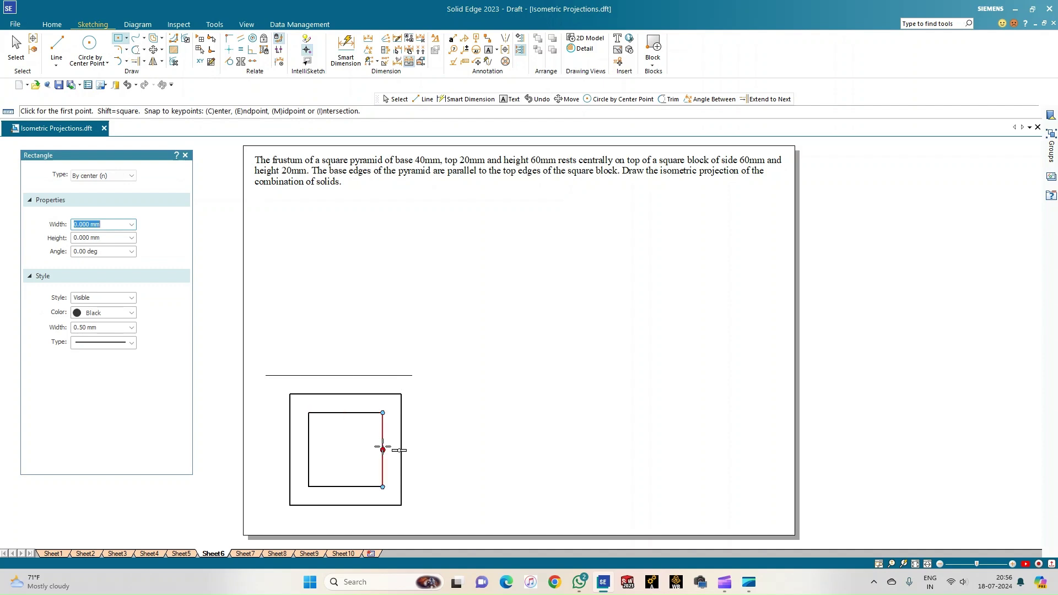
{"action": "left_click", "coordinate": [345, 449]}
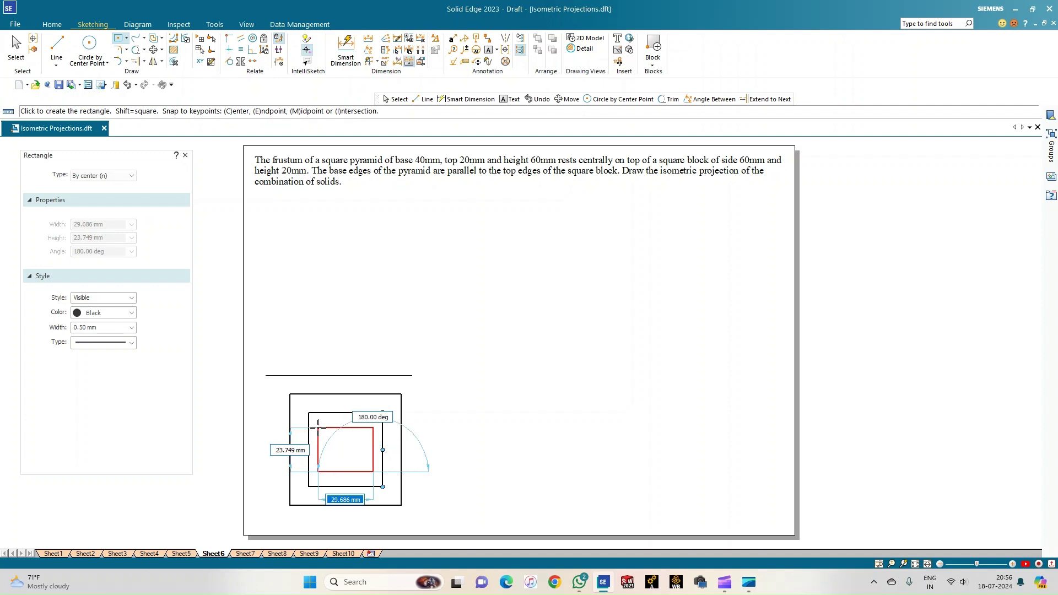
{"action": "type", "text": "2"}
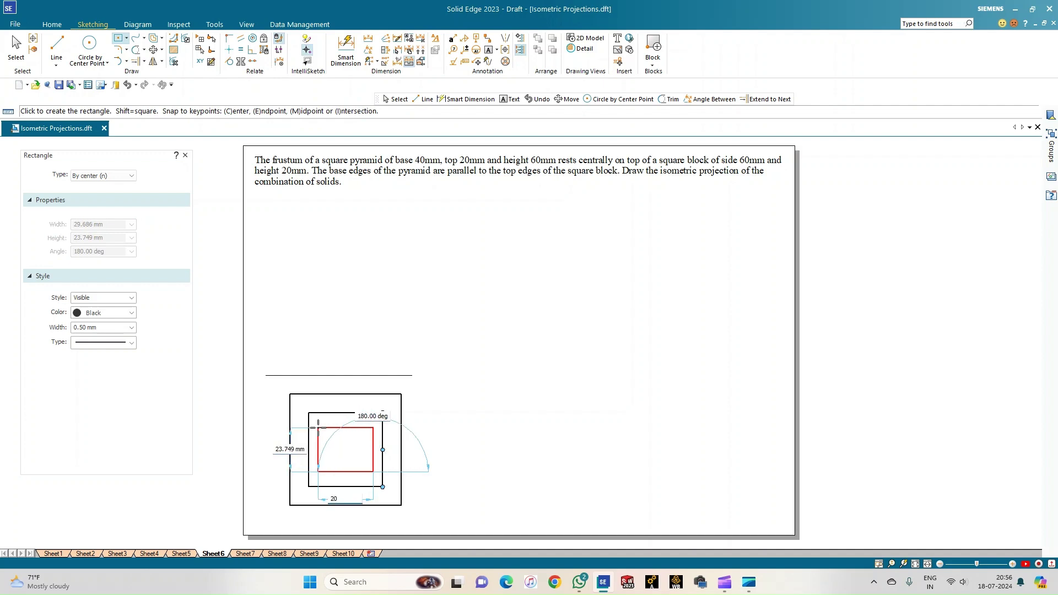
{"action": "type", "text": "0"}
{"action": "key", "text": "Tab"}
{"action": "type", "text": "2"}
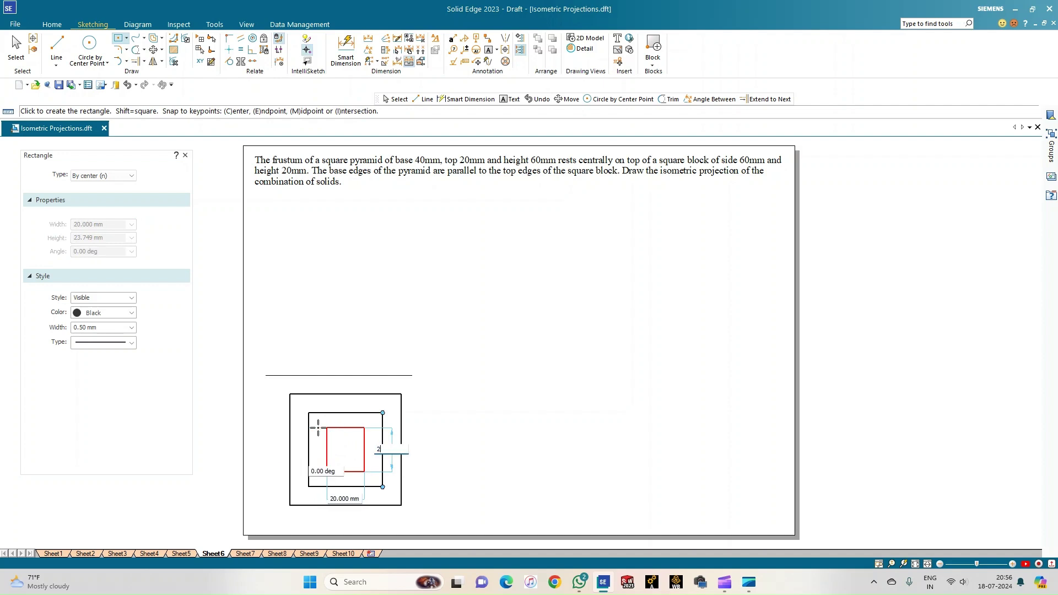
{"action": "type", "text": "0"}
{"action": "key", "text": "Tab"}
{"action": "key", "text": "Return"}
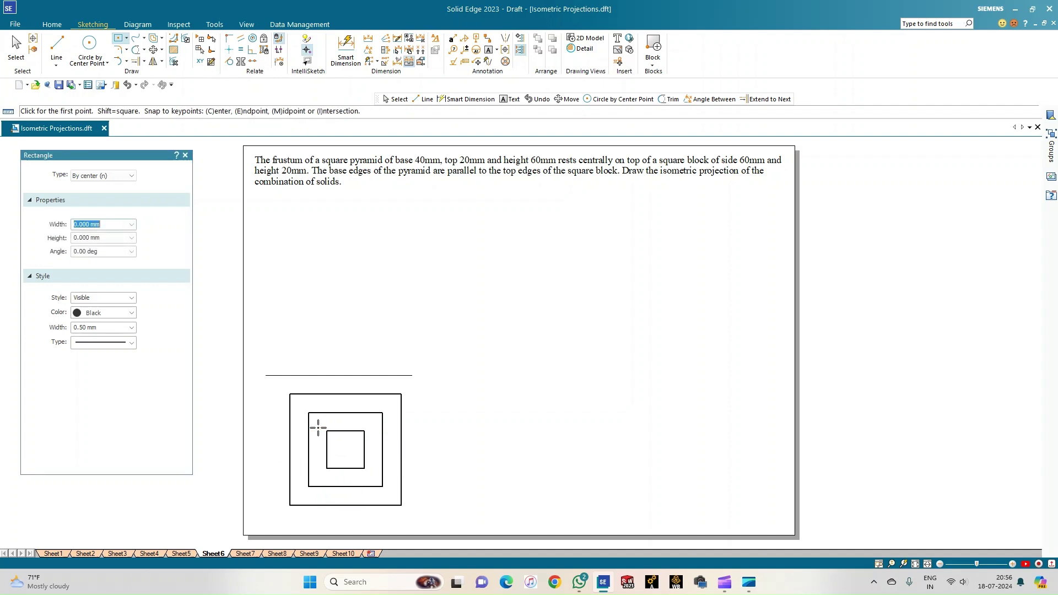
Draw diagonal lines joining the two upper corners of the 20 mm square to the matching corners of the 40 mm square.
{"action": "scroll", "coordinate": [472, 444], "scroll_direction": "up", "scroll_amount": 1}
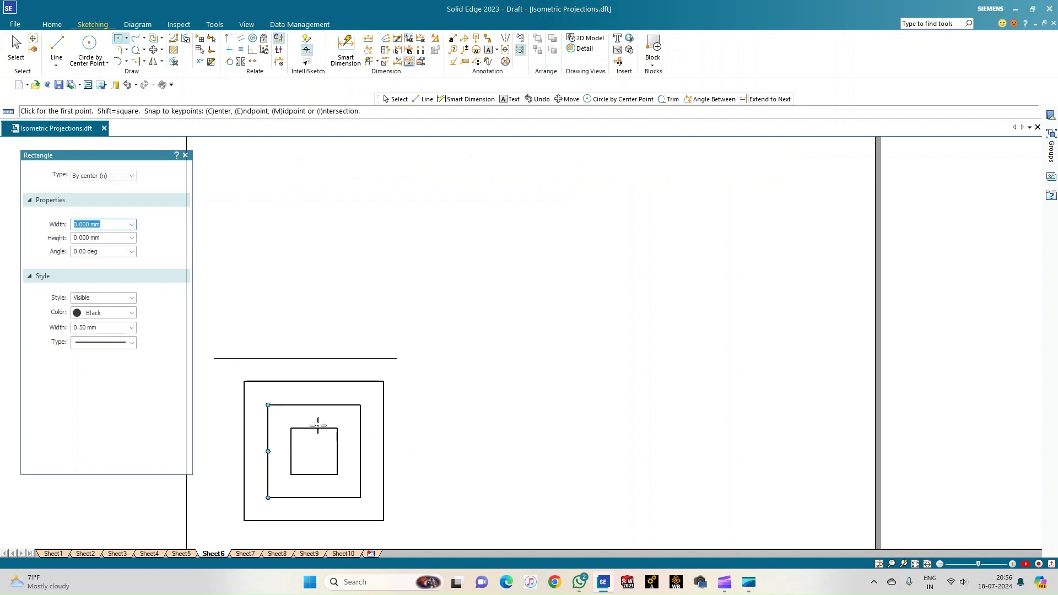
{"action": "left_click", "coordinate": [56, 44]}
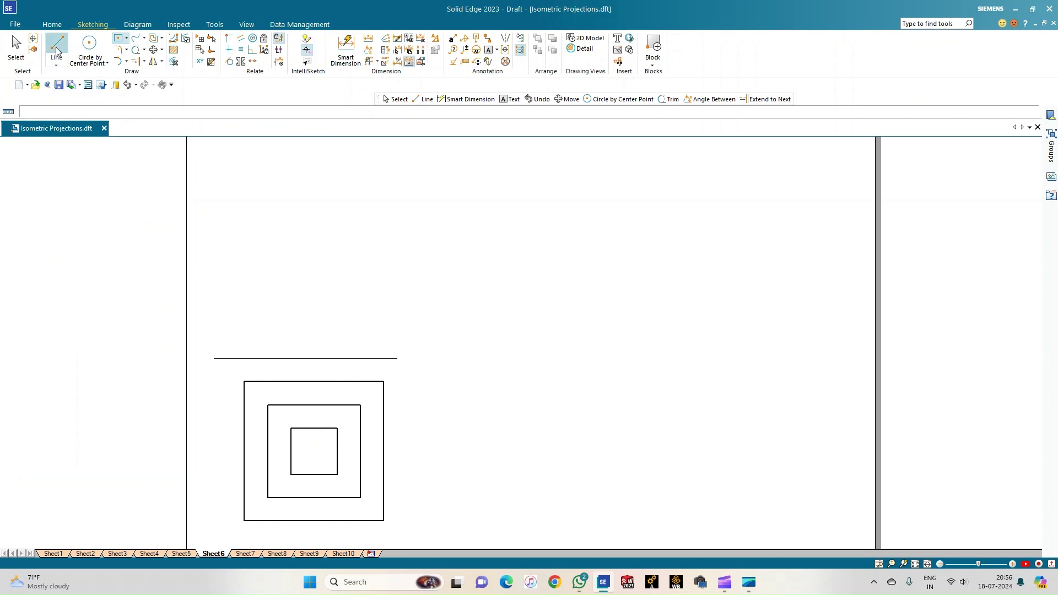
{"action": "left_click", "coordinate": [337, 428]}
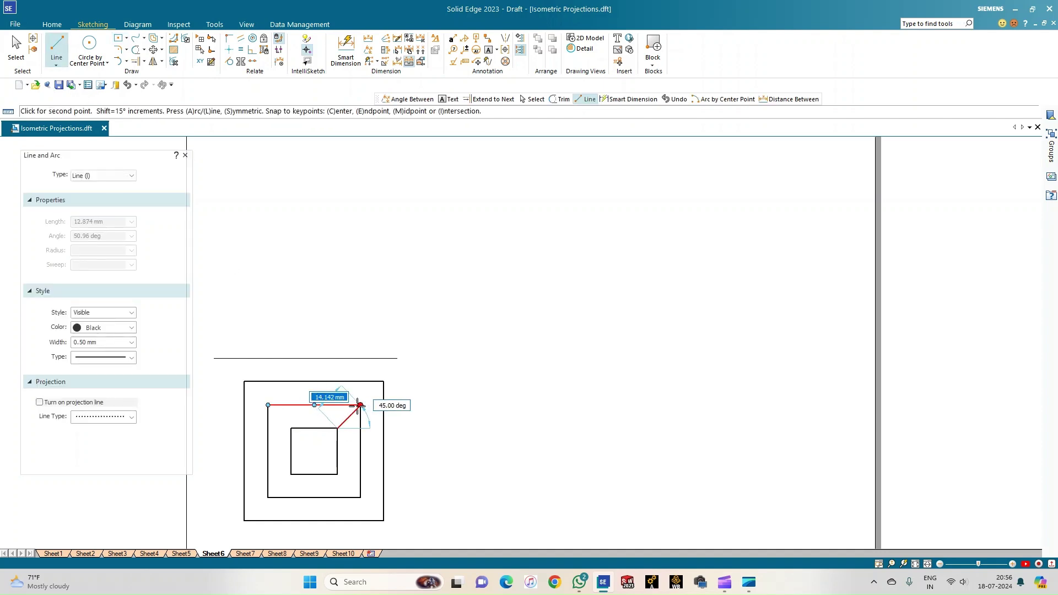
{"action": "left_click", "coordinate": [361, 405]}
{"action": "right_click", "coordinate": [338, 390]}
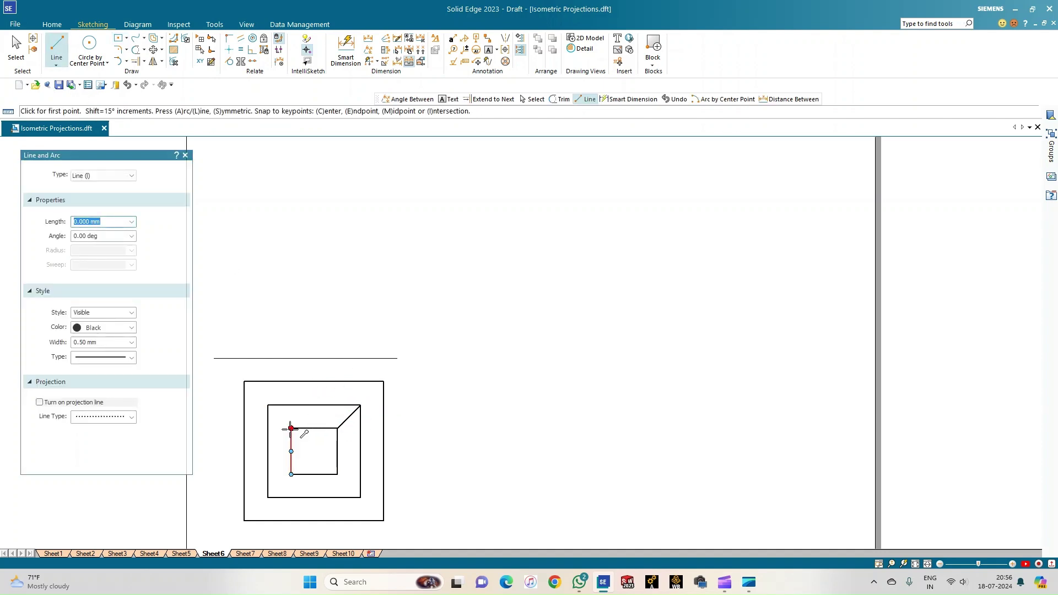
{"action": "left_click", "coordinate": [291, 428]}
{"action": "left_click", "coordinate": [268, 405]}
{"action": "right_click", "coordinate": [265, 397]}
Connect the two lower corners of the 20 mm square to the matching corners of the 40 mm square with lines.
{"action": "left_click", "coordinate": [291, 475]}
{"action": "left_click", "coordinate": [268, 498]}
{"action": "right_click", "coordinate": [317, 489]}
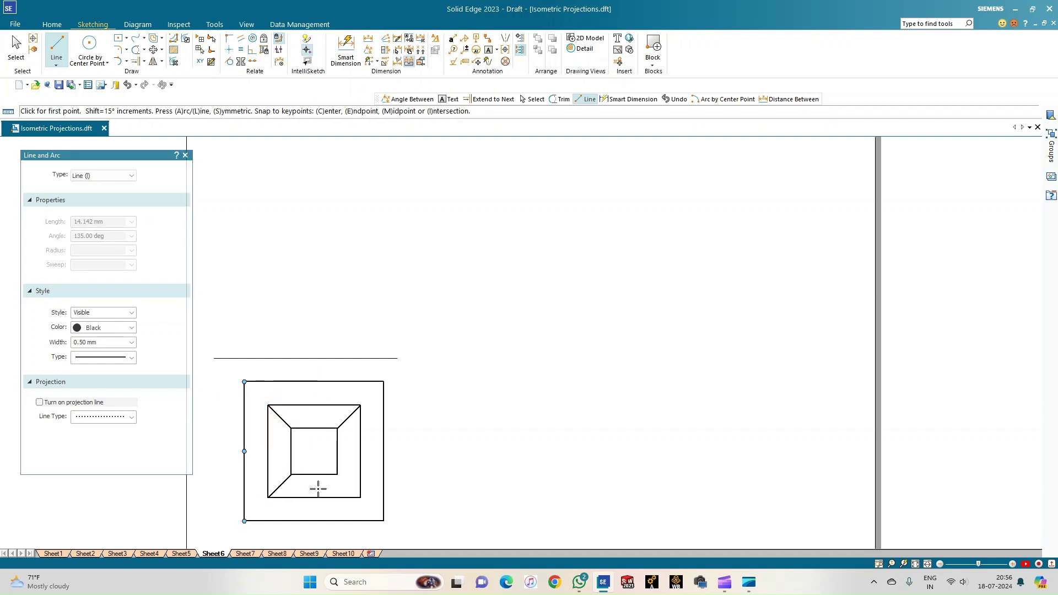
{"action": "left_click", "coordinate": [338, 475]}
{"action": "left_click", "coordinate": [361, 496]}
{"action": "right_click", "coordinate": [356, 422]}
Dimension the left side of each of the three nested squares with Smart Dimension.
{"action": "left_click", "coordinate": [346, 50]}
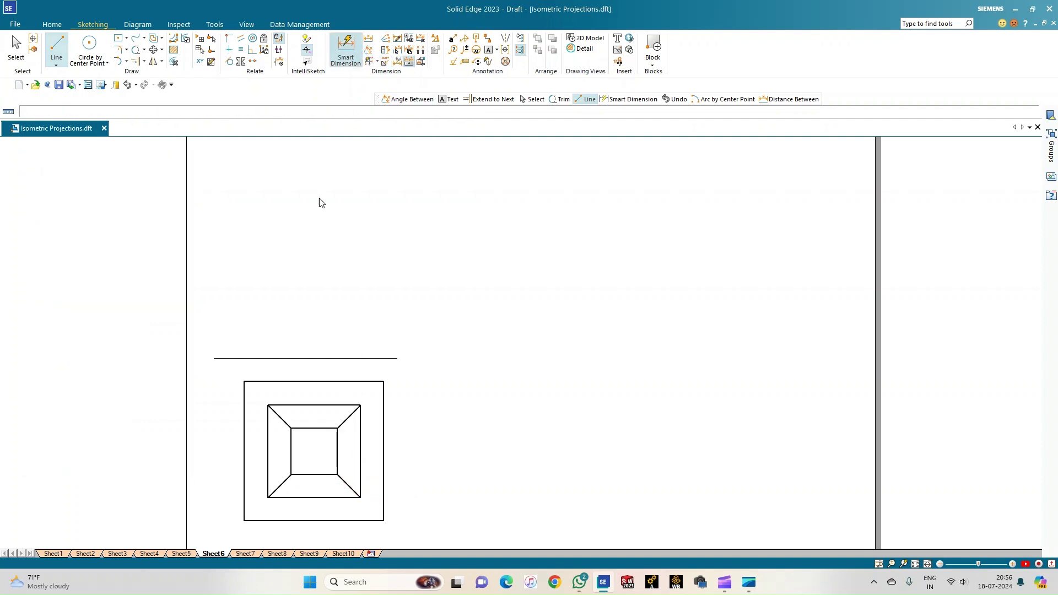
{"action": "left_click", "coordinate": [245, 485]}
{"action": "left_click", "coordinate": [230, 485]}
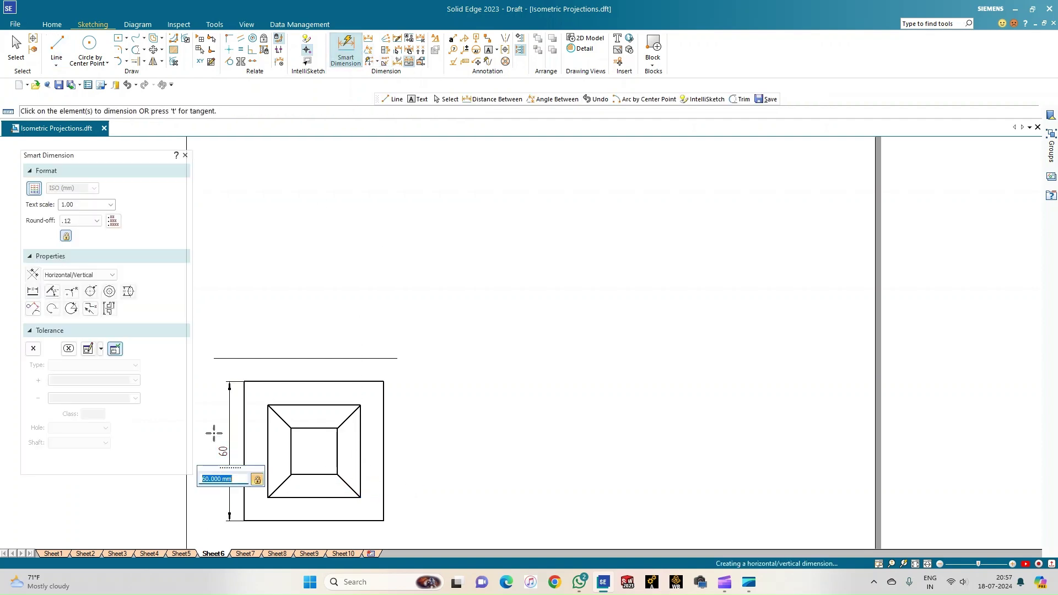
{"action": "left_click", "coordinate": [265, 444]}
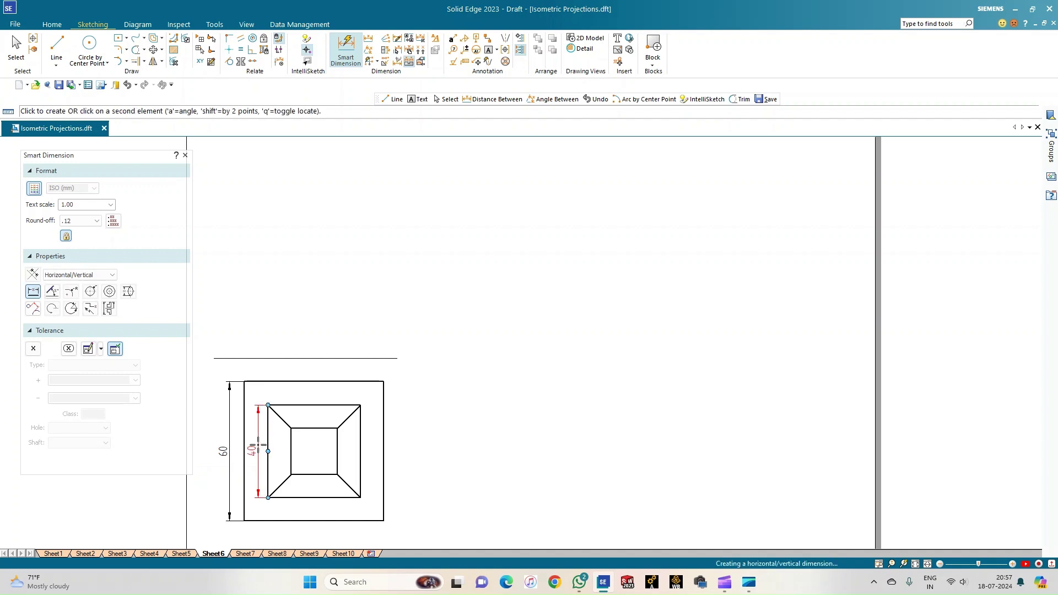
{"action": "left_click", "coordinate": [253, 445]}
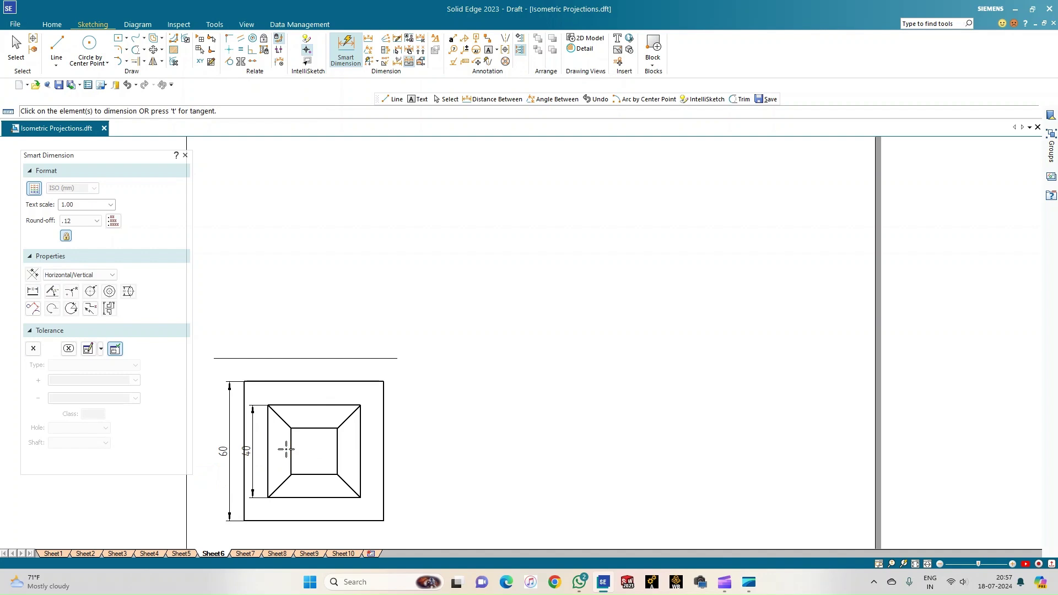
{"action": "left_click", "coordinate": [289, 449]}
{"action": "left_click", "coordinate": [283, 449]}
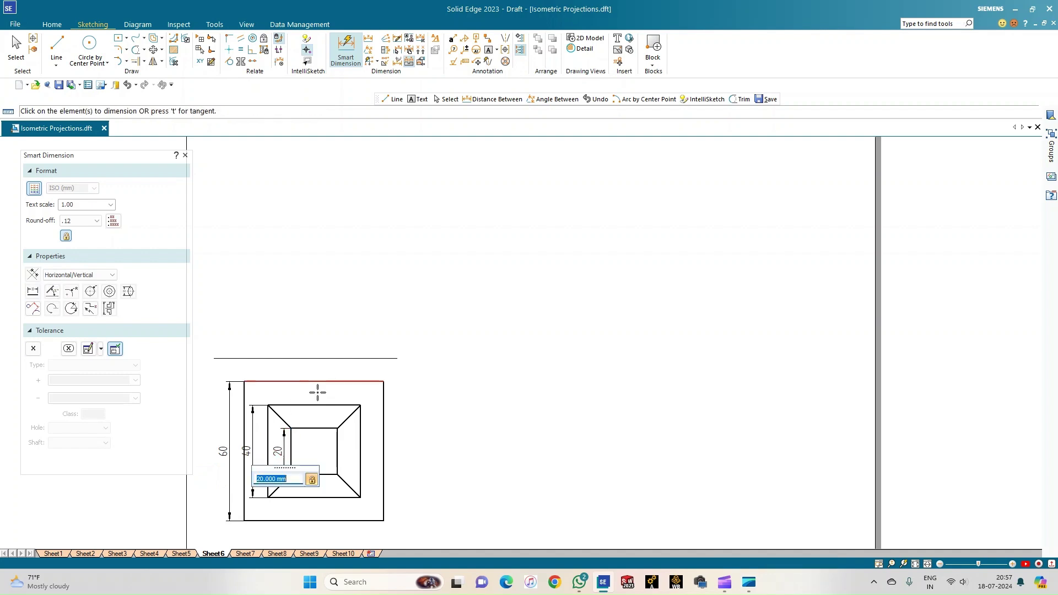
Move the three side dimensions outward so they are spaced apart to the left of the outer square.
{"action": "left_click", "coordinate": [16, 49]}
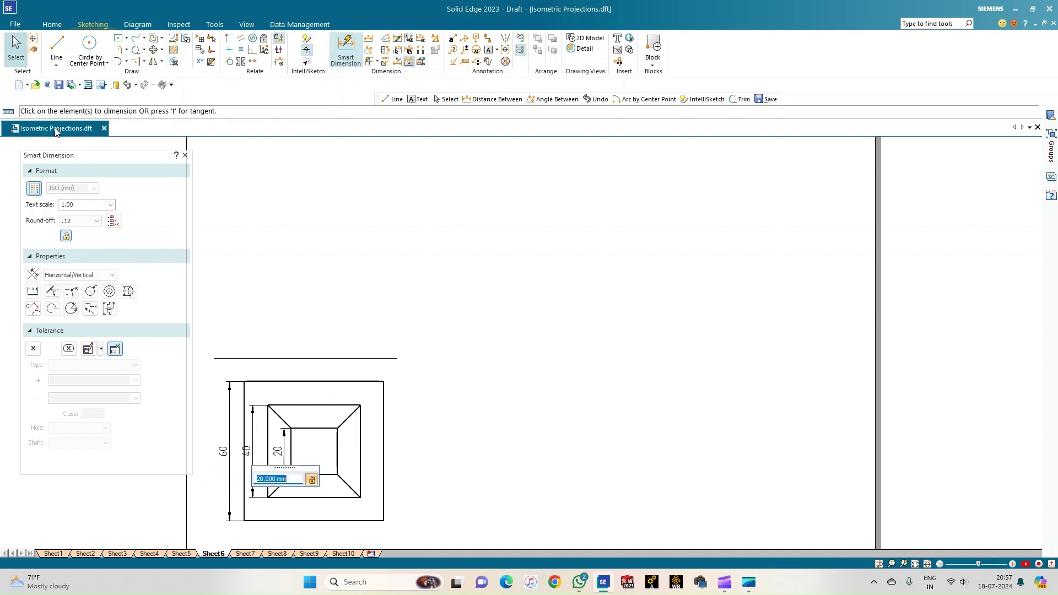
{"action": "left_click", "coordinate": [229, 483]}
{"action": "left_click_drag", "start_coordinate": [229, 483], "coordinate": [227, 461]}
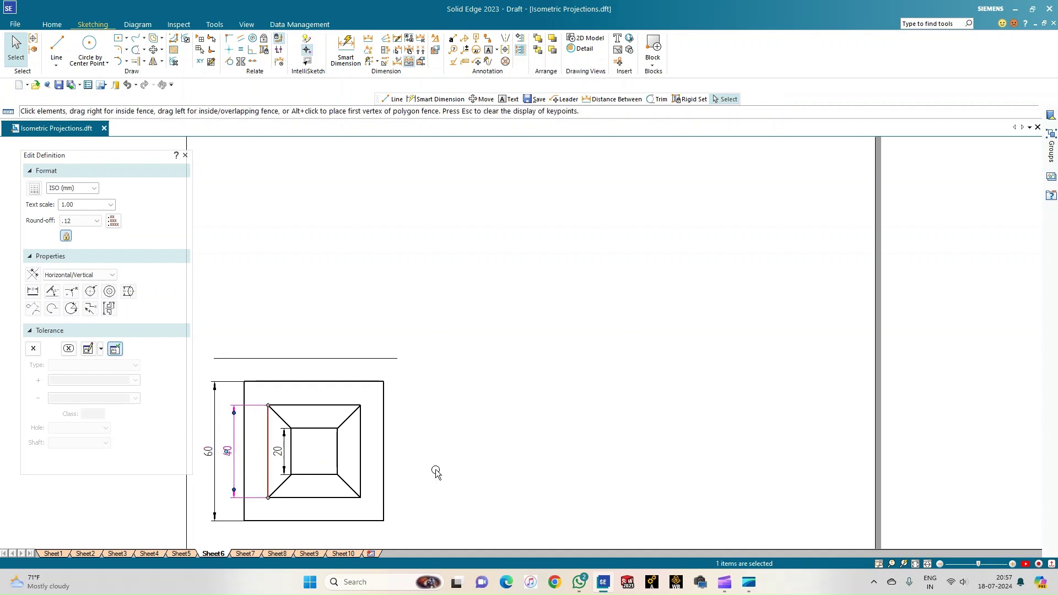
{"action": "left_click", "coordinate": [449, 453]}
{"action": "left_click", "coordinate": [360, 441]}
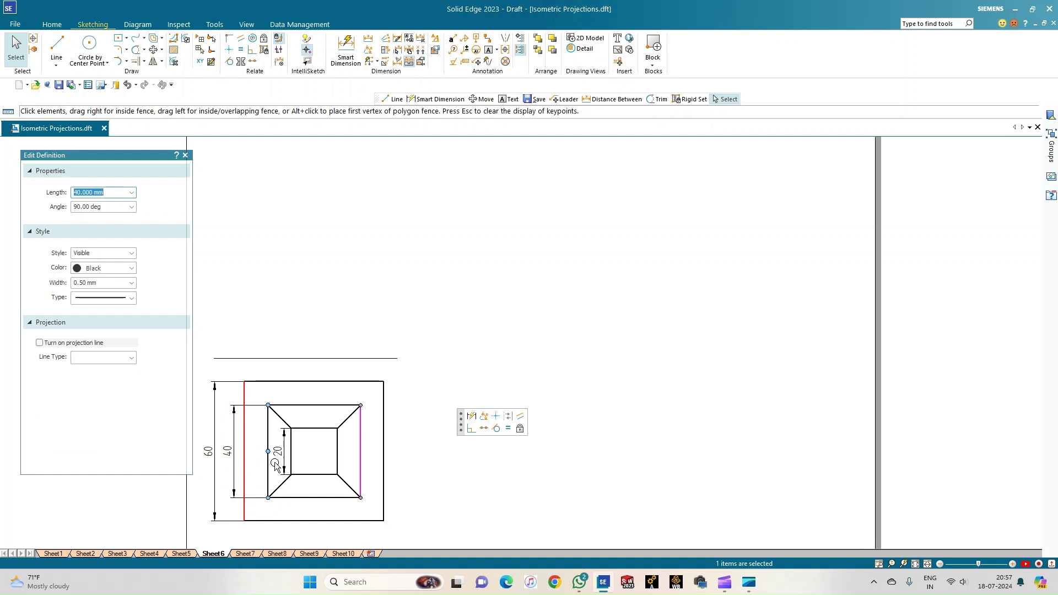
{"action": "left_click_drag", "start_coordinate": [286, 465], "coordinate": [232, 456]}
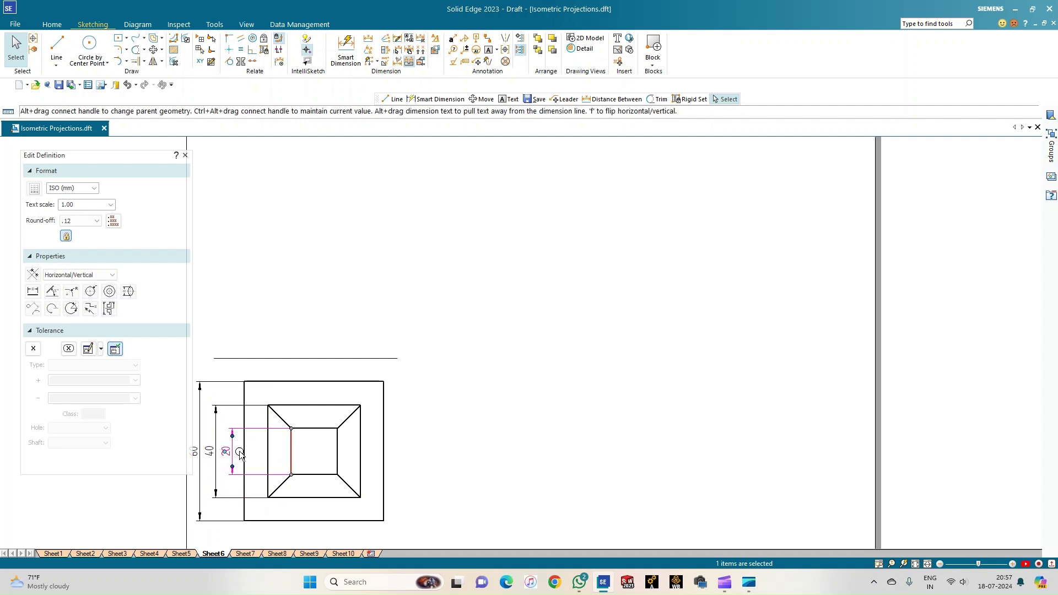
{"action": "key", "text": "Escape"}
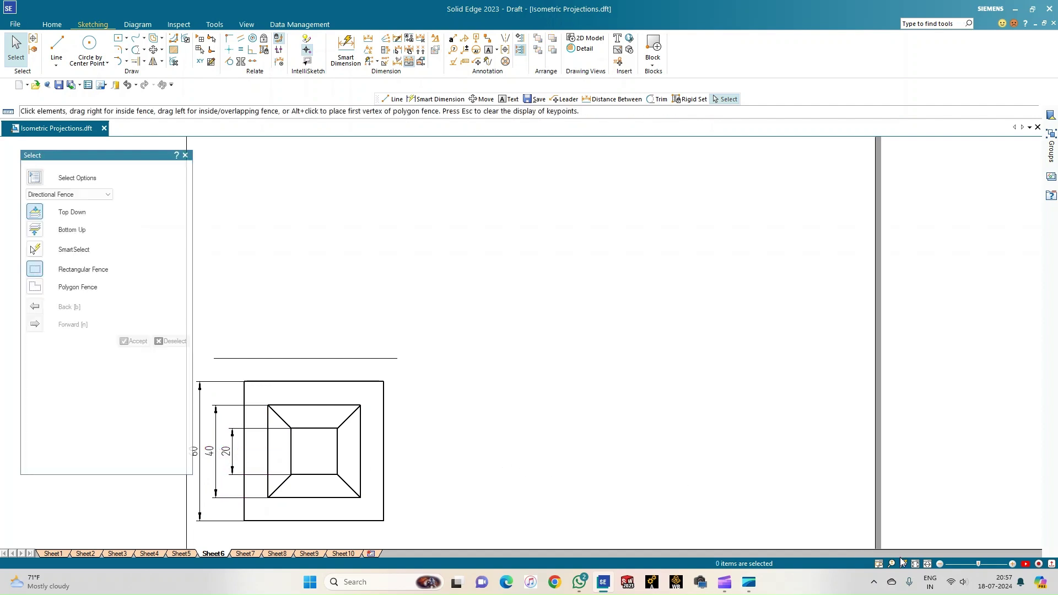
Draw vertical projectors with 0.13 mm line width from the 60 mm square's upper corners to the reference line.
{"action": "left_click", "coordinate": [915, 565]}
{"action": "scroll", "coordinate": [433, 459], "scroll_direction": "up", "scroll_amount": 1}
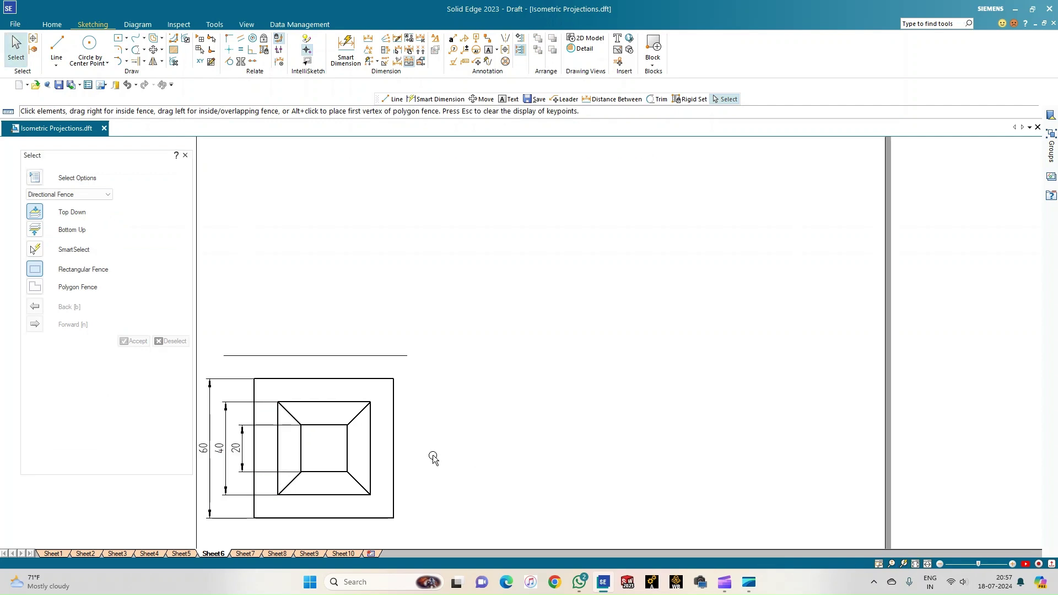
{"action": "left_click", "coordinate": [56, 47]}
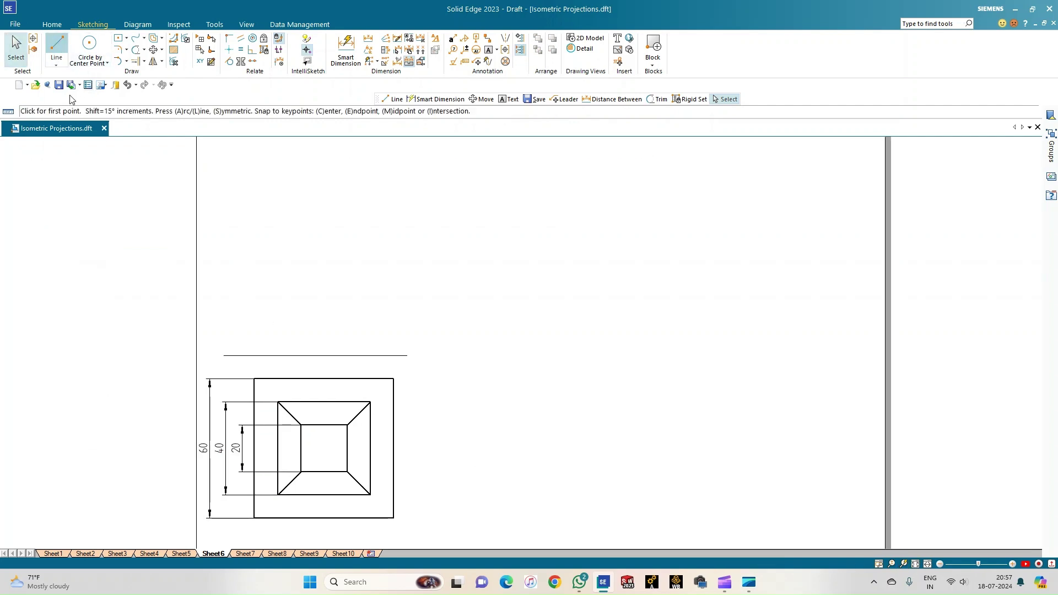
{"action": "left_click", "coordinate": [132, 343]}
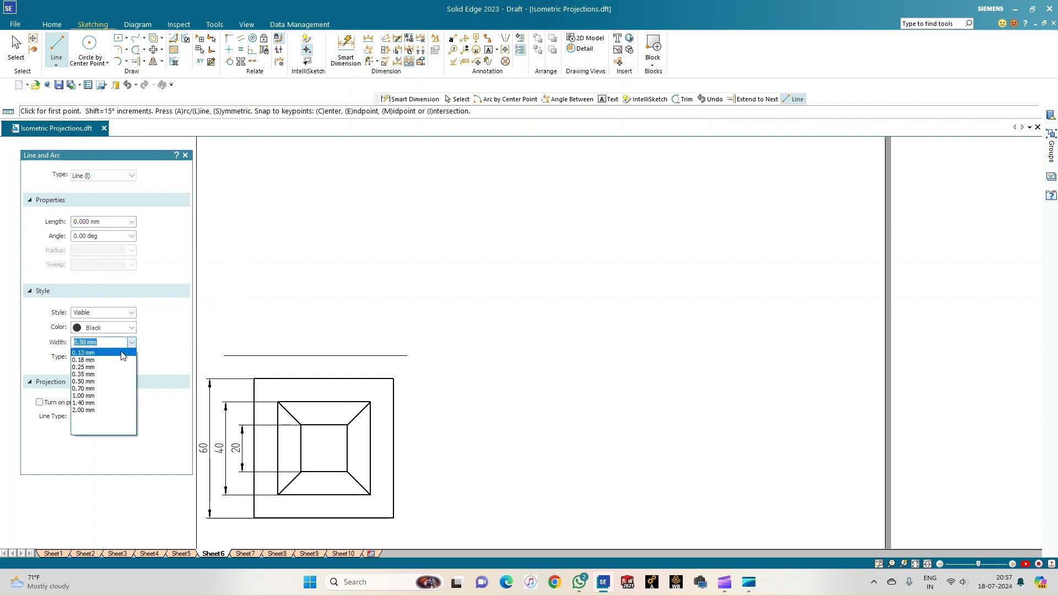
{"action": "left_click", "coordinate": [122, 353]}
{"action": "left_click", "coordinate": [254, 379]}
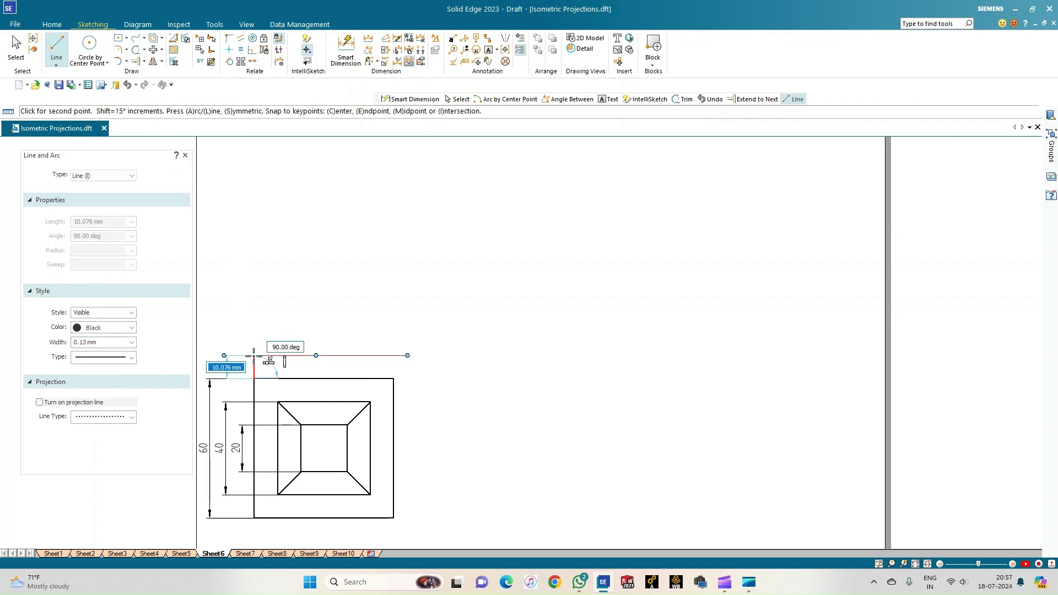
{"action": "left_click", "coordinate": [254, 356]}
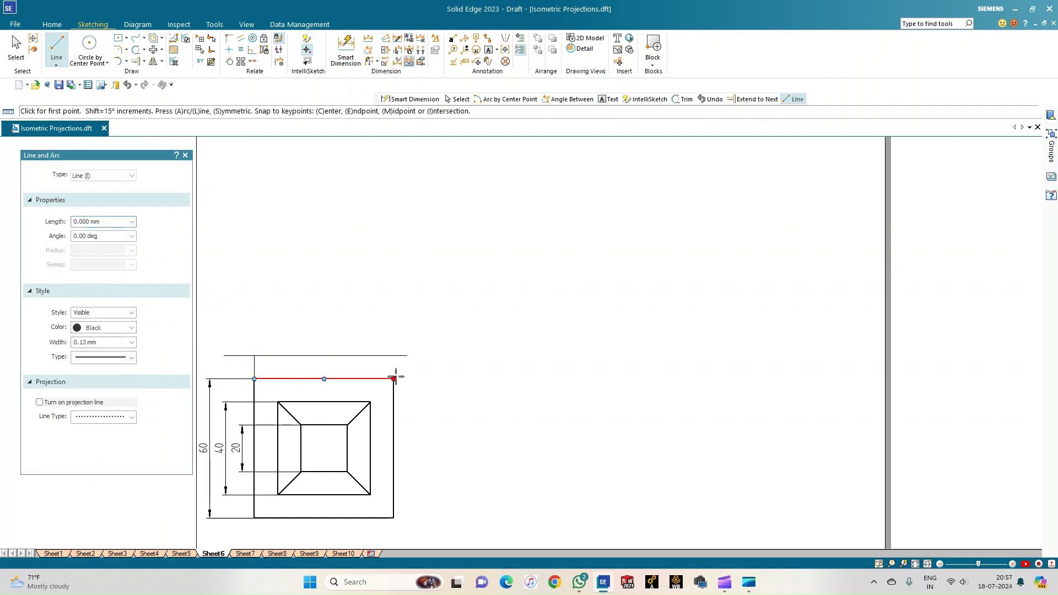
{"action": "left_click", "coordinate": [393, 380]}
{"action": "left_click", "coordinate": [393, 355]}
{"action": "right_click", "coordinate": [301, 393]}
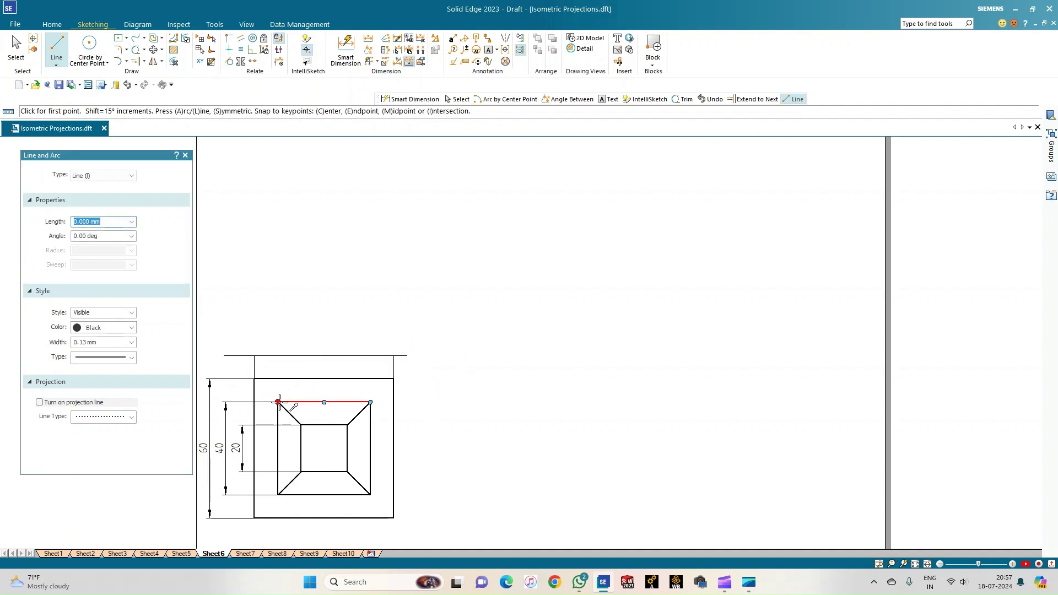
Draw vertical projectors from the upper corners of the 40 mm and 20 mm squares to the reference line.
{"action": "left_click", "coordinate": [279, 356]}
{"action": "left_click", "coordinate": [279, 403]}
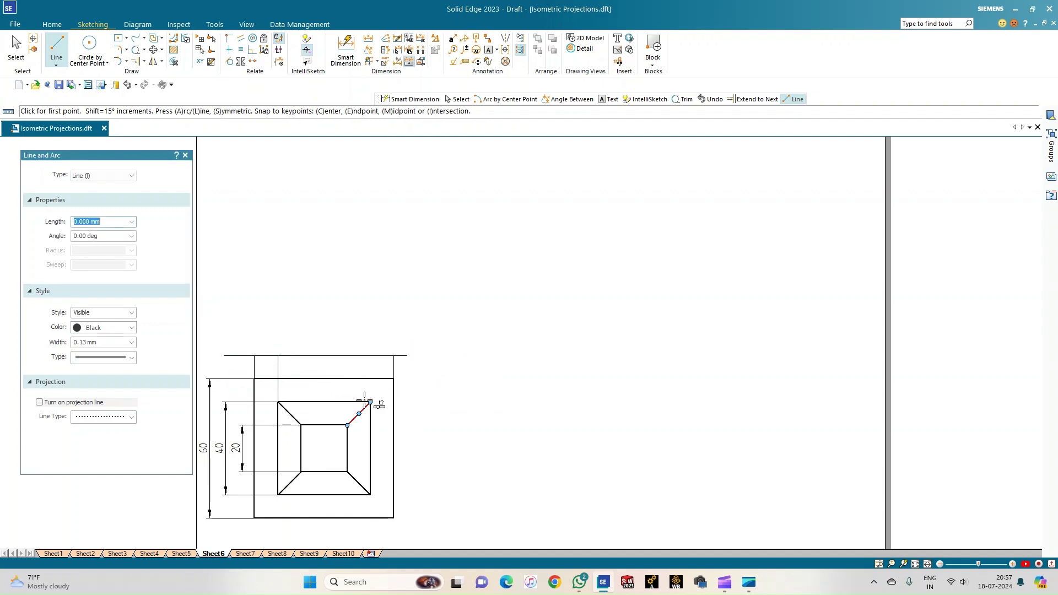
{"action": "left_click", "coordinate": [370, 403]}
{"action": "left_click", "coordinate": [370, 356]}
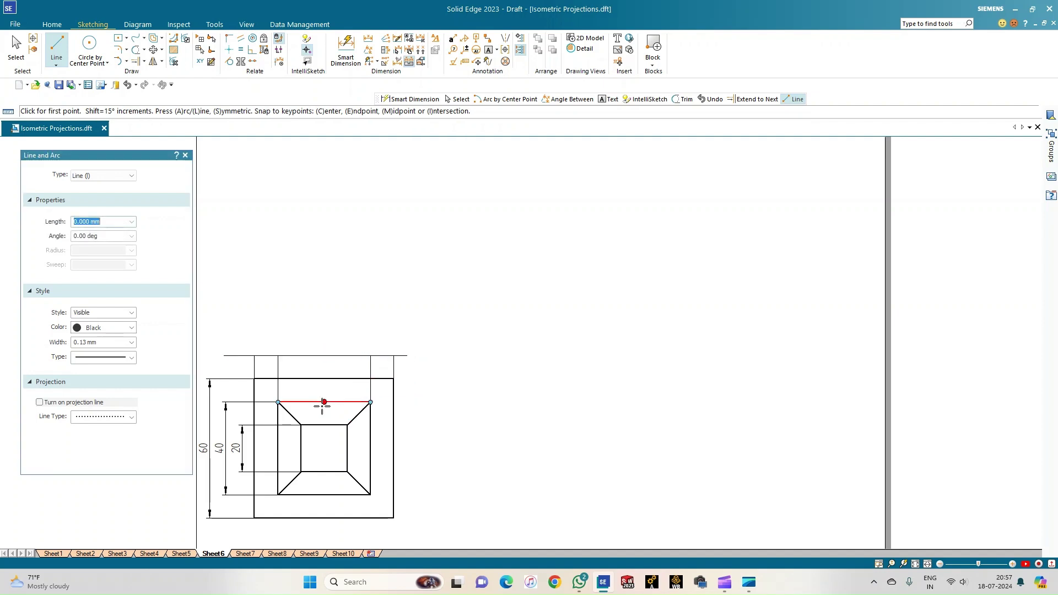
{"action": "left_click", "coordinate": [300, 424]}
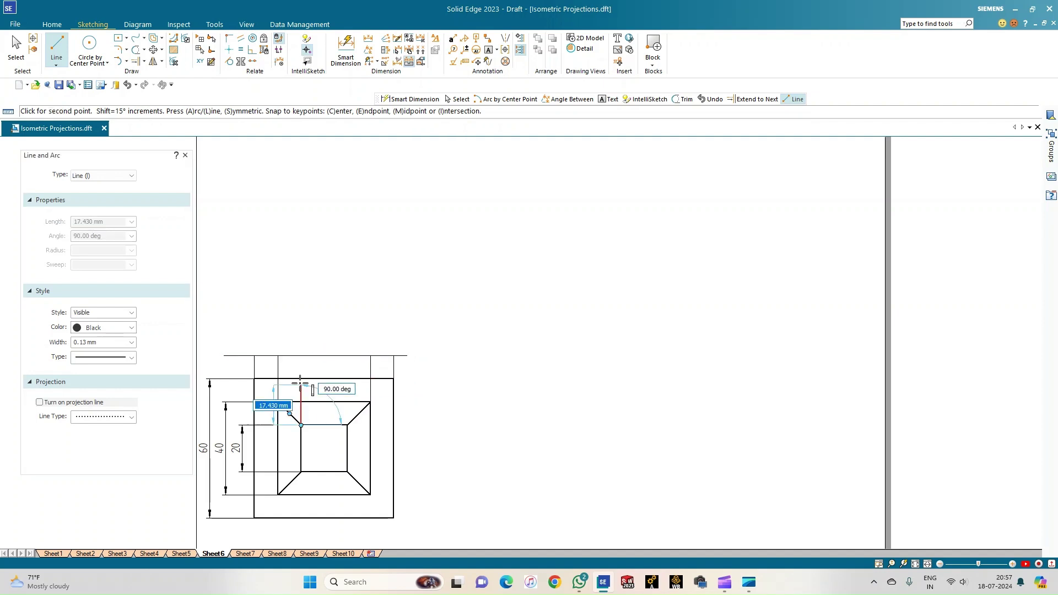
{"action": "left_click", "coordinate": [301, 356]}
{"action": "left_click", "coordinate": [347, 424]}
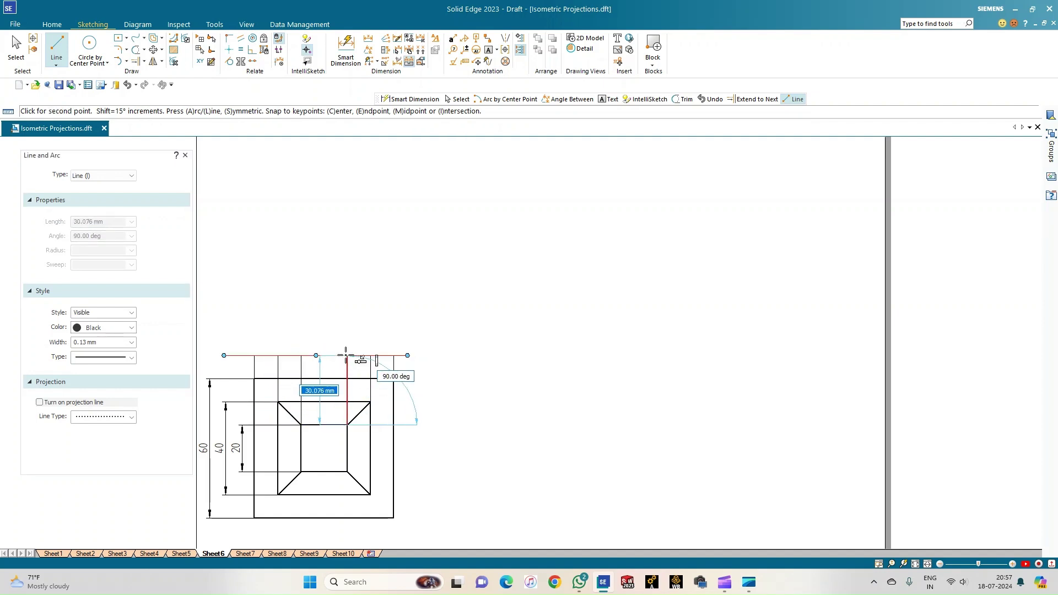
{"action": "left_click", "coordinate": [348, 356]}
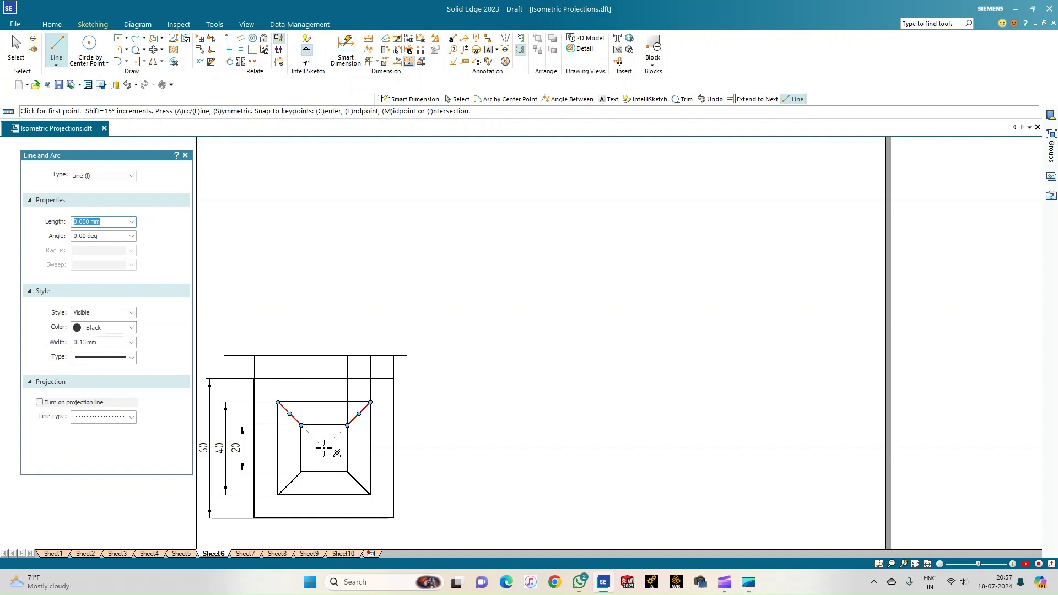
Draw a central projector from the 20 mm square's upper edge, continuing above the reference line as 20 mm and 60 mm chain-line axis segments.
{"action": "left_click", "coordinate": [324, 426]}
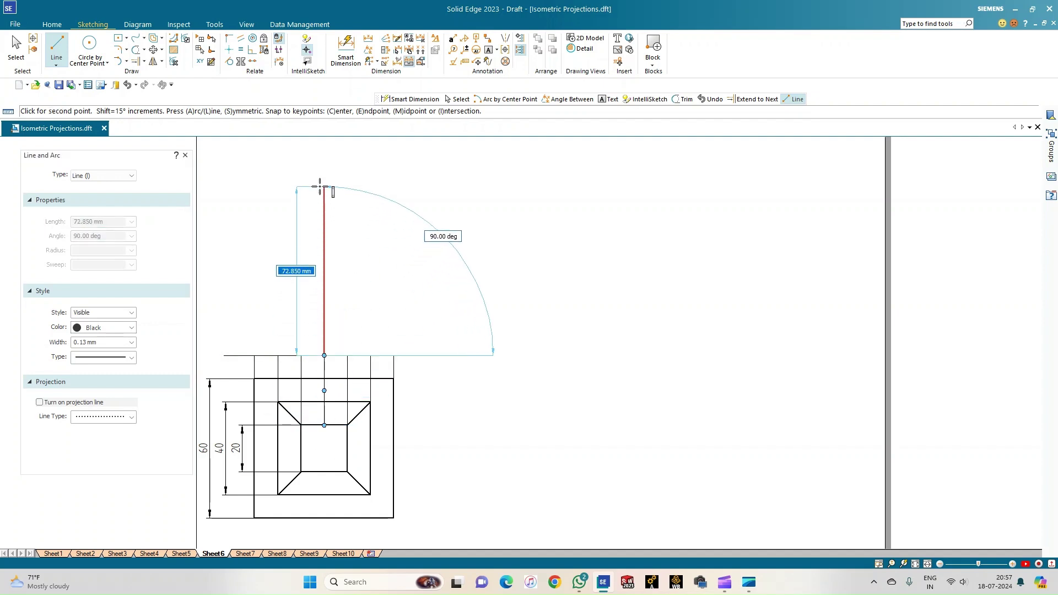
{"action": "left_click", "coordinate": [134, 357]}
{"action": "left_click", "coordinate": [110, 386]}
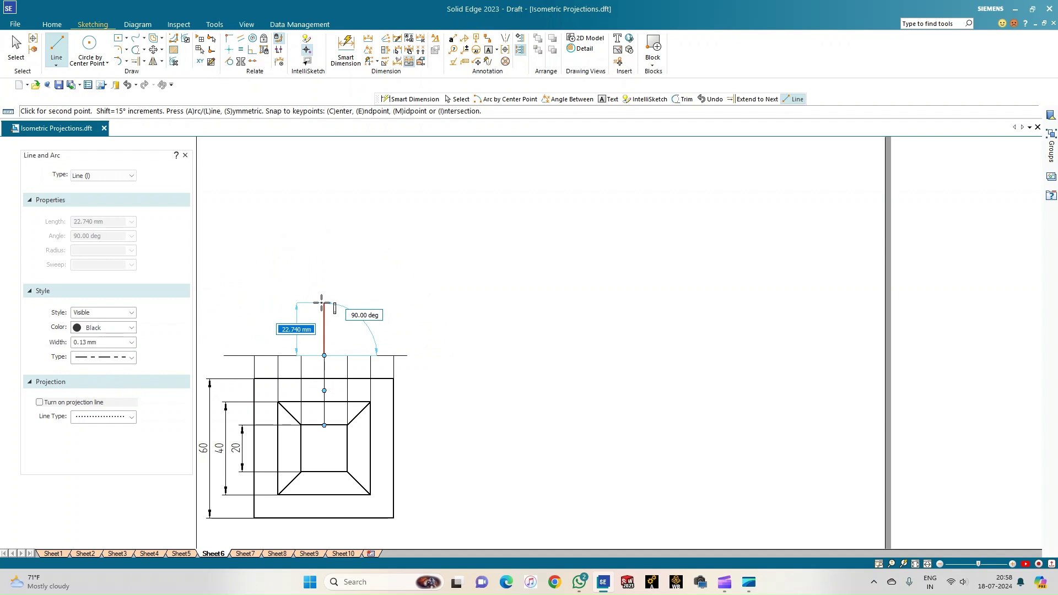
{"action": "type", "text": "20"}
{"action": "key", "text": "Tab"}
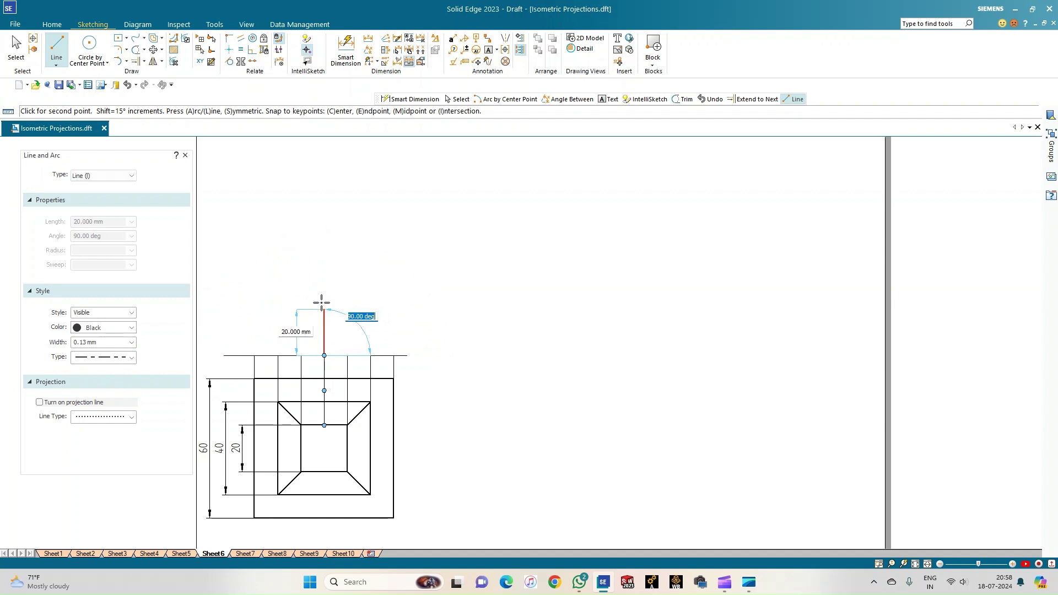
{"action": "left_click", "coordinate": [321, 303]}
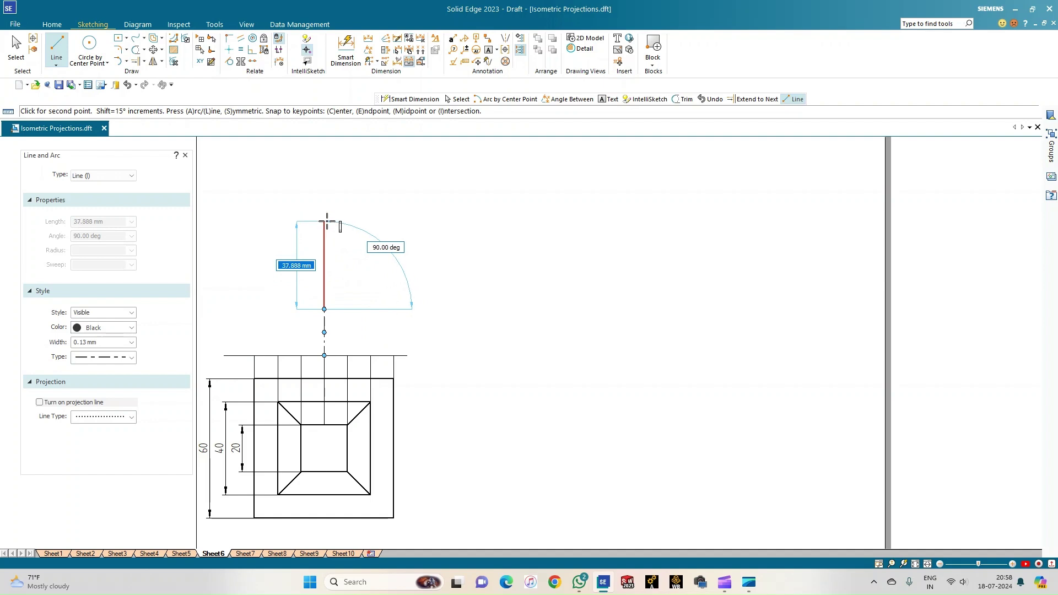
{"action": "left_click", "coordinate": [924, 567]}
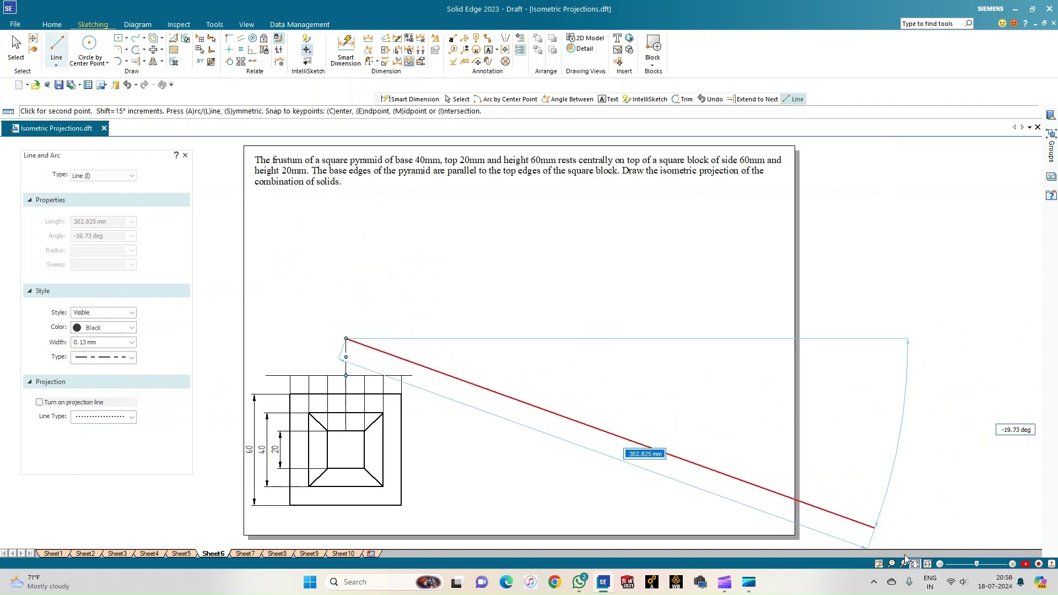
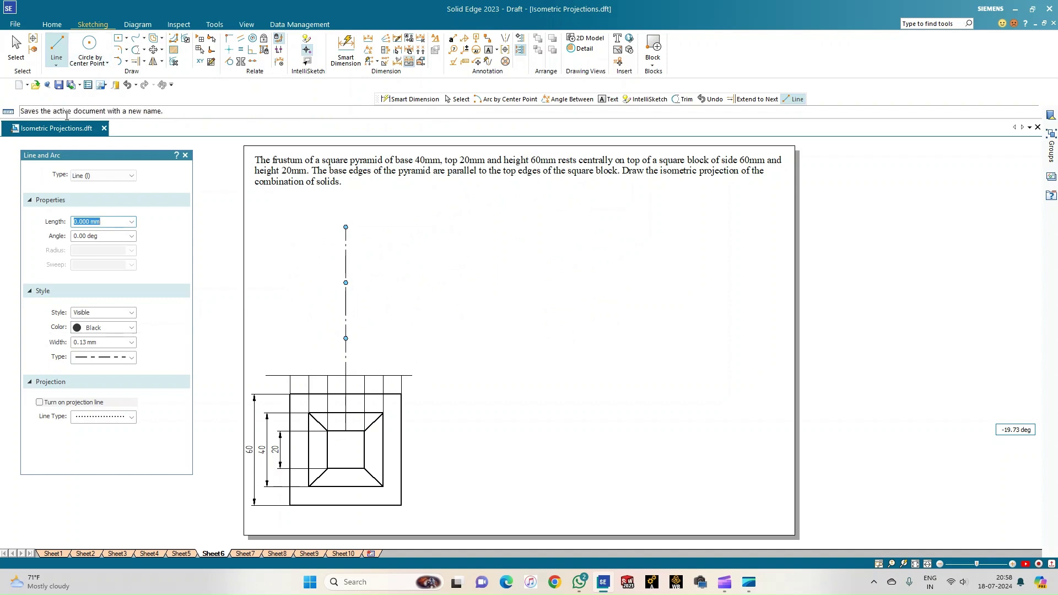
Draw the block's front view as a 60 mm by 20 mm rectangle on the reference line with solid 0.50 mm lines.
{"action": "left_click", "coordinate": [131, 342]}
{"action": "left_click", "coordinate": [110, 382]}
{"action": "left_click", "coordinate": [132, 358]}
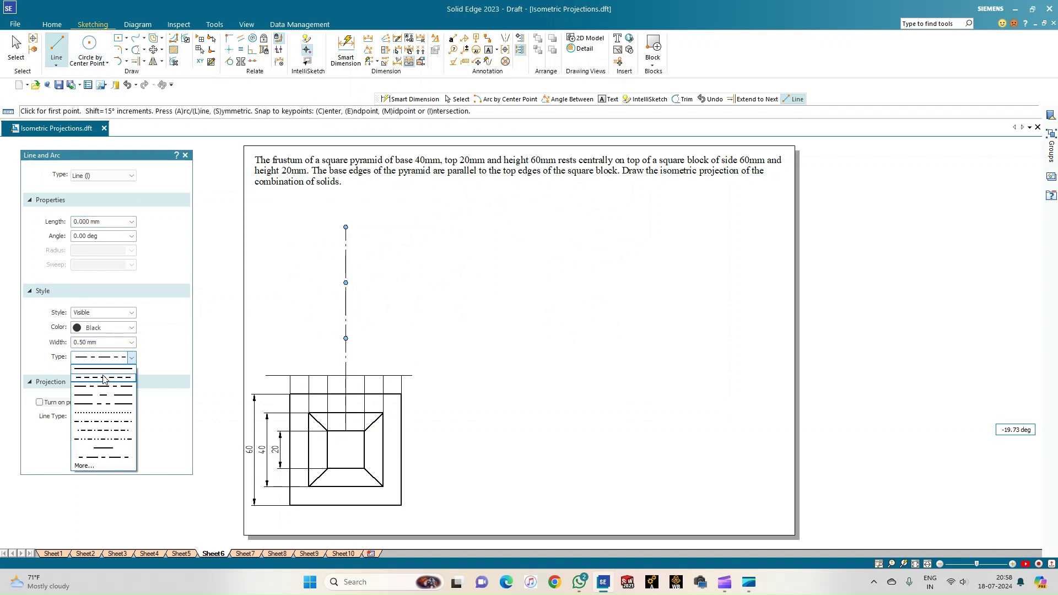
{"action": "left_click", "coordinate": [99, 372]}
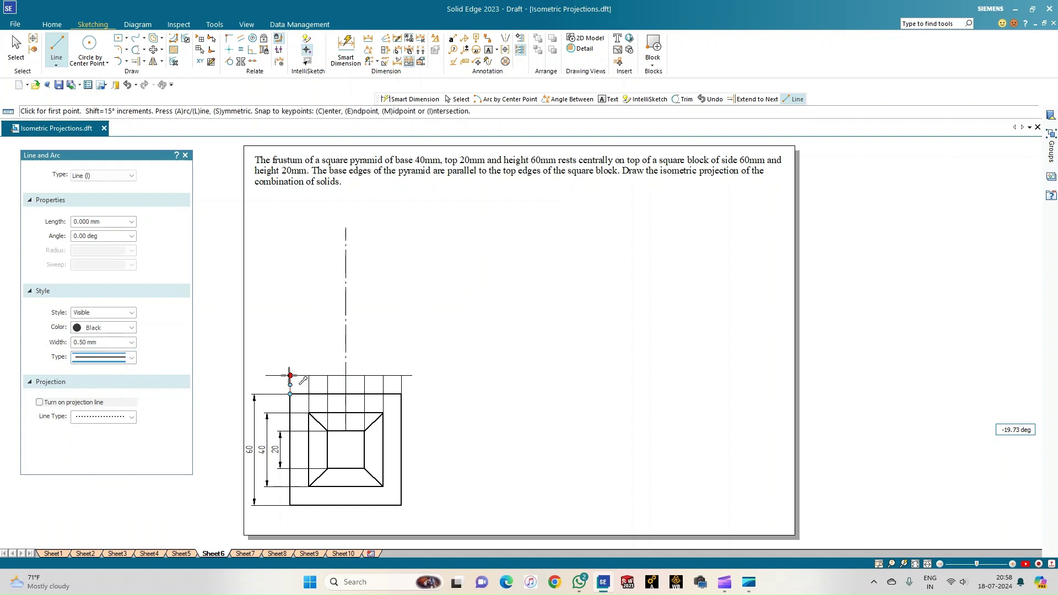
{"action": "left_click", "coordinate": [291, 376]}
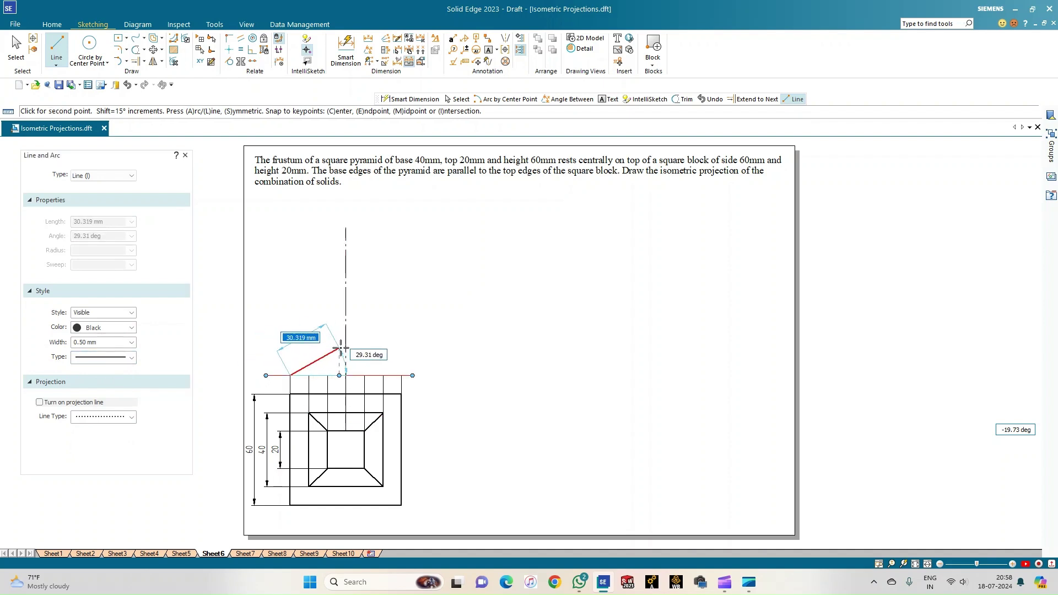
{"action": "type", "text": "20"}
{"action": "key", "text": "Tab"}
{"action": "left_click", "coordinate": [290, 345]}
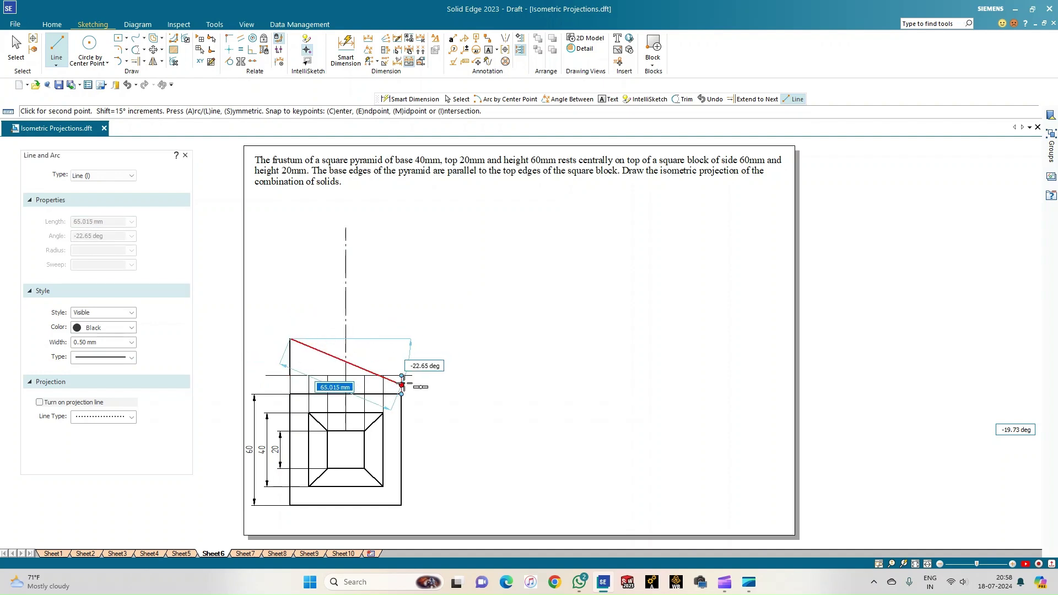
{"action": "left_click", "coordinate": [402, 339]}
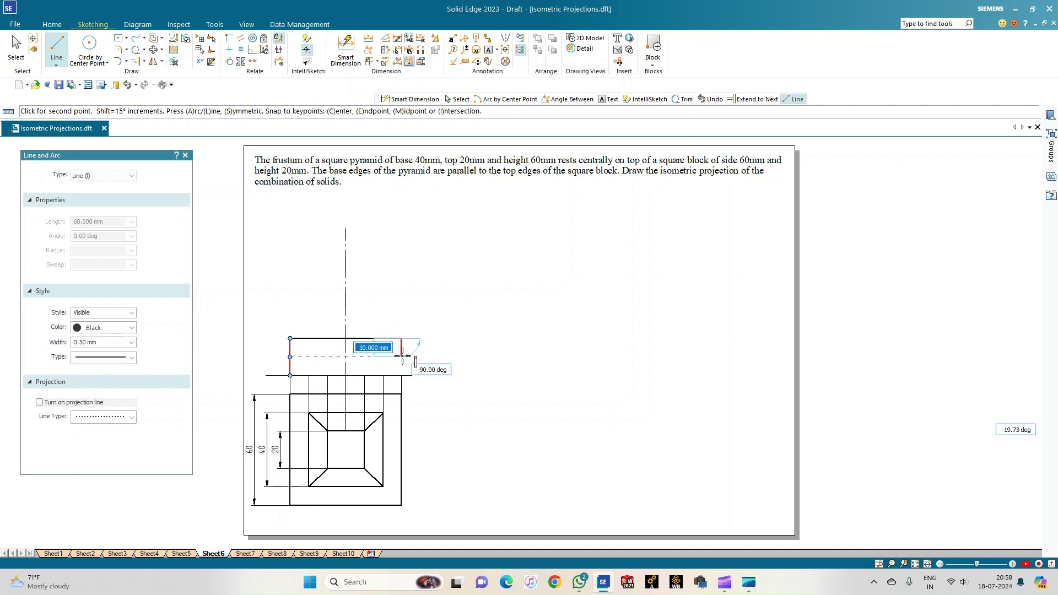
{"action": "left_click", "coordinate": [401, 375]}
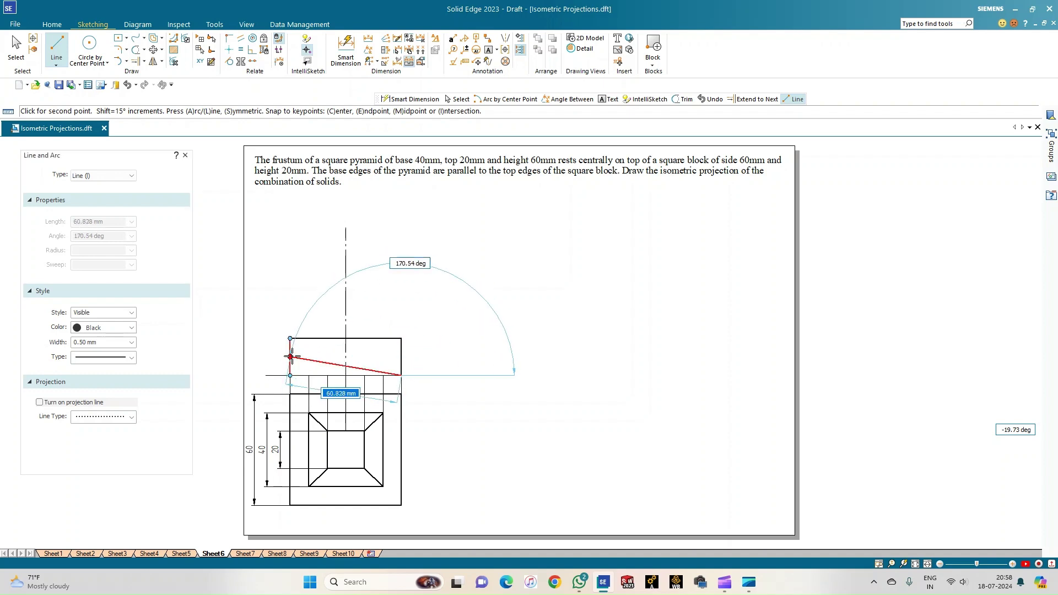
{"action": "left_click", "coordinate": [290, 375]}
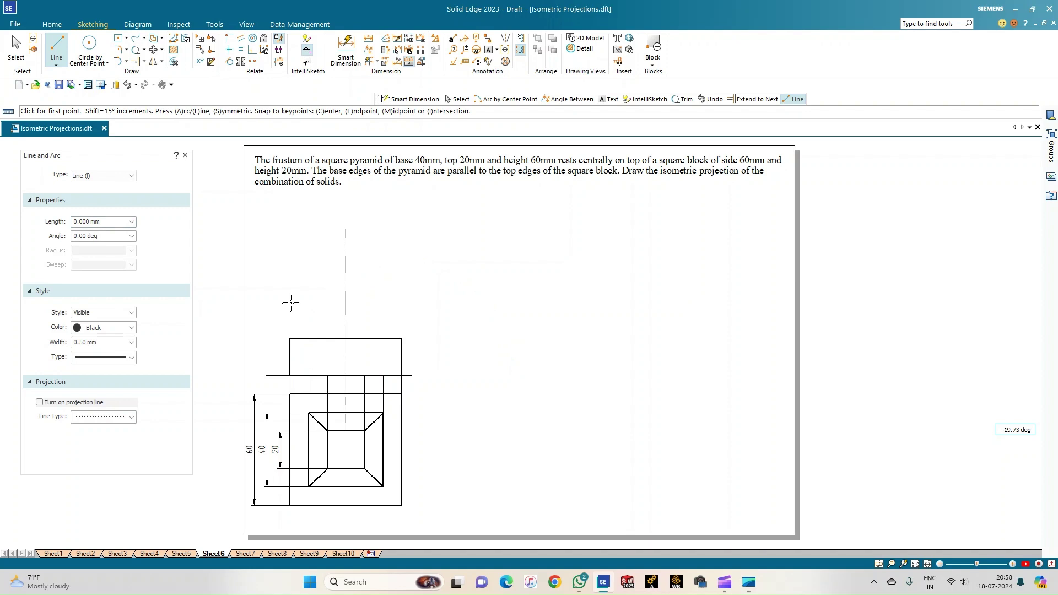
Extend the projectors of the 40 mm and 20 mm squares up to the upper edge of the block's front view.
{"action": "left_click", "coordinate": [135, 61]}
{"action": "left_click", "coordinate": [309, 400]}
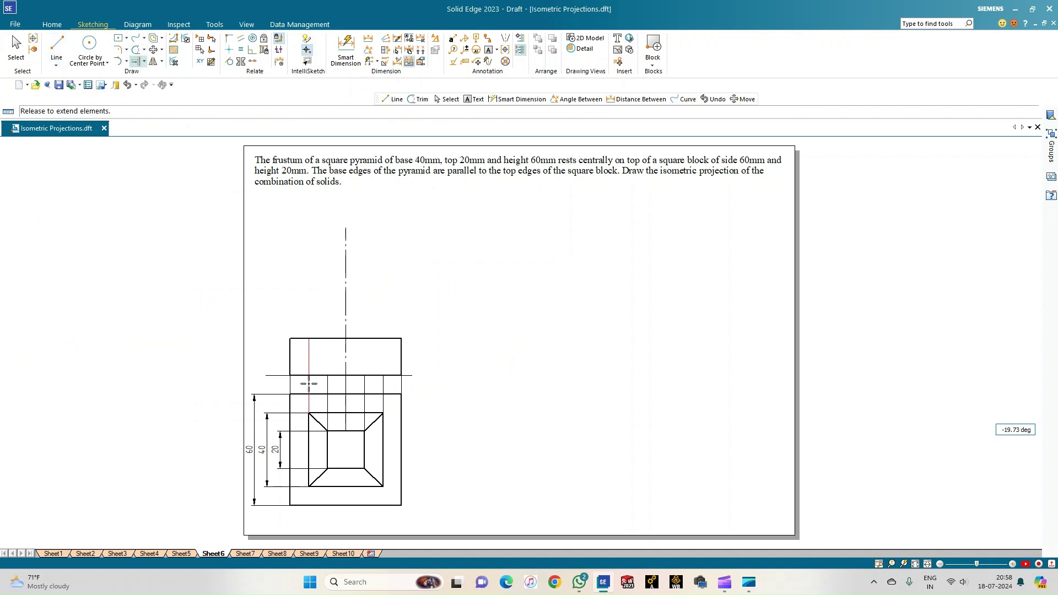
{"action": "left_click", "coordinate": [384, 388]}
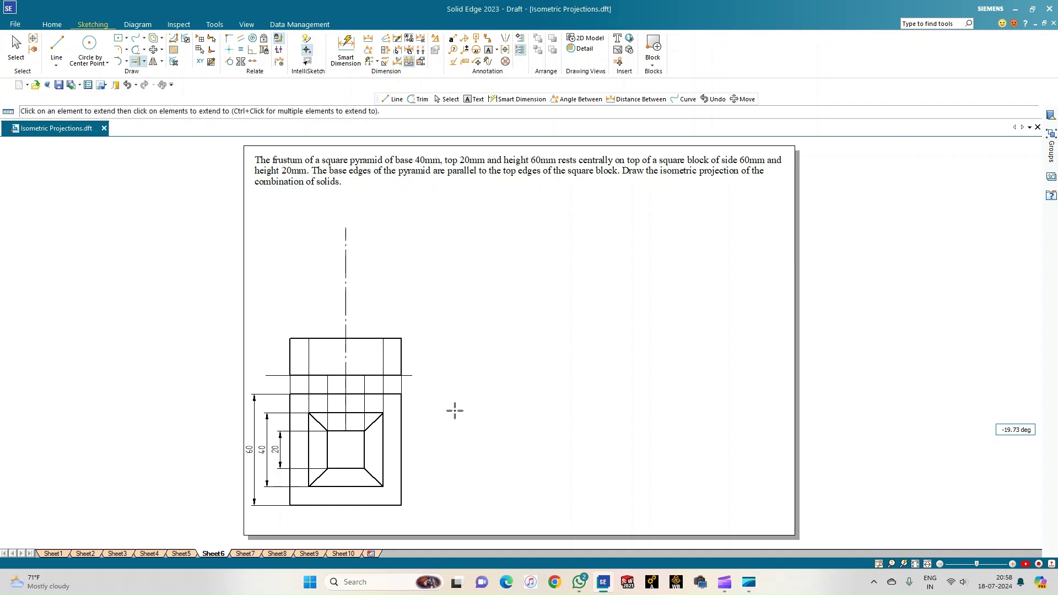
{"action": "left_click", "coordinate": [323, 382]}
{"action": "left_click", "coordinate": [365, 389]}
Draw the frustum's top edge as two 10 mm horizontal lines, one to each side of the axis's upper end.
{"action": "left_click", "coordinate": [56, 49]}
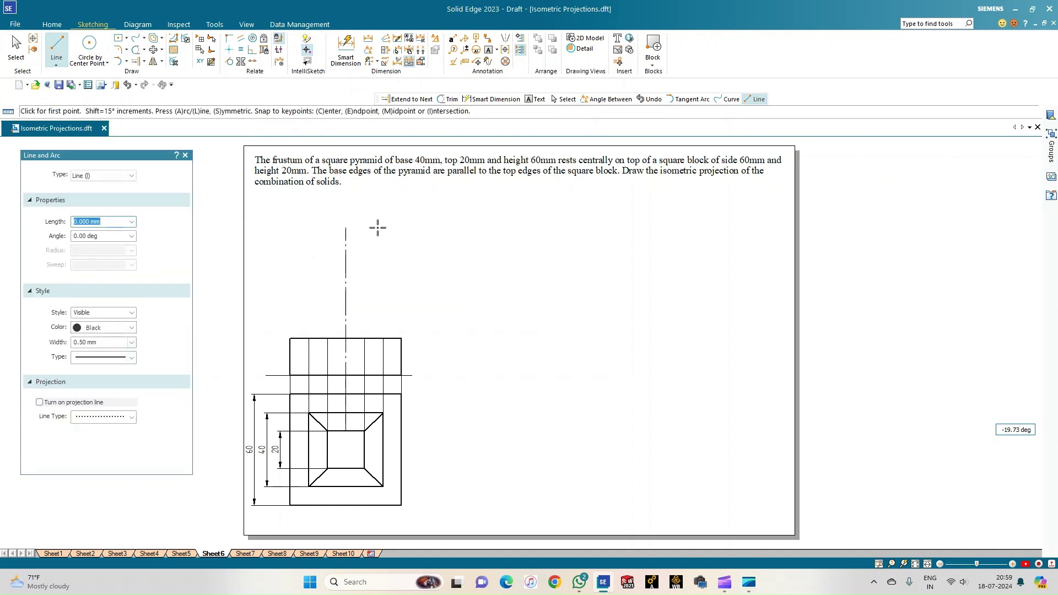
{"action": "left_click", "coordinate": [346, 227]}
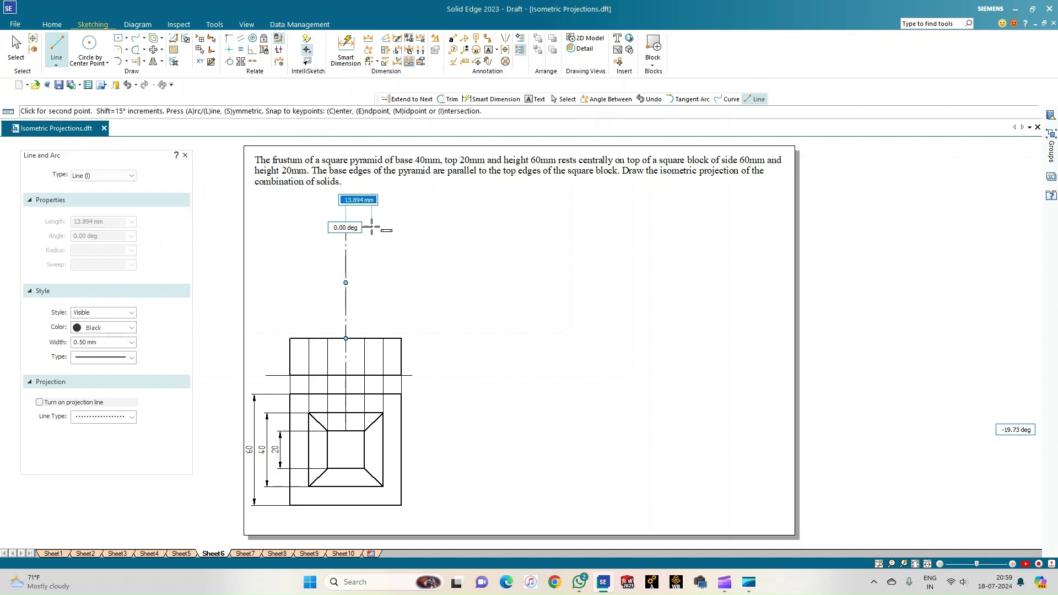
{"action": "type", "text": "10"}
{"action": "key", "text": "Tab"}
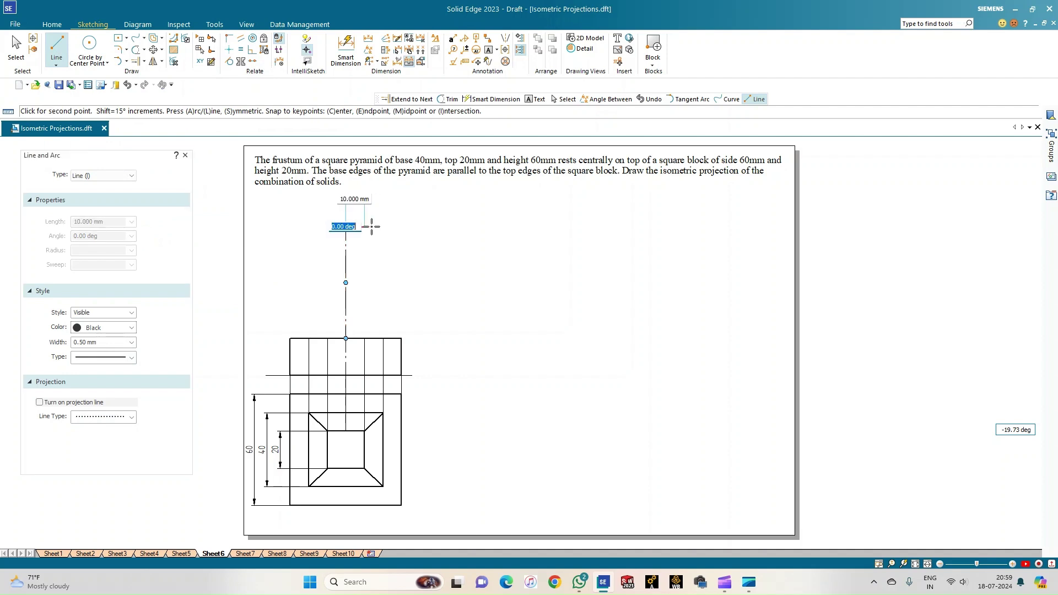
{"action": "key", "text": "Return"}
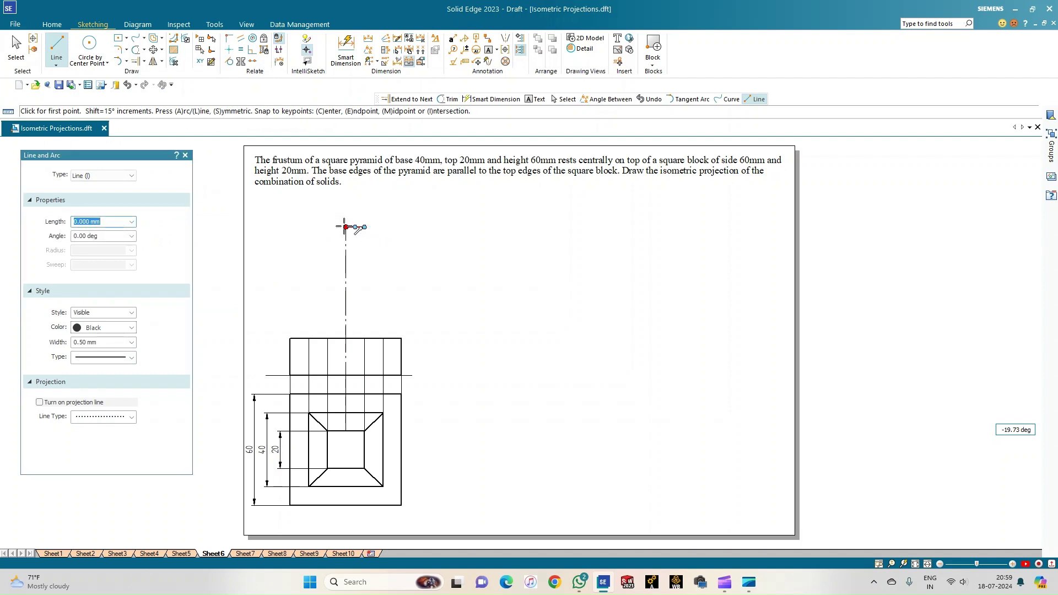
{"action": "left_click", "coordinate": [346, 227]}
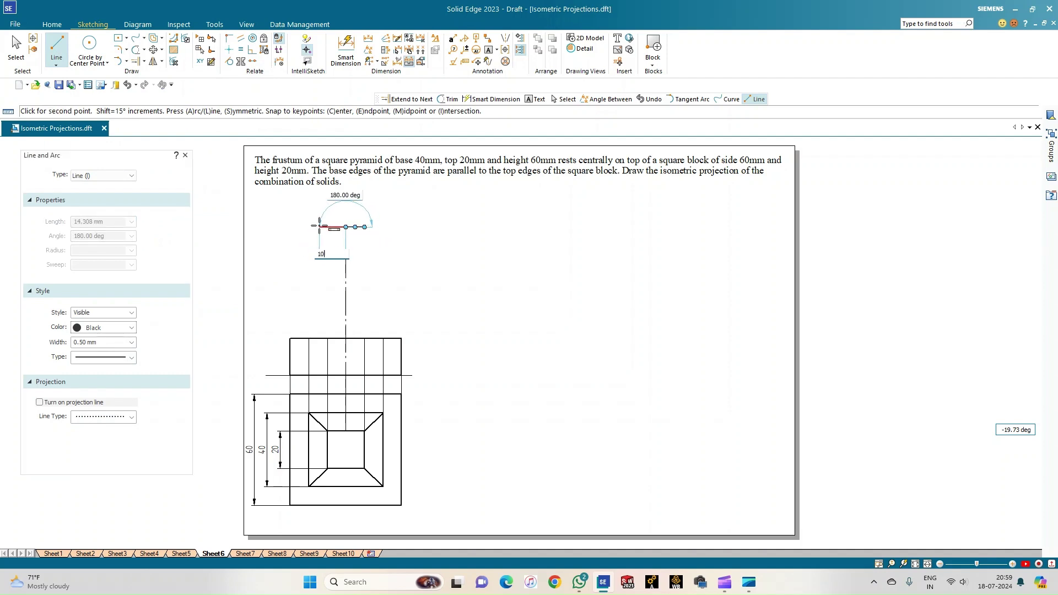
{"action": "left_click", "coordinate": [319, 227]}
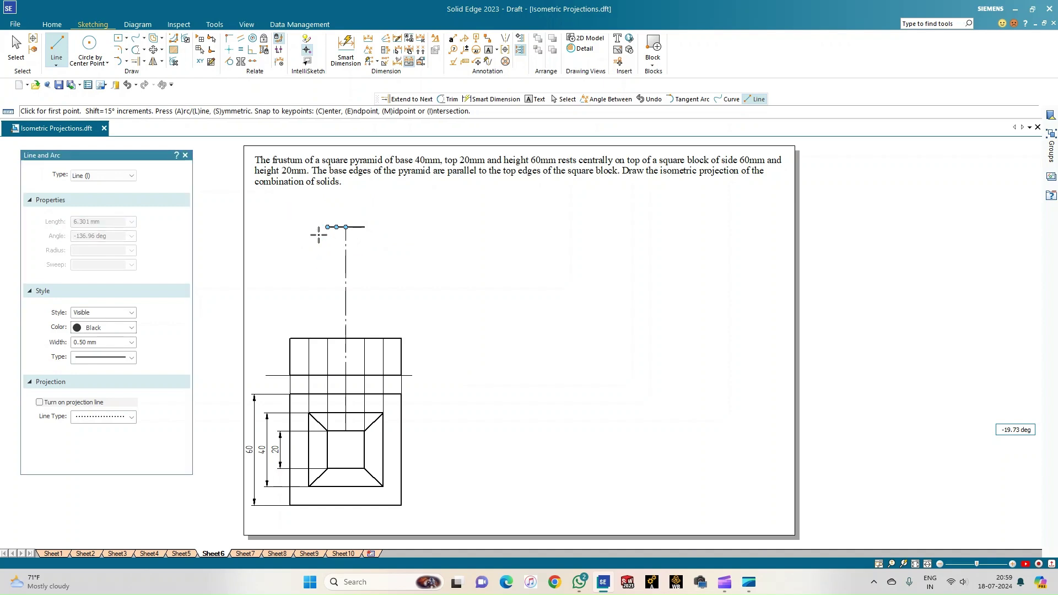
Extend the two 20 mm square projectors from the block's upper edge to the frustum's top edge.
{"action": "left_click", "coordinate": [135, 61]}
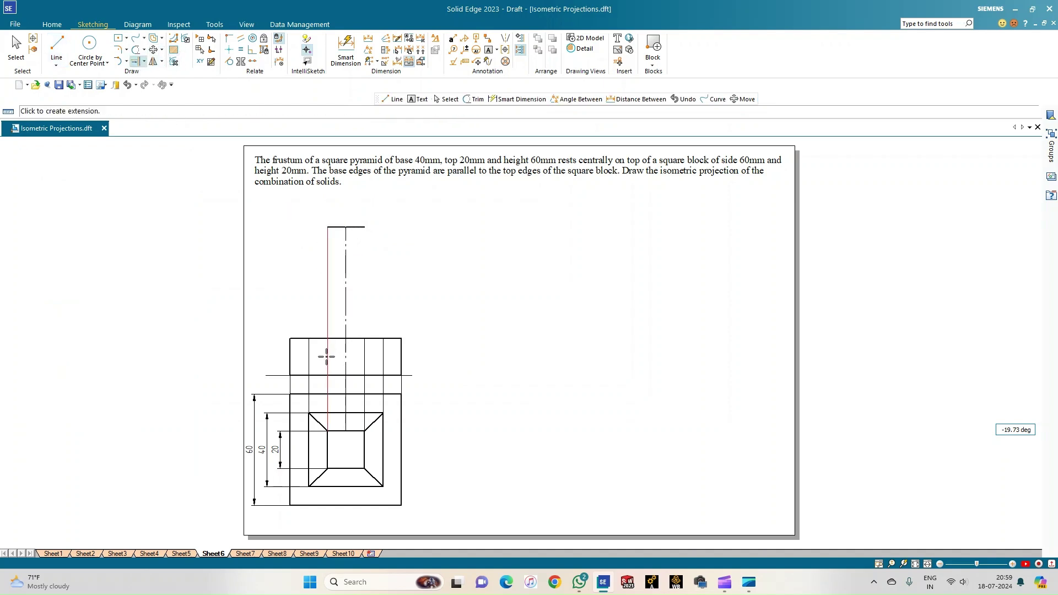
{"action": "left_click", "coordinate": [328, 354]}
{"action": "left_click", "coordinate": [367, 365]}
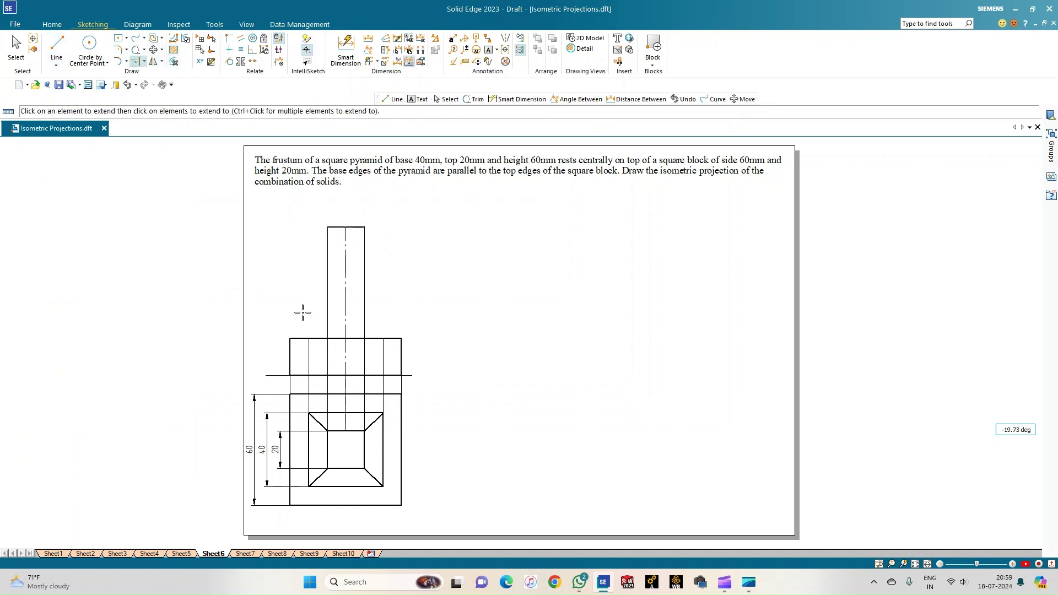
Draw the frustum's two slanted sides from the ends of its top edge to the 40 mm square projectors on the block.
{"action": "left_click", "coordinate": [57, 45]}
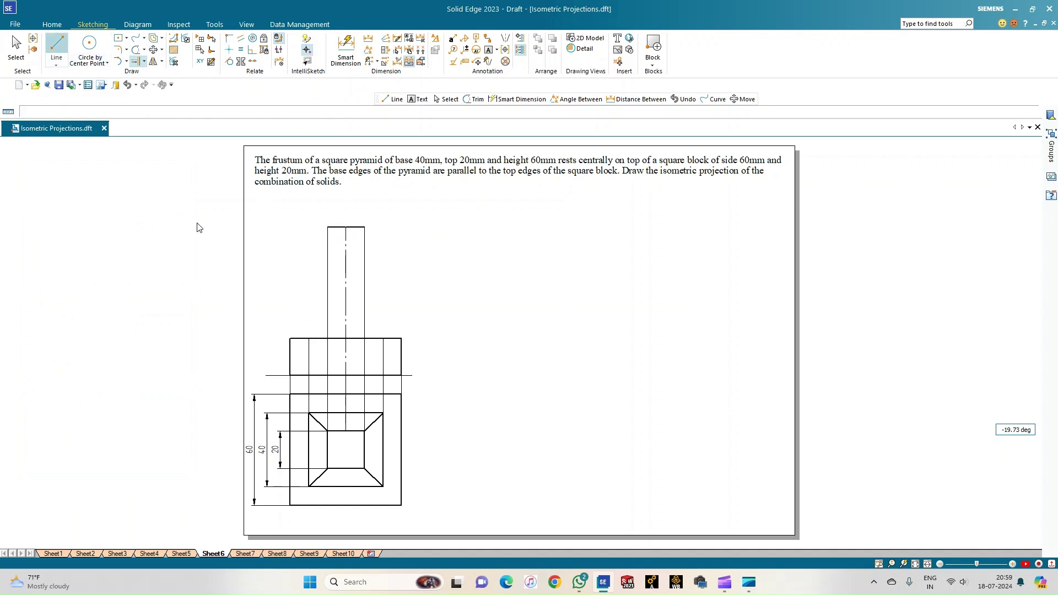
{"action": "left_click", "coordinate": [328, 228]}
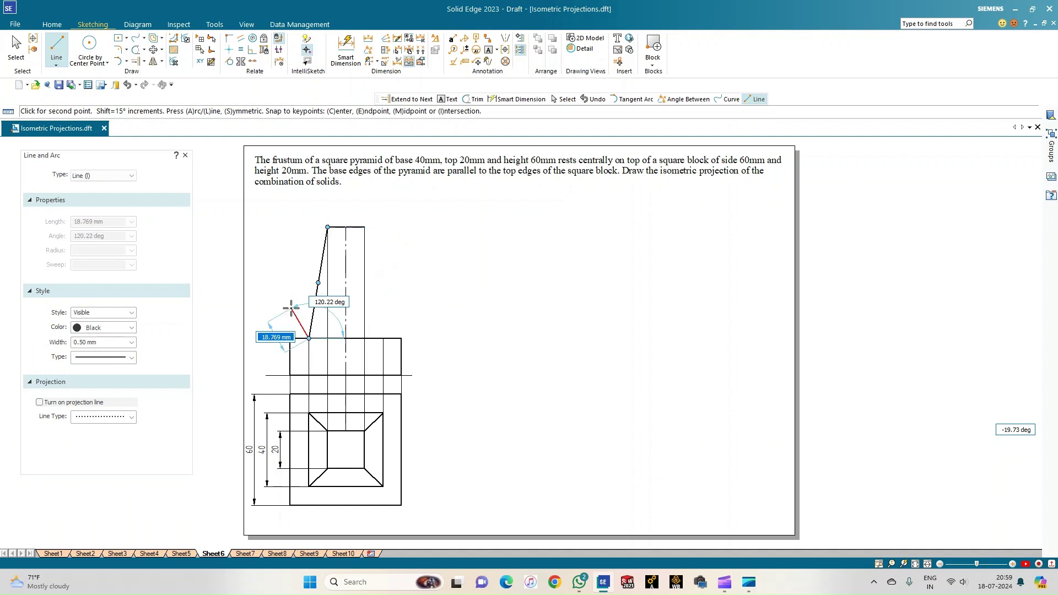
{"action": "left_click", "coordinate": [309, 338]}
{"action": "left_click", "coordinate": [365, 227]}
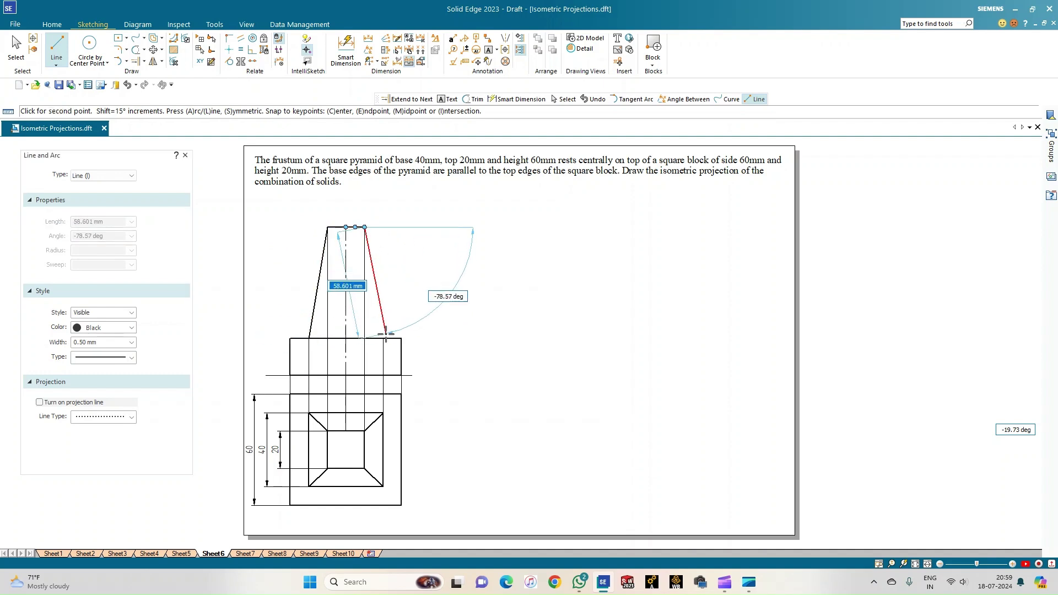
{"action": "left_click", "coordinate": [383, 339]}
{"action": "right_click", "coordinate": [405, 310]}
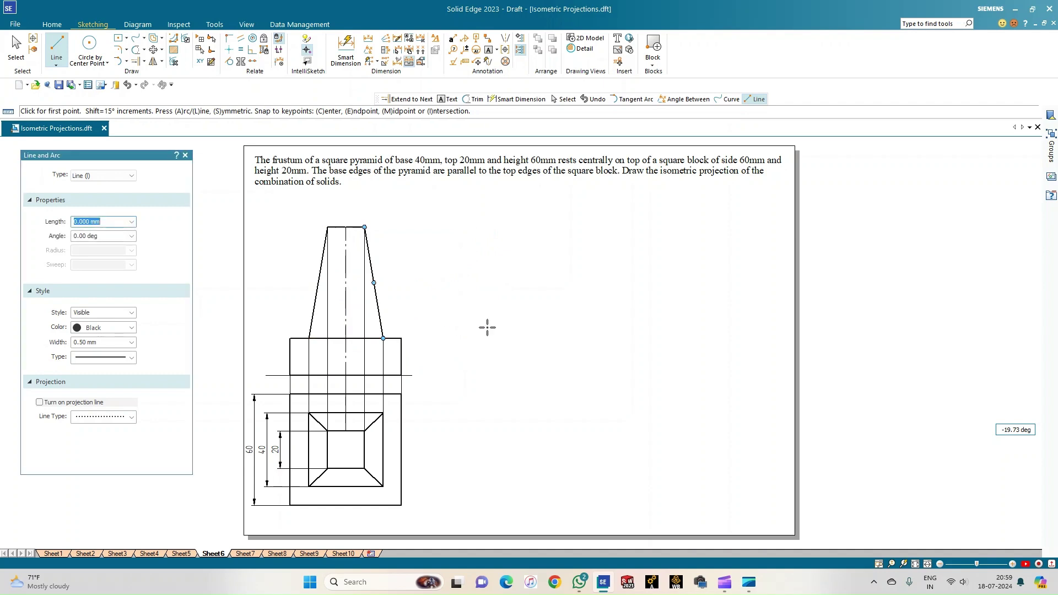
Dimension the vertical heights of the frustum and the block on the left side of the front view.
{"action": "right_click_drag", "start_coordinate": [357, 226], "coordinate": [358, 253]}
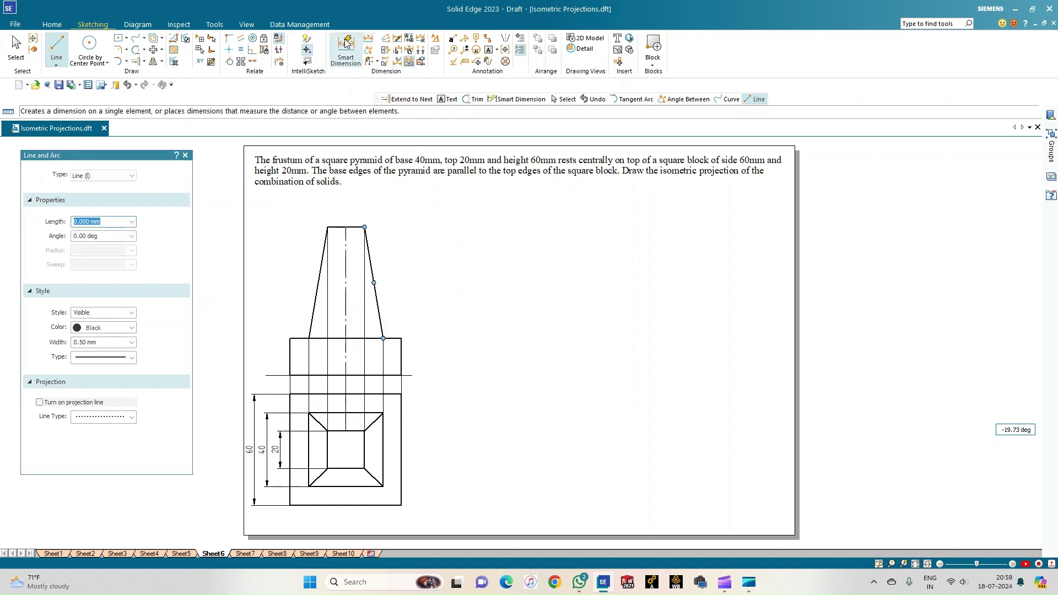
{"action": "left_click", "coordinate": [318, 278]}
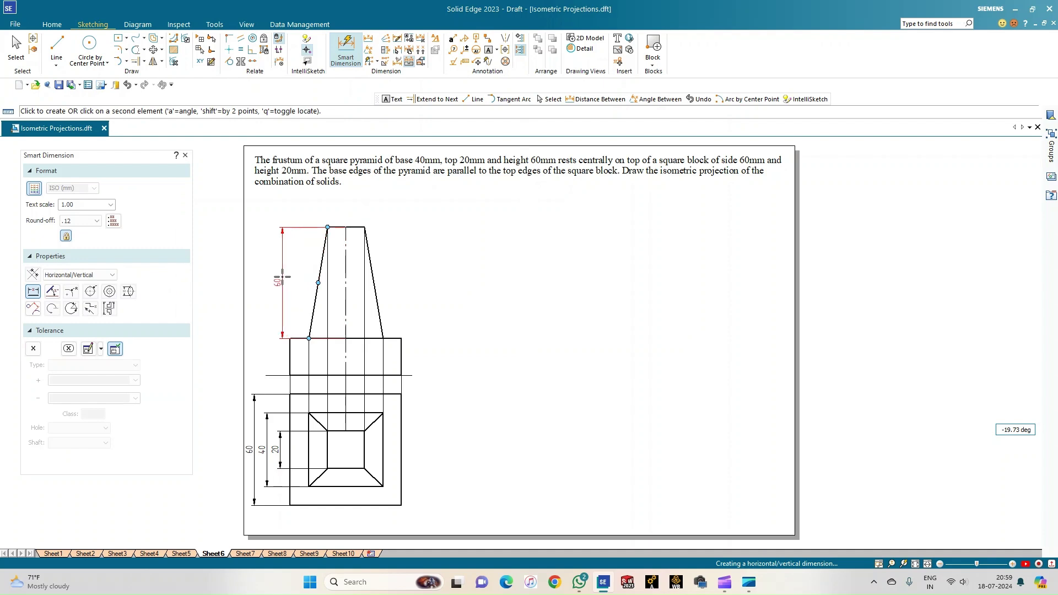
{"action": "left_click", "coordinate": [267, 277]}
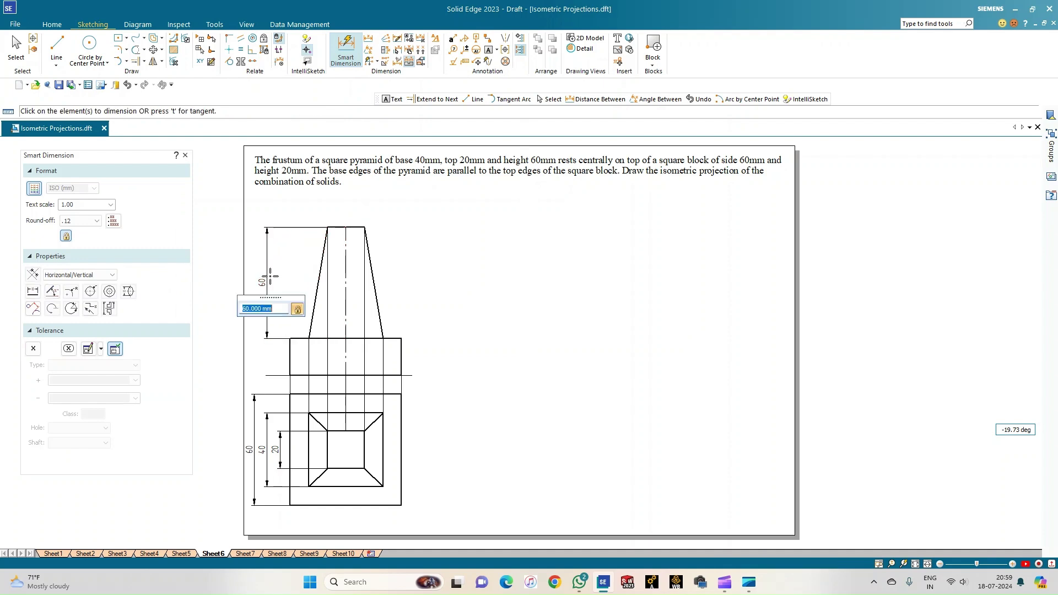
{"action": "left_click", "coordinate": [291, 356]}
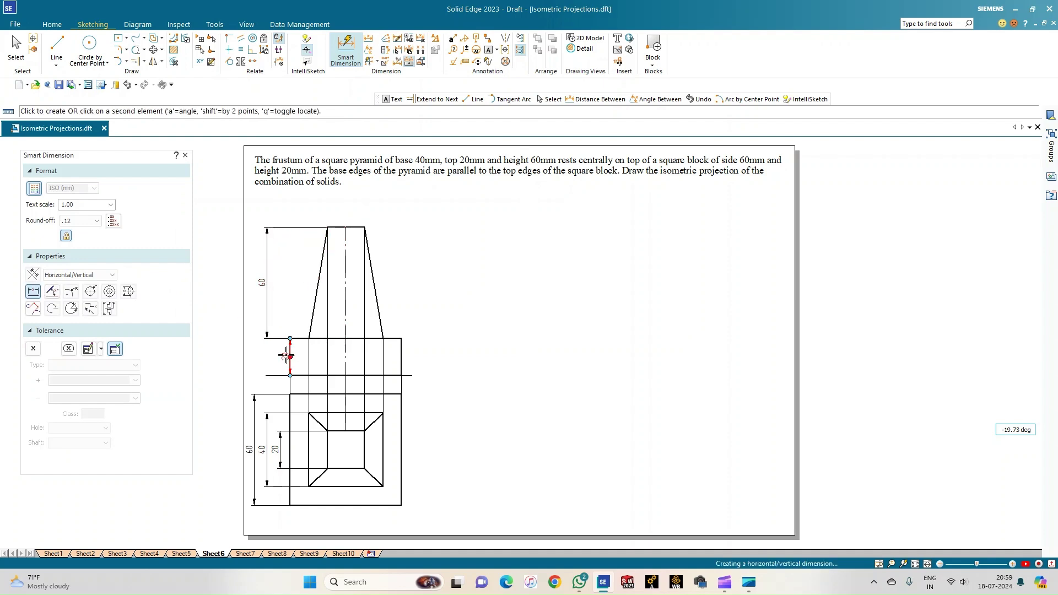
{"action": "left_click", "coordinate": [268, 355]}
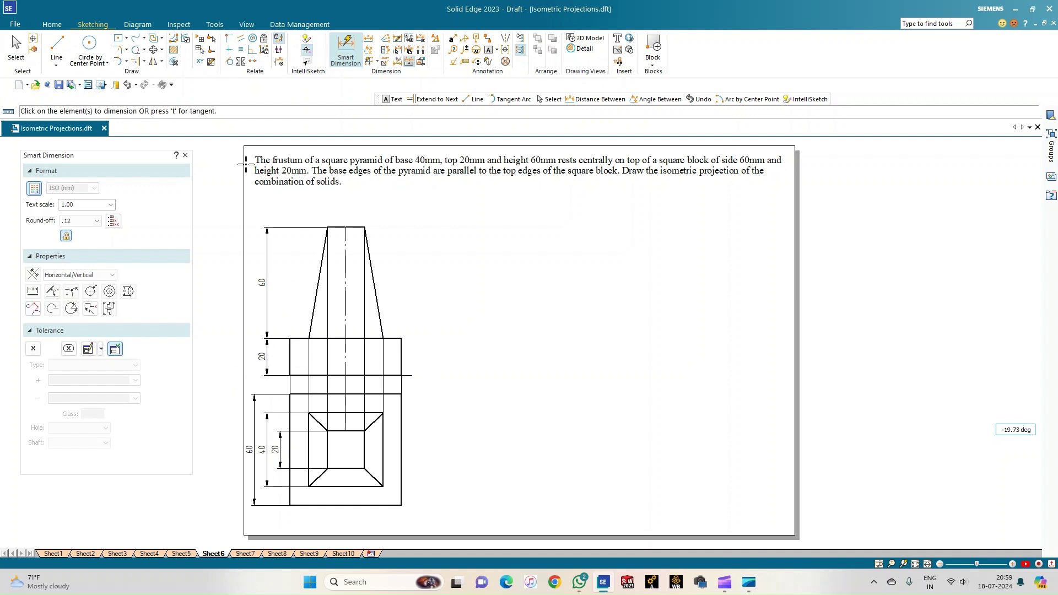
Label the reference line's left end x and right end Y, with VP above and HP below the line near Y.
{"action": "left_click", "coordinate": [392, 98]}
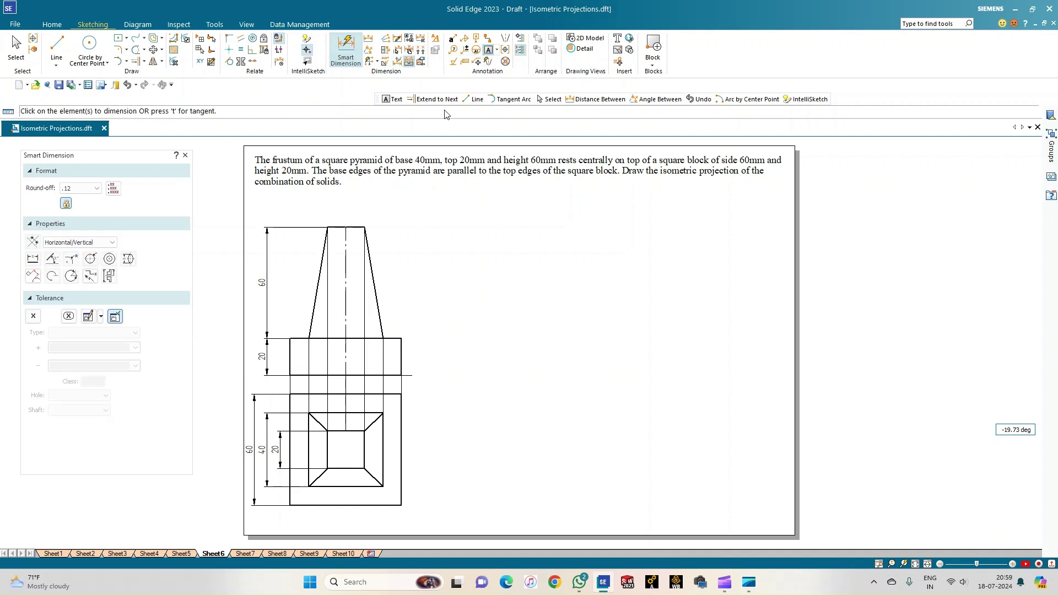
{"action": "left_click", "coordinate": [257, 370]}
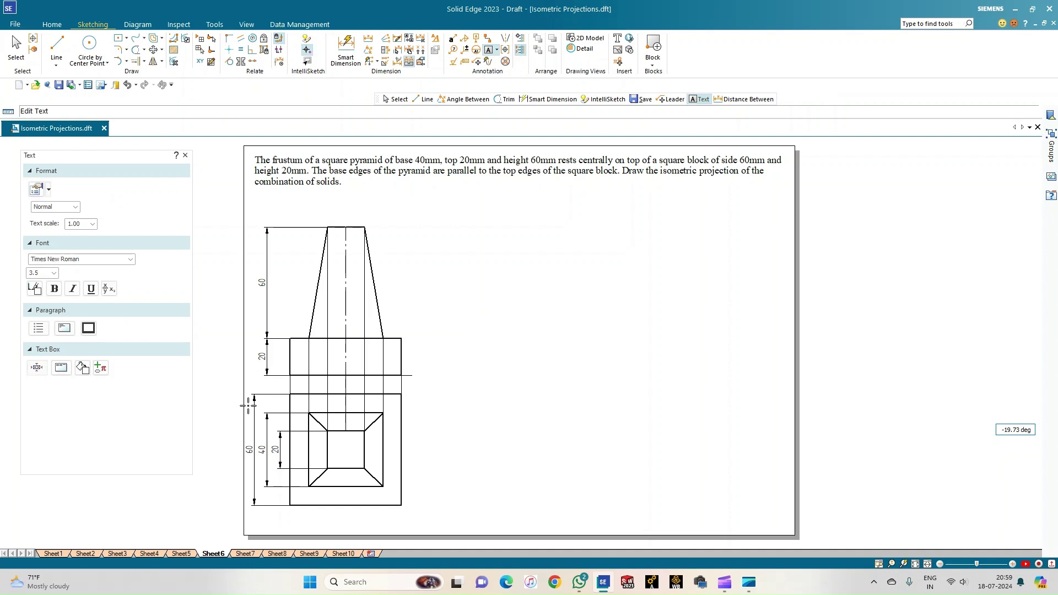
{"action": "type", "text": "x"}
{"action": "left_click", "coordinate": [417, 378]}
{"action": "type", "text": "Y"}
{"action": "key", "text": "Escape"}
{"action": "left_click", "coordinate": [419, 375]}
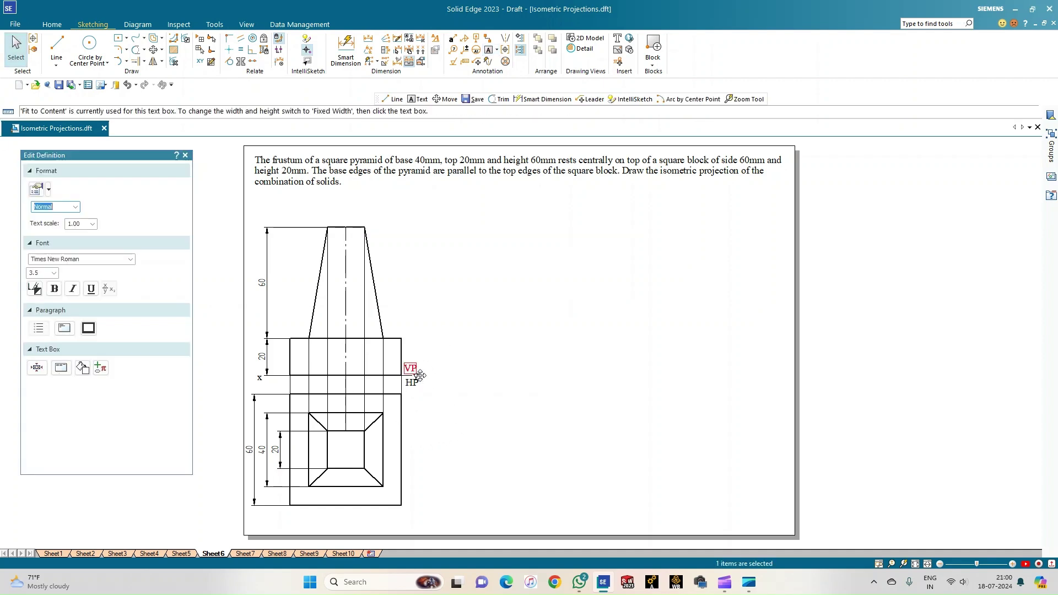
Move the Y label to the right so it clears the VP and HP labels at the reference line's end.
{"action": "scroll", "coordinate": [419, 377], "scroll_direction": "up", "scroll_amount": 3}
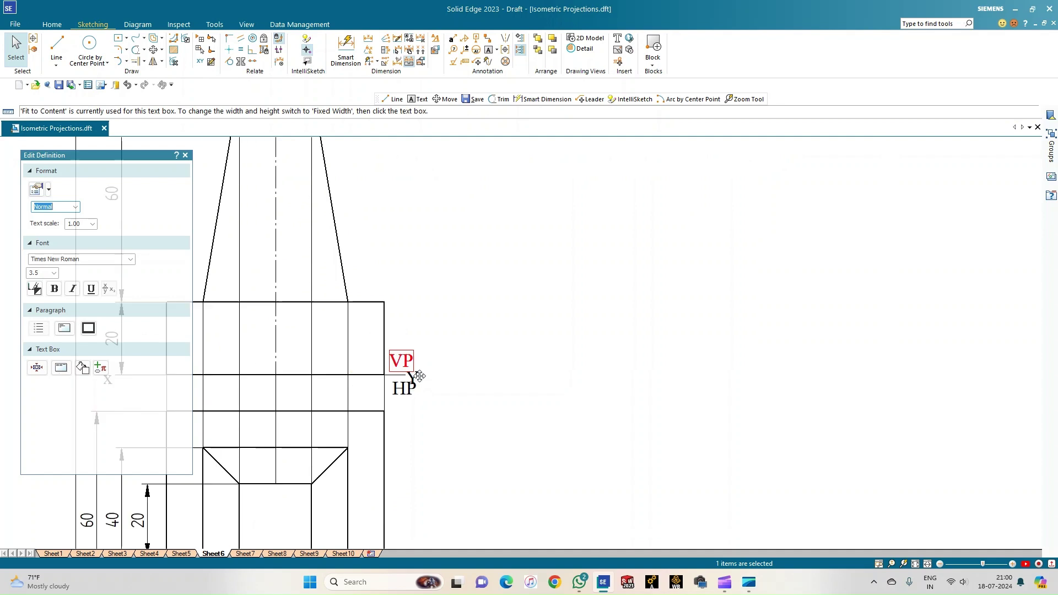
{"action": "left_click", "coordinate": [417, 379]}
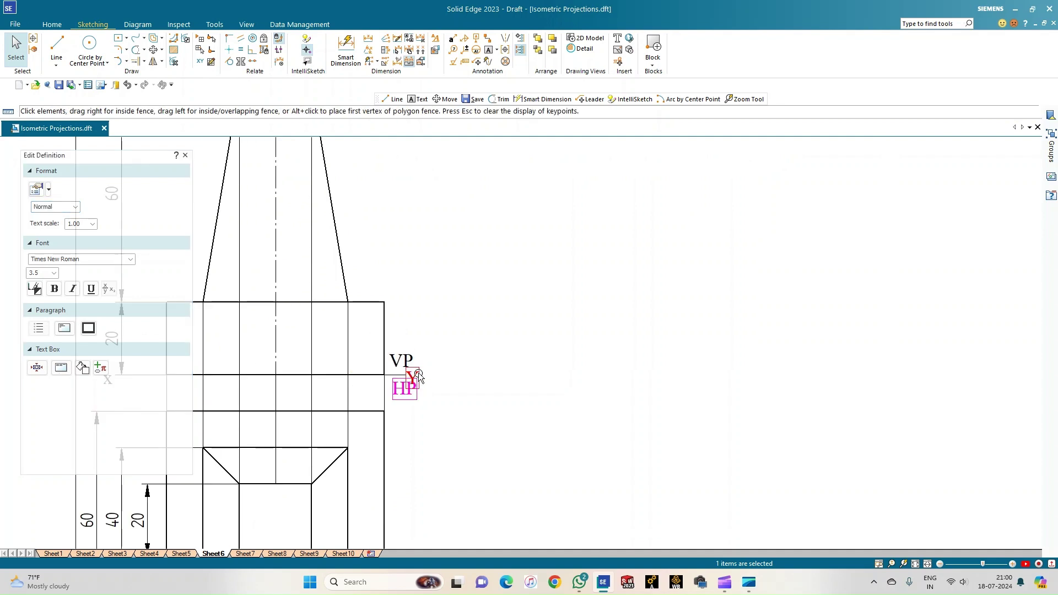
{"action": "left_click", "coordinate": [458, 400]}
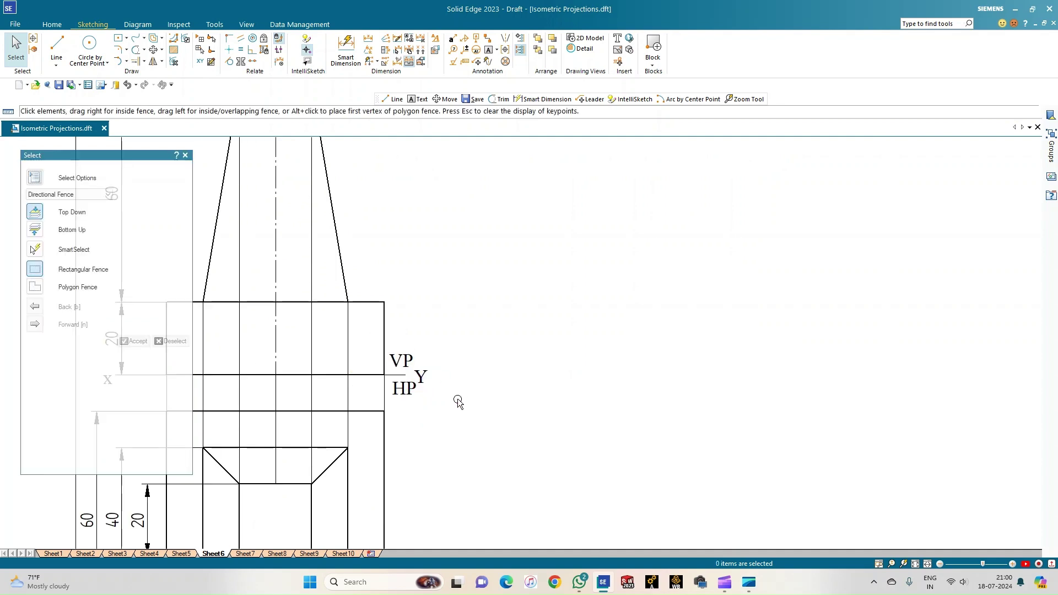
Draw a 0.13 mm wide horizontal base line for the isometric view in the sheet's lower-right area.
{"action": "left_click", "coordinate": [916, 563]}
{"action": "left_click", "coordinate": [57, 44]}
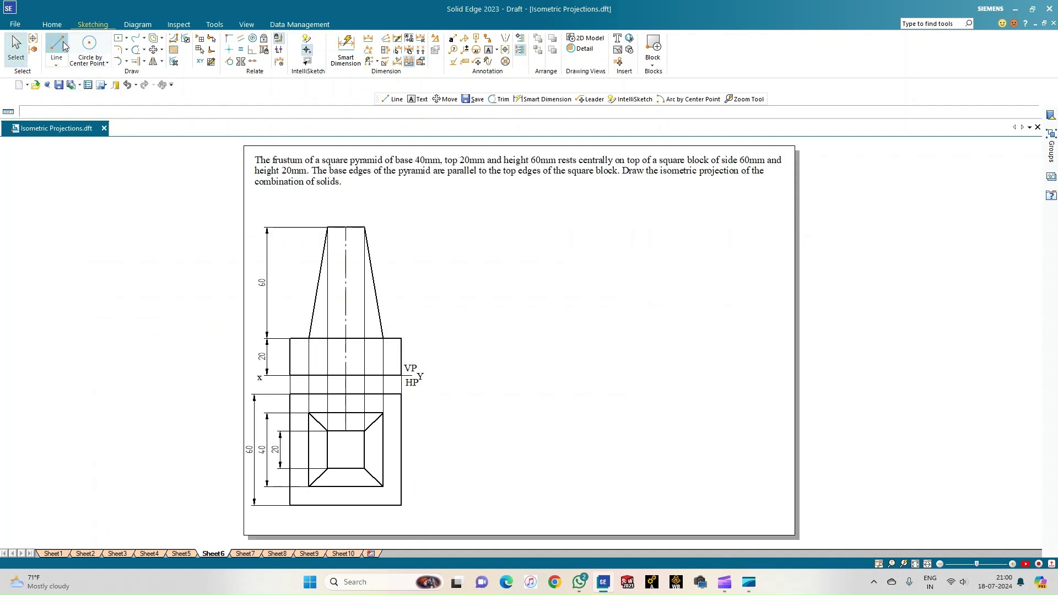
{"action": "left_click", "coordinate": [133, 342]}
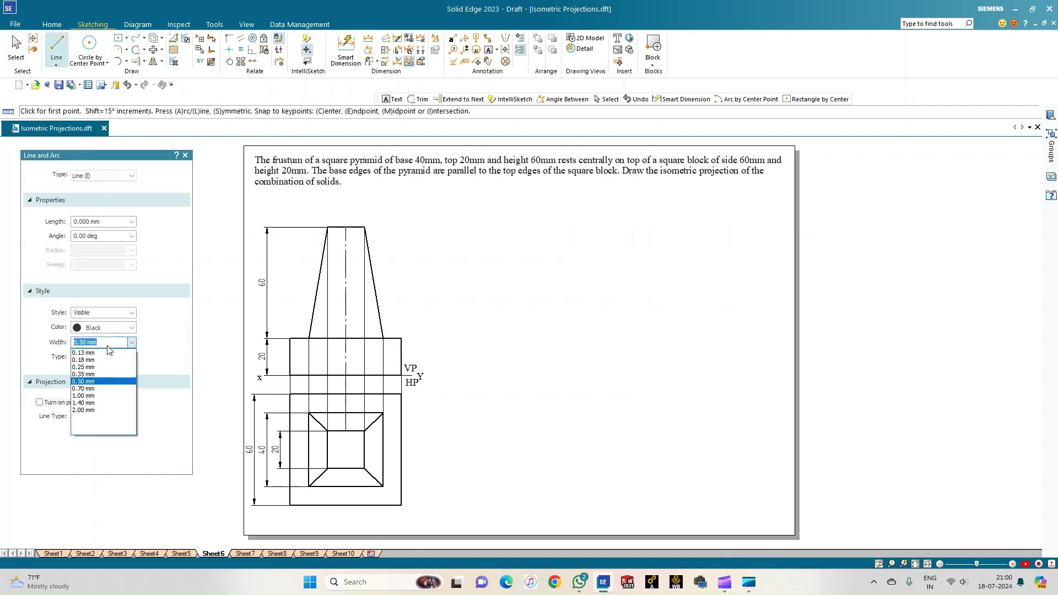
{"action": "left_click", "coordinate": [108, 353]}
{"action": "left_click", "coordinate": [500, 516]}
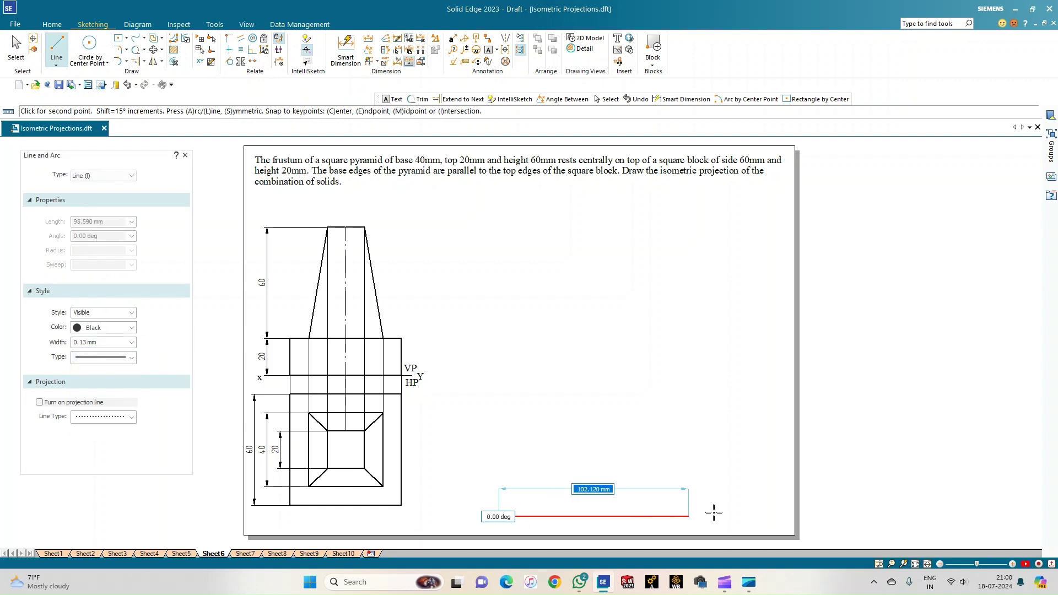
{"action": "left_click", "coordinate": [770, 517]}
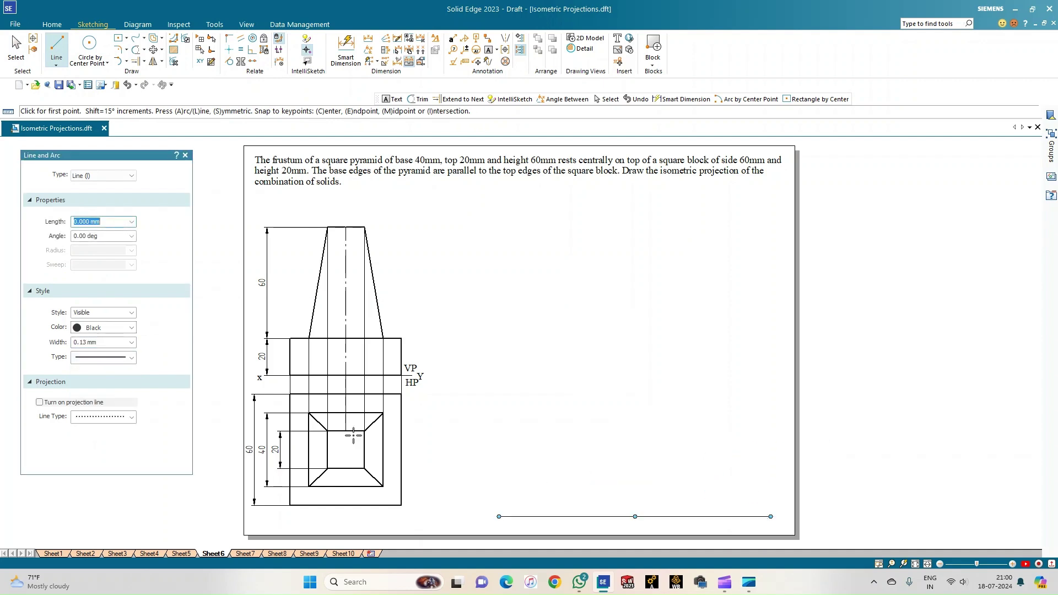
Draw a solid 0.50 mm wide line, 30 mm long at 30°, from the midpoint of the isometric base line.
{"action": "left_click", "coordinate": [132, 357]}
{"action": "left_click", "coordinate": [108, 367]}
{"action": "left_click", "coordinate": [132, 343]}
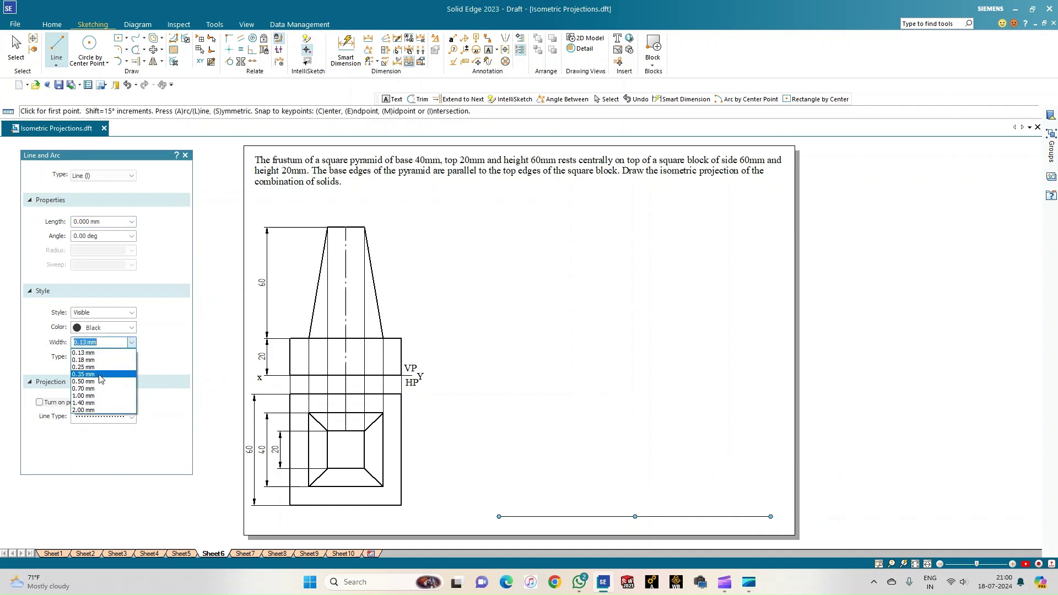
{"action": "left_click", "coordinate": [91, 381]}
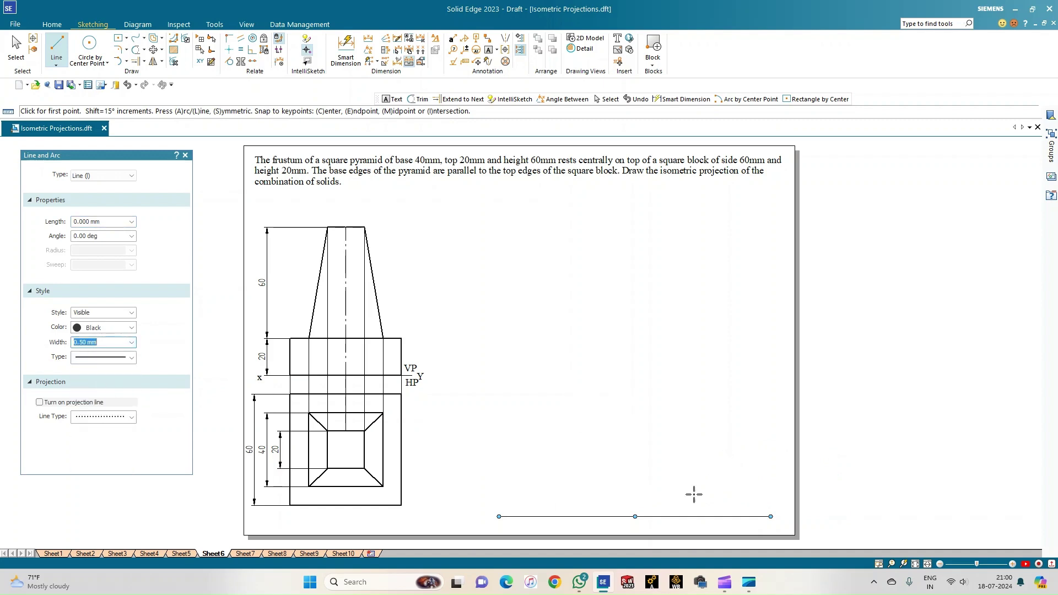
{"action": "left_click", "coordinate": [635, 517]}
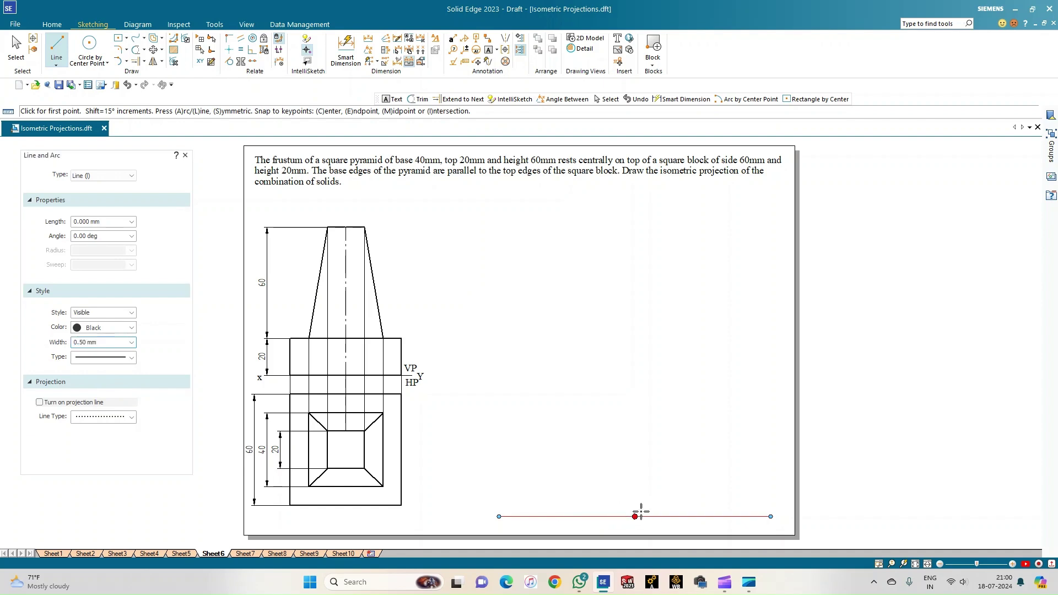
{"action": "type", "text": "60"}
{"action": "key", "text": "Tab"}
{"action": "key", "text": "Tab"}
{"action": "type", "text": "30"}
{"action": "key", "text": "Tab"}
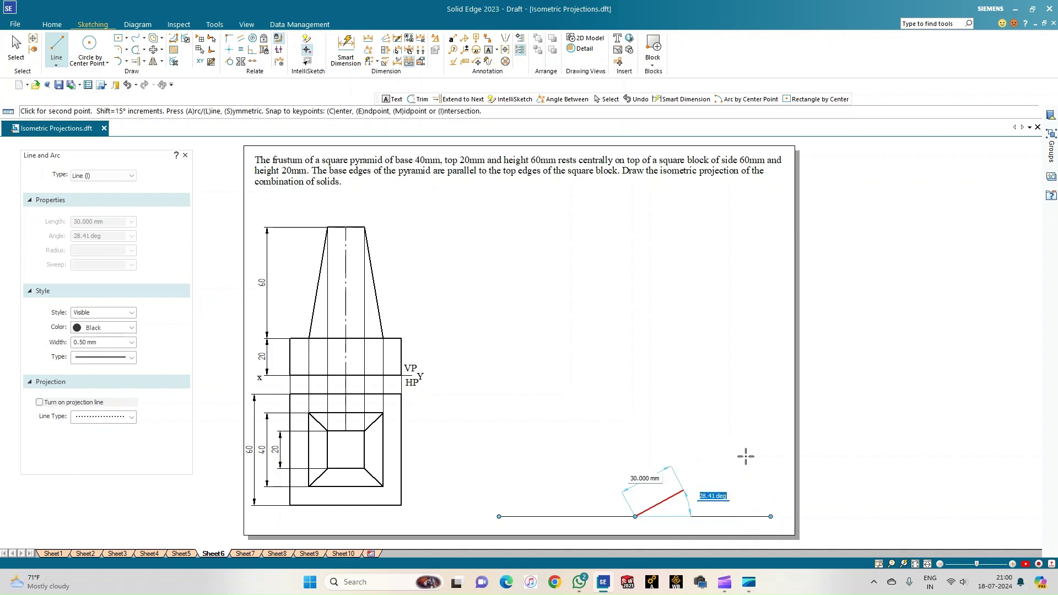
{"action": "type", "text": "30"}
{"action": "key", "text": "Return"}
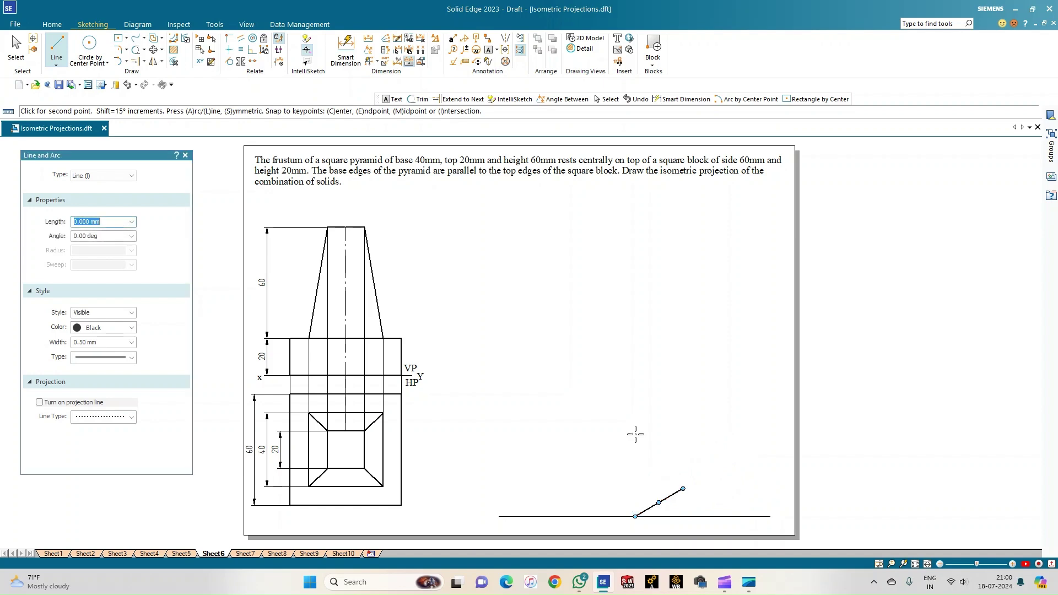
Set the length of the inclined 30° line to 60 mm.
{"action": "left_click", "coordinate": [16, 47]}
{"action": "left_click", "coordinate": [661, 501]}
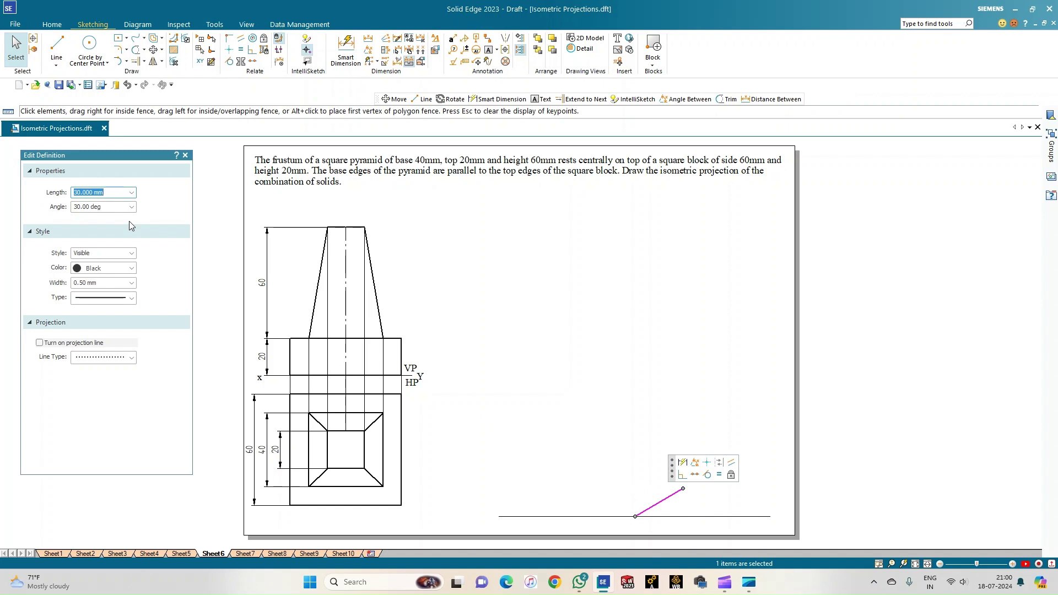
{"action": "type", "text": "60"}
{"action": "key", "text": "Tab"}
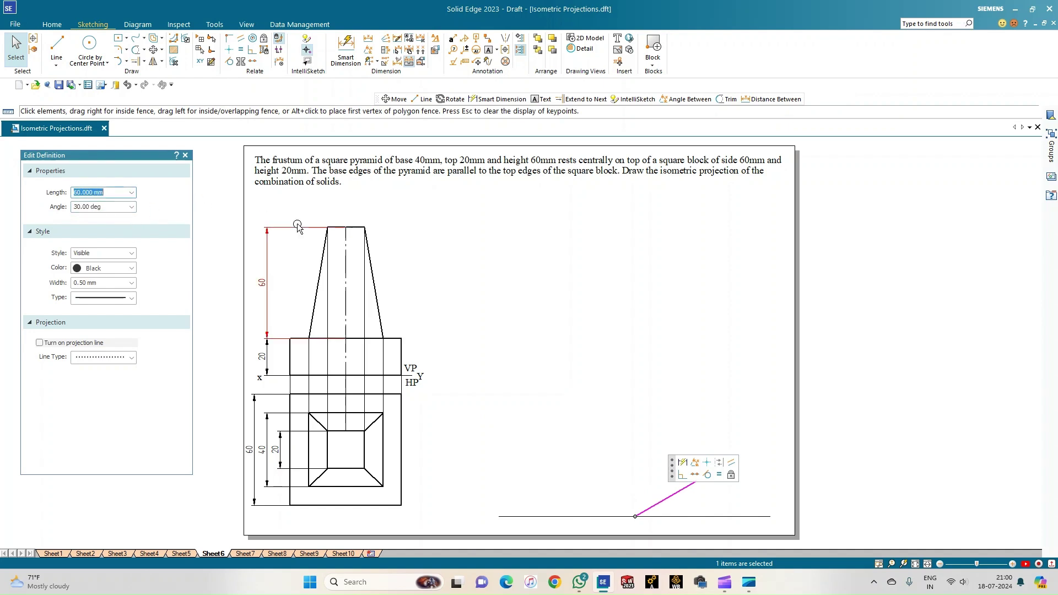
{"action": "left_click", "coordinate": [741, 349]}
Draw a 60 mm line at 150° from the upper end of the inclined line.
{"action": "left_click", "coordinate": [55, 52]}
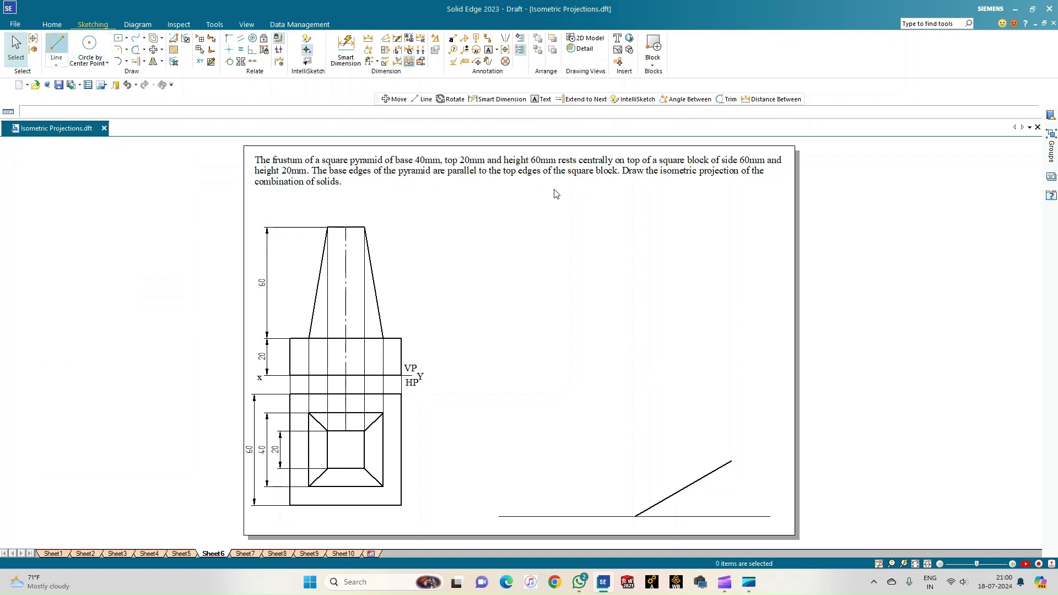
{"action": "left_click", "coordinate": [732, 462]}
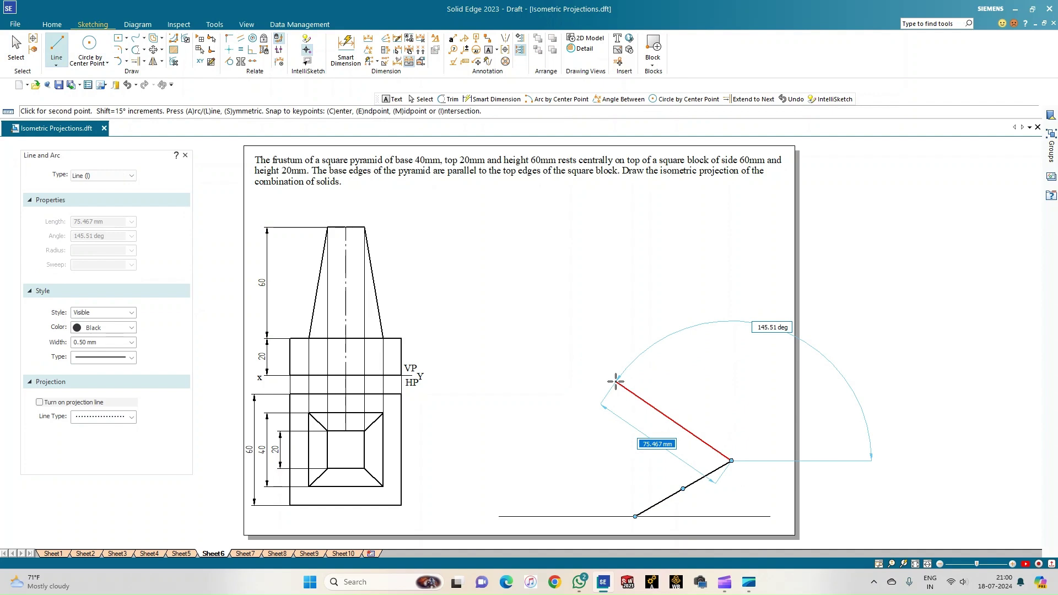
{"action": "type", "text": "60"}
{"action": "key", "text": "Tab"}
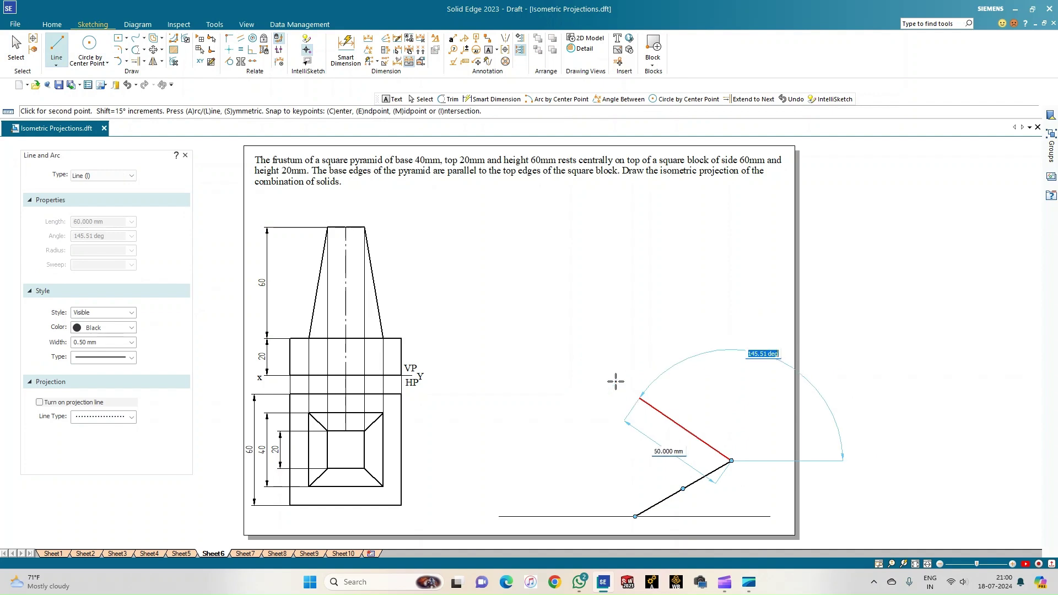
{"action": "type", "text": "151."}
{"action": "type", "text": "0"}
{"action": "key", "text": "Return"}
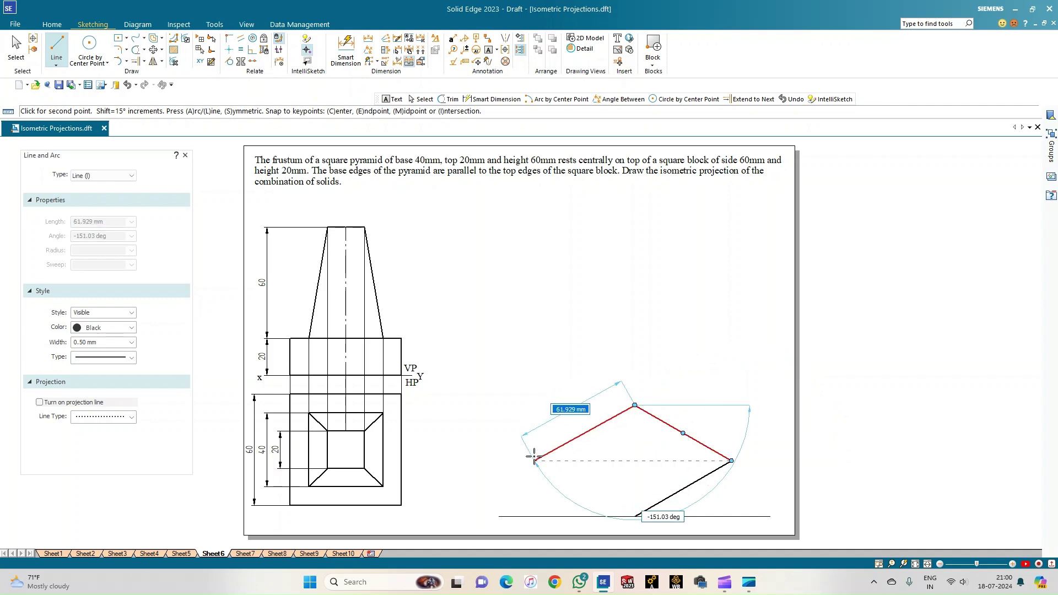
Continue with a 60 mm line at -150° and close the block's bottom rhombus at the base line's midpoint.
{"action": "type", "text": "60"}
{"action": "key", "text": "Tab"}
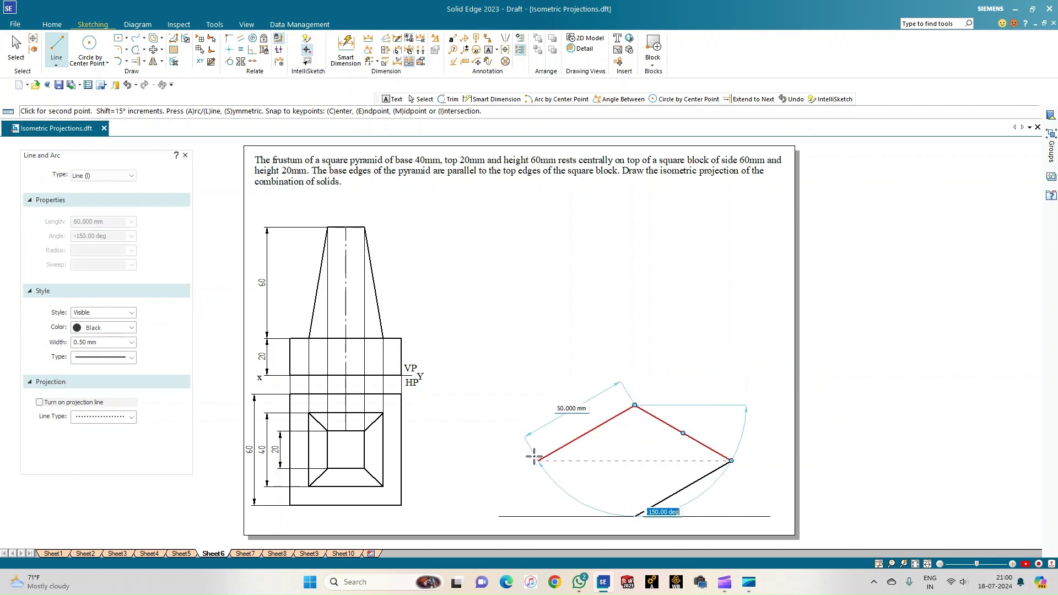
{"action": "key", "text": "BackSpace"}
{"action": "type", "text": "-150"}
{"action": "key", "text": "Return"}
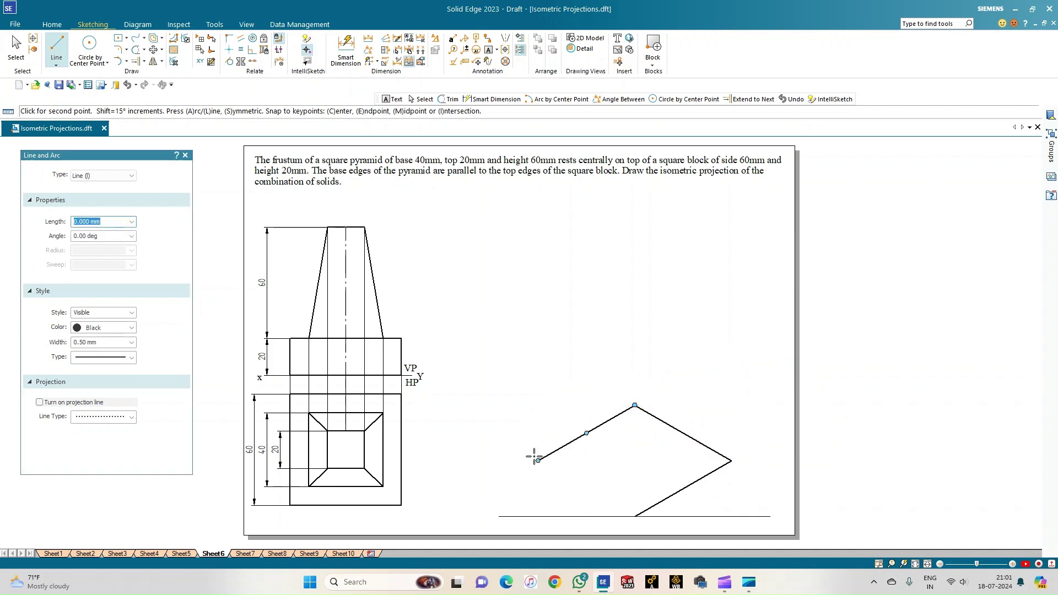
{"action": "left_click", "coordinate": [635, 517]}
{"action": "right_click", "coordinate": [532, 351]}
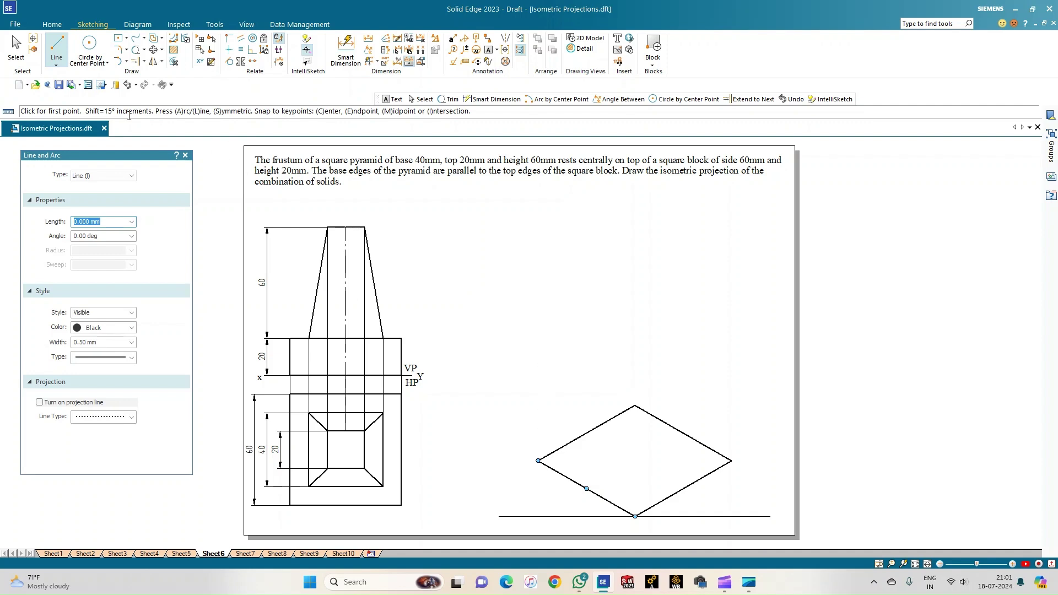
Draw a 20 mm vertical edge at 90° upward from the bottom rhombus's lowest corner.
{"action": "left_click", "coordinate": [56, 50]}
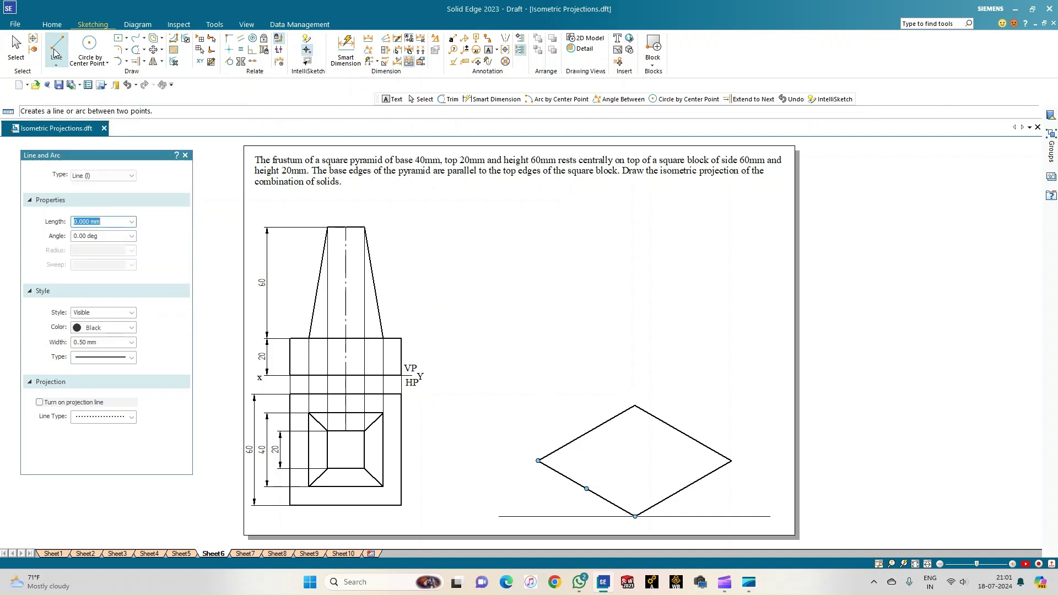
{"action": "left_click", "coordinate": [635, 516]}
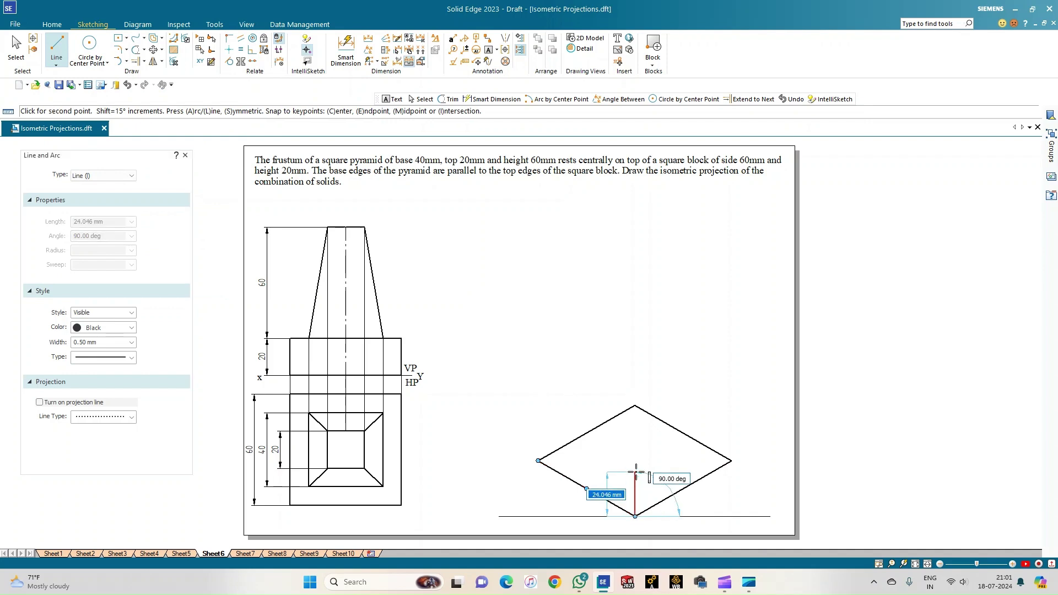
{"action": "type", "text": "20"}
{"action": "key", "text": "Tab"}
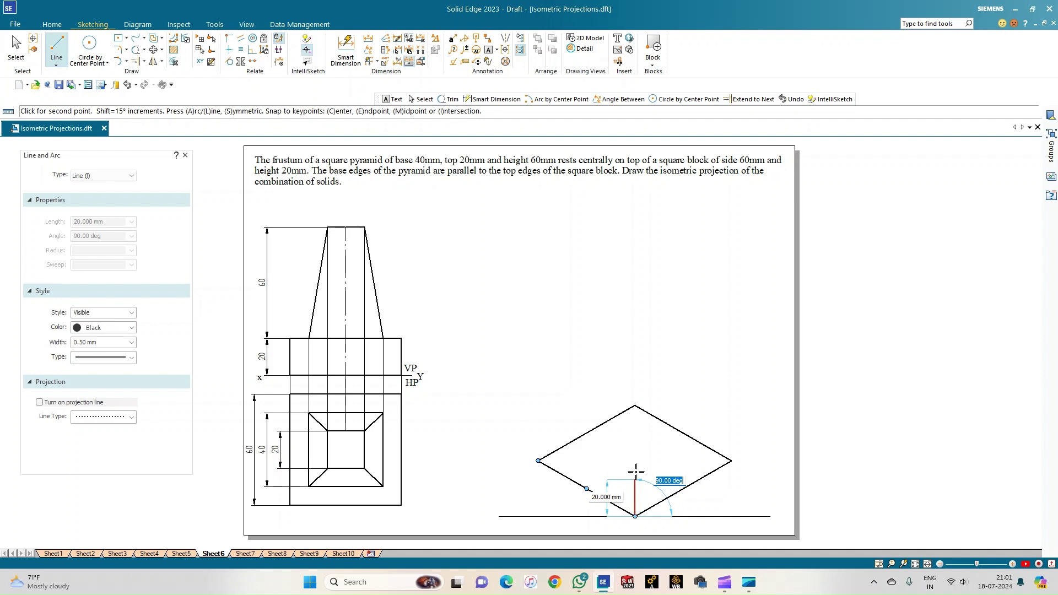
{"action": "left_click", "coordinate": [636, 472]}
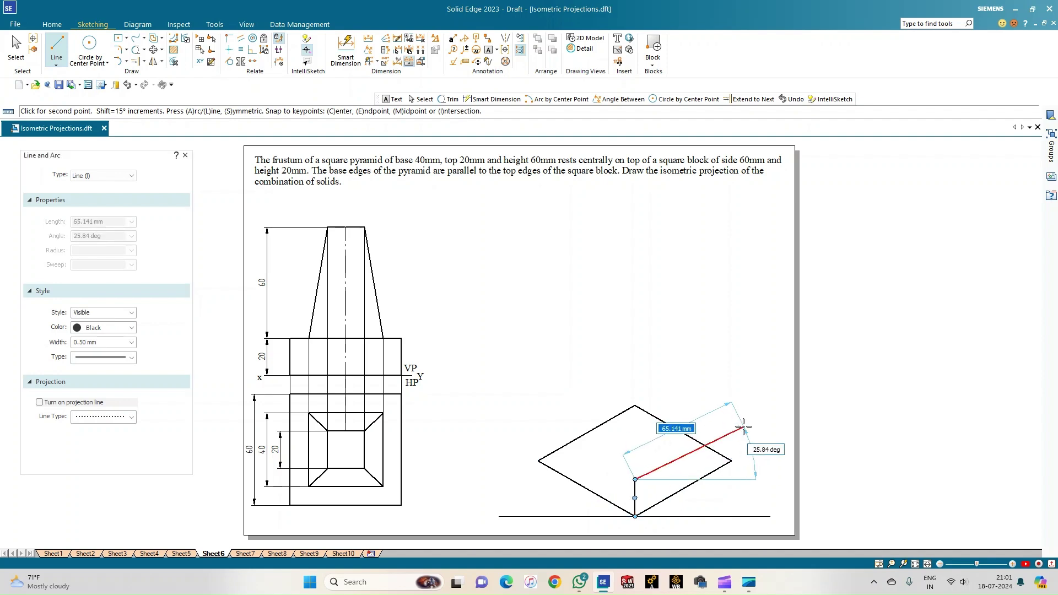
From the top of the 20 mm vertical edge, draw two connected 60 mm lines at 30° and 150° for the block's top face.
{"action": "type", "text": "60"}
{"action": "key", "text": "Tab"}
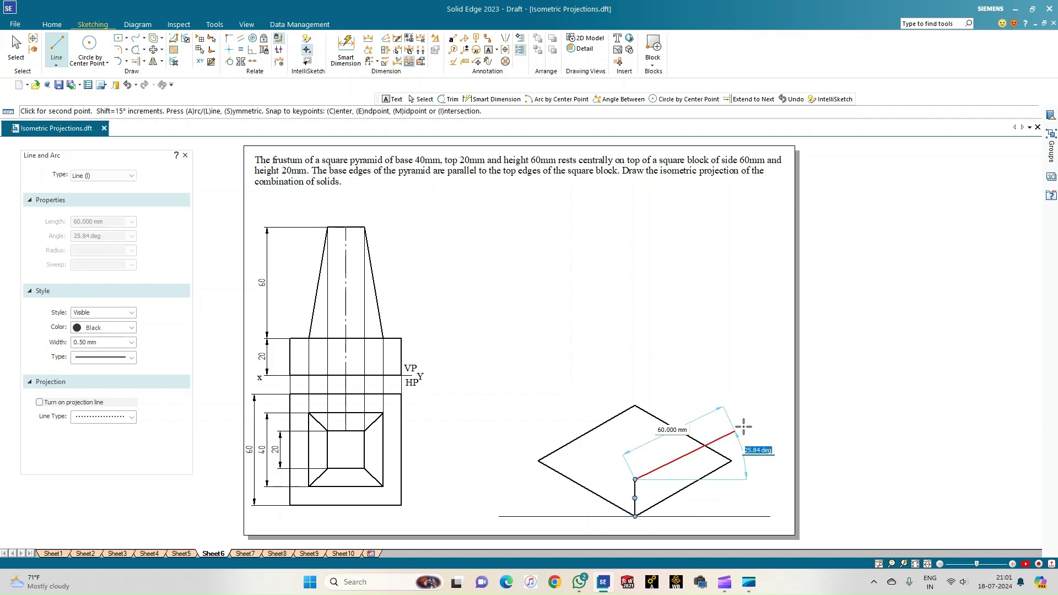
{"action": "type", "text": "30"}
{"action": "key", "text": "Return"}
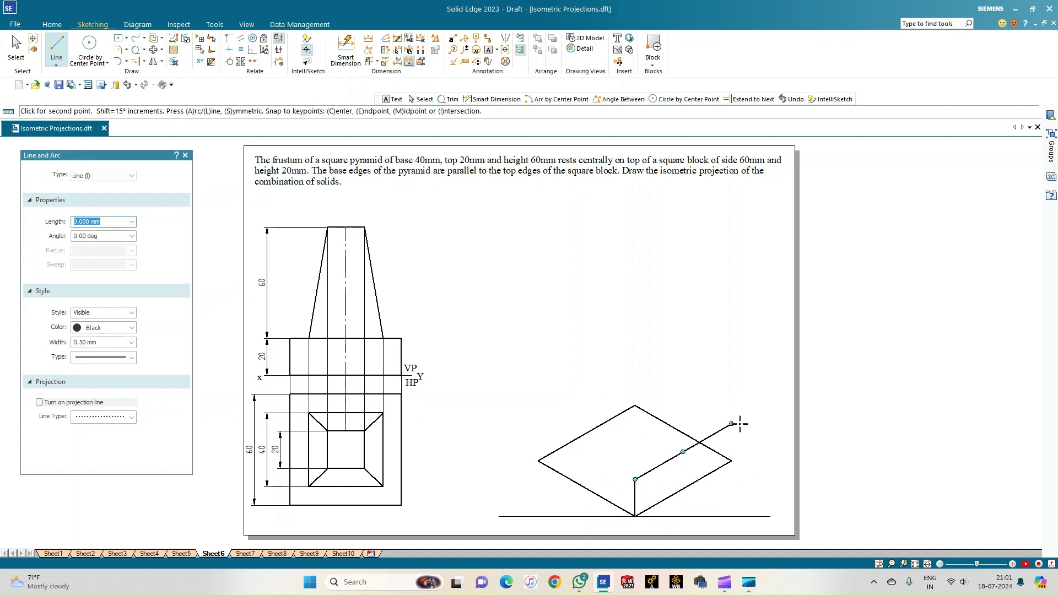
{"action": "type", "text": "6"}
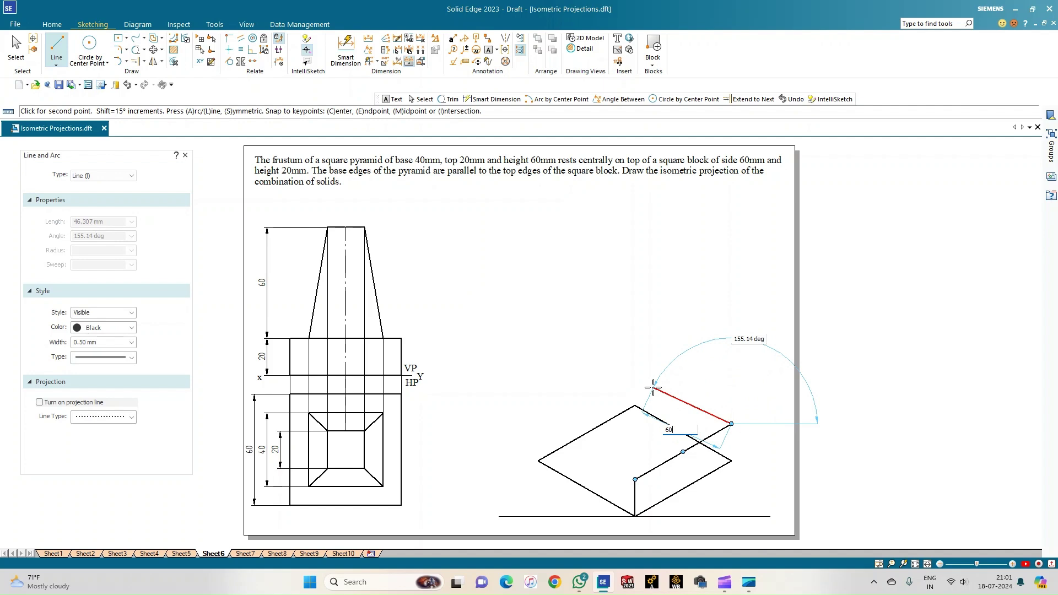
{"action": "type", "text": "0"}
{"action": "key", "text": "Tab"}
{"action": "type", "text": "15"}
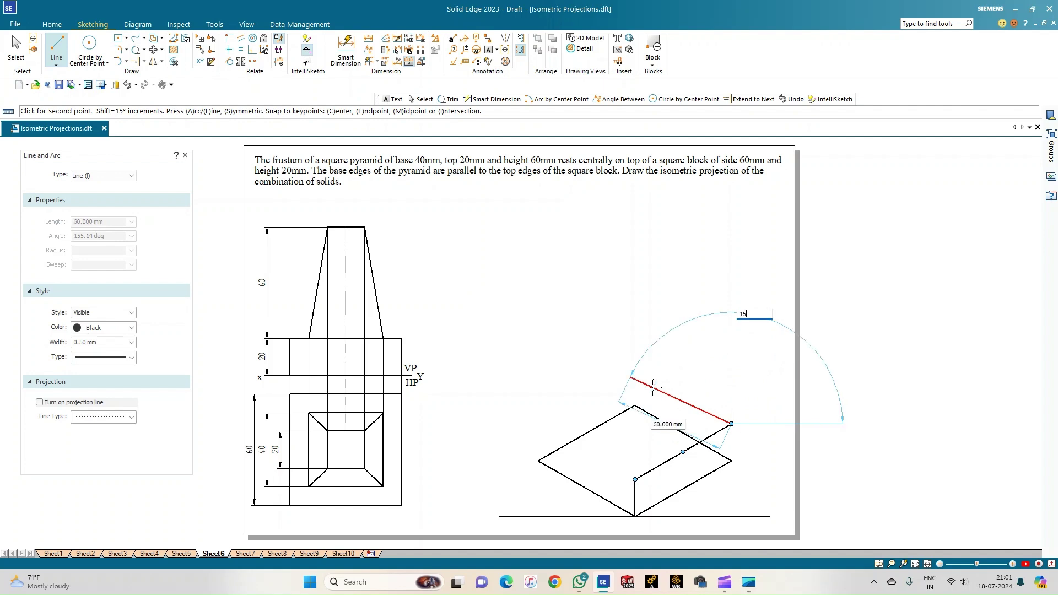
{"action": "key", "text": "Return"}
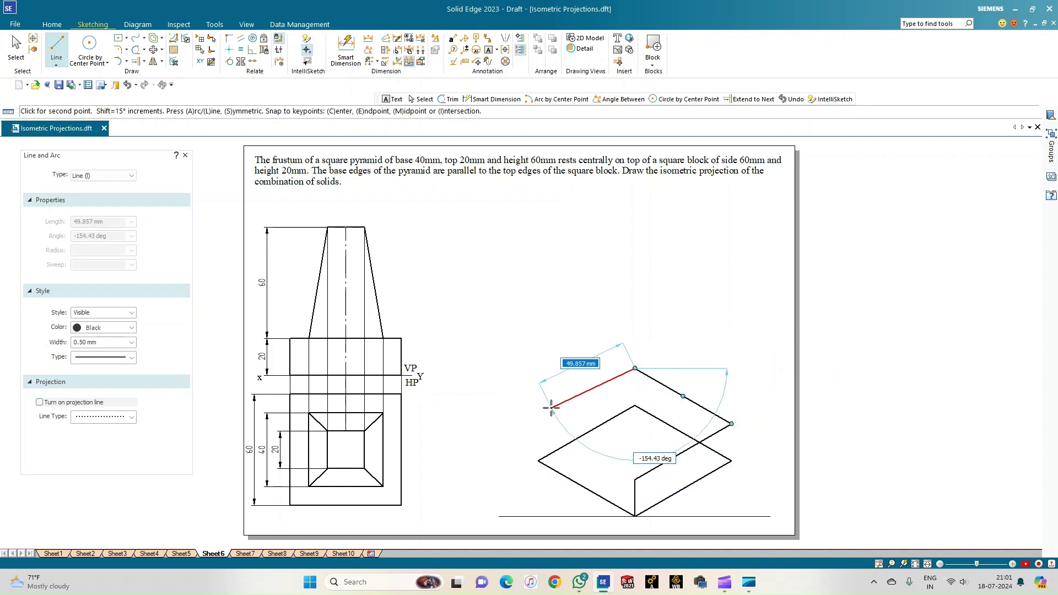
Draw a 60 mm line at -150° and close the block's top rhombus at the upper end of the front vertical edge.
{"action": "type", "text": "60"}
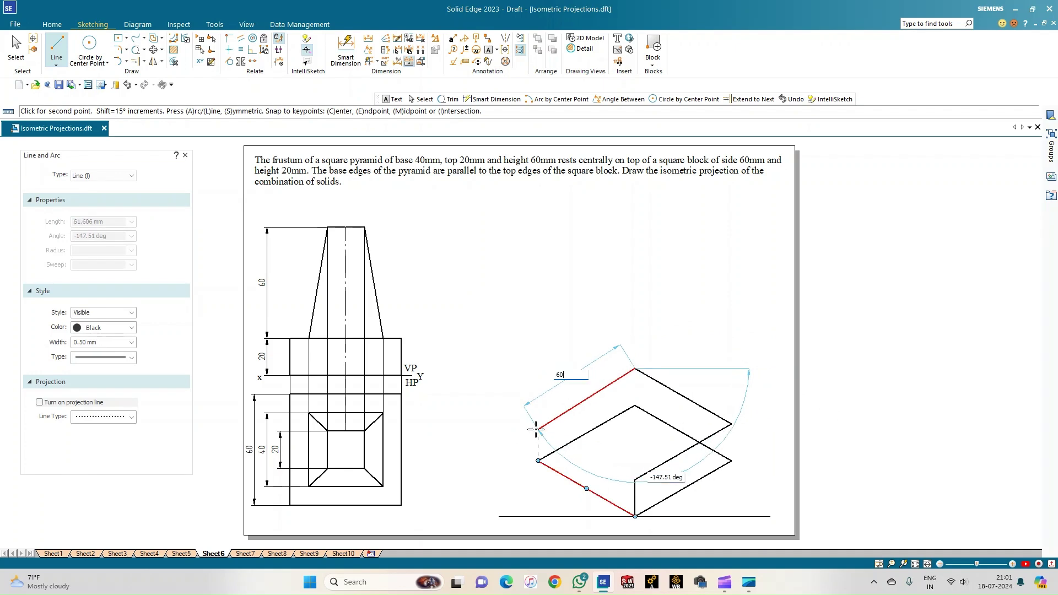
{"action": "key", "text": "Tab"}
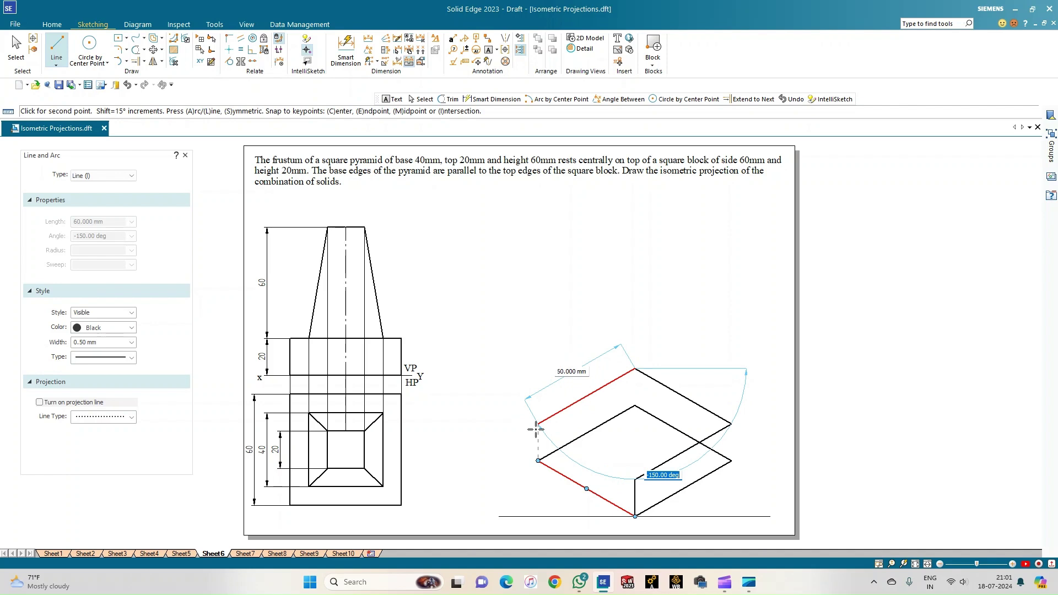
{"action": "key", "text": "Return"}
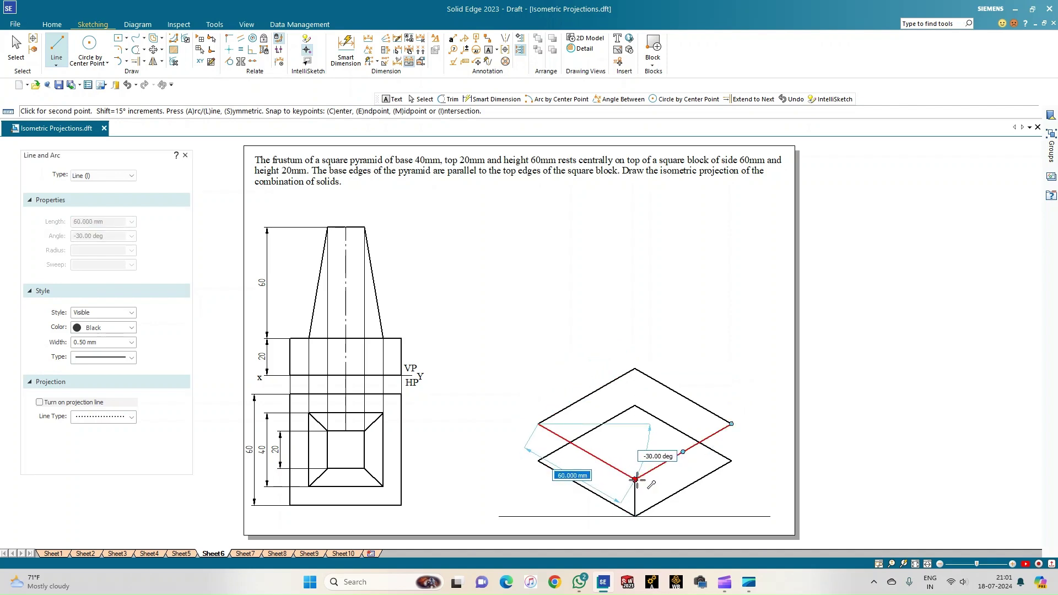
{"action": "left_click", "coordinate": [637, 479]}
{"action": "right_click", "coordinate": [541, 425]}
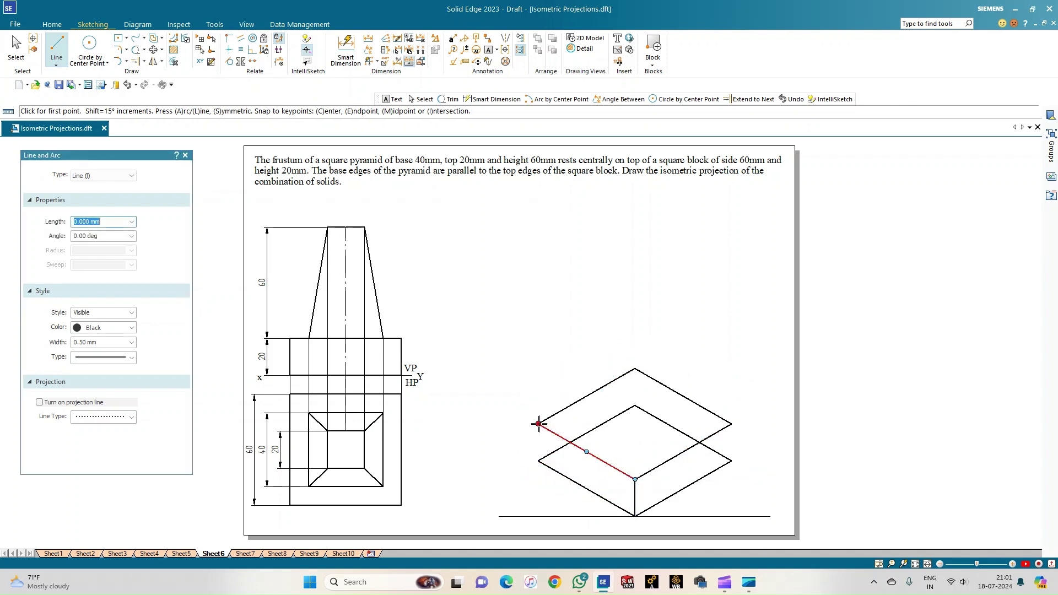
Draw the vertical edge joining the left corners of the block's top and bottom rhombuses.
{"action": "left_click", "coordinate": [539, 424]}
{"action": "right_click", "coordinate": [520, 449]}
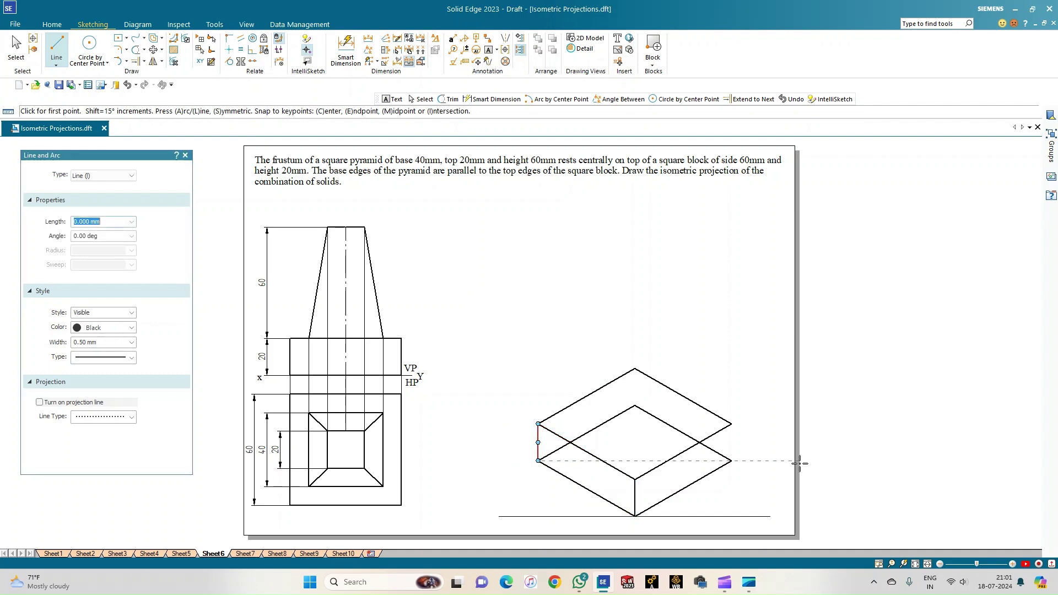
Finish the block's vertical edges by joining the right corners and the rear corners of its two rhombuses.
{"action": "left_click", "coordinate": [732, 460]}
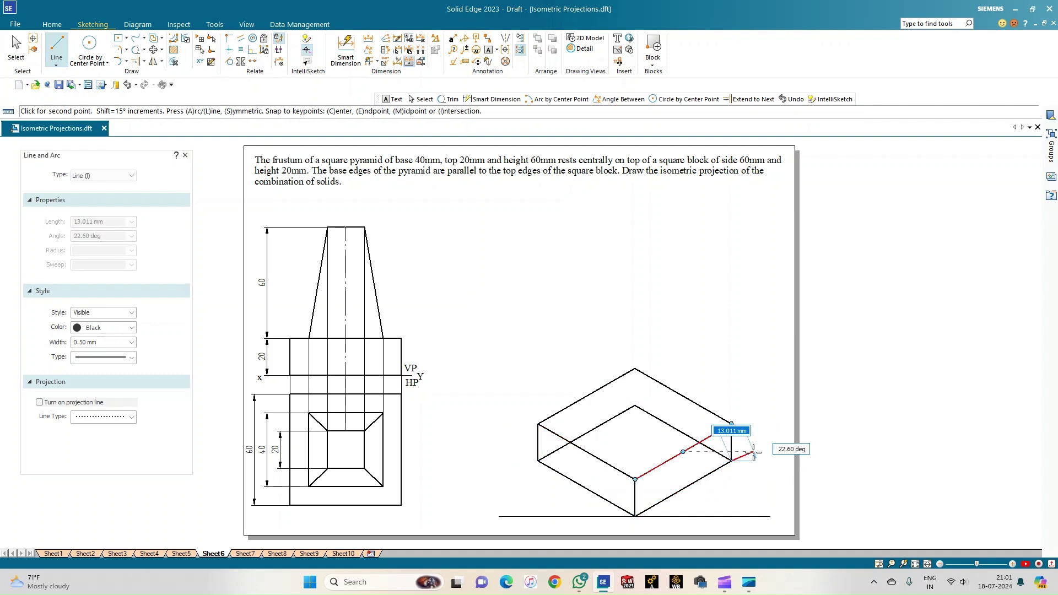
{"action": "right_click", "coordinate": [658, 390]}
{"action": "left_click", "coordinate": [635, 368]}
{"action": "left_click", "coordinate": [635, 405]}
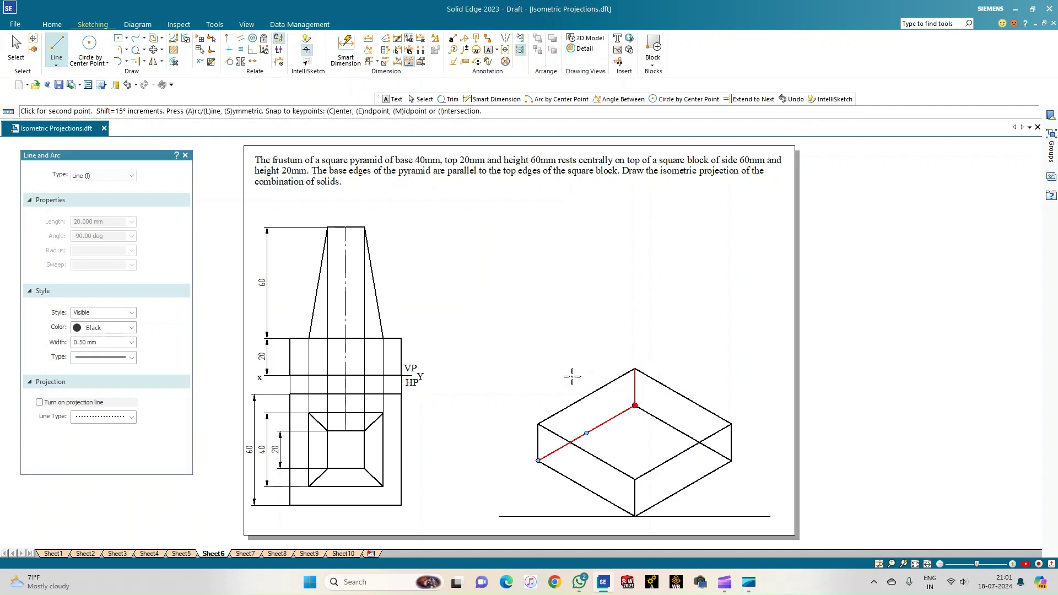
{"action": "right_click", "coordinate": [555, 369]}
{"action": "key", "text": "Escape"}
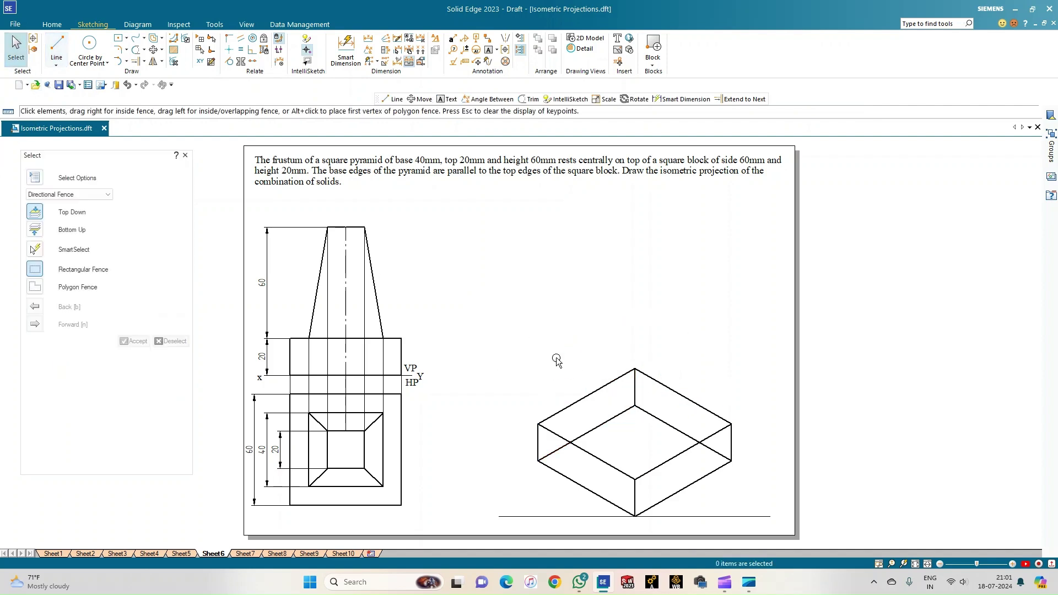
Reduce the line width of the three hidden block edges that meet at the rear bottom corner.
{"action": "left_click", "coordinate": [631, 393]}
{"action": "left_click", "coordinate": [618, 415], "text": "ctrl"}
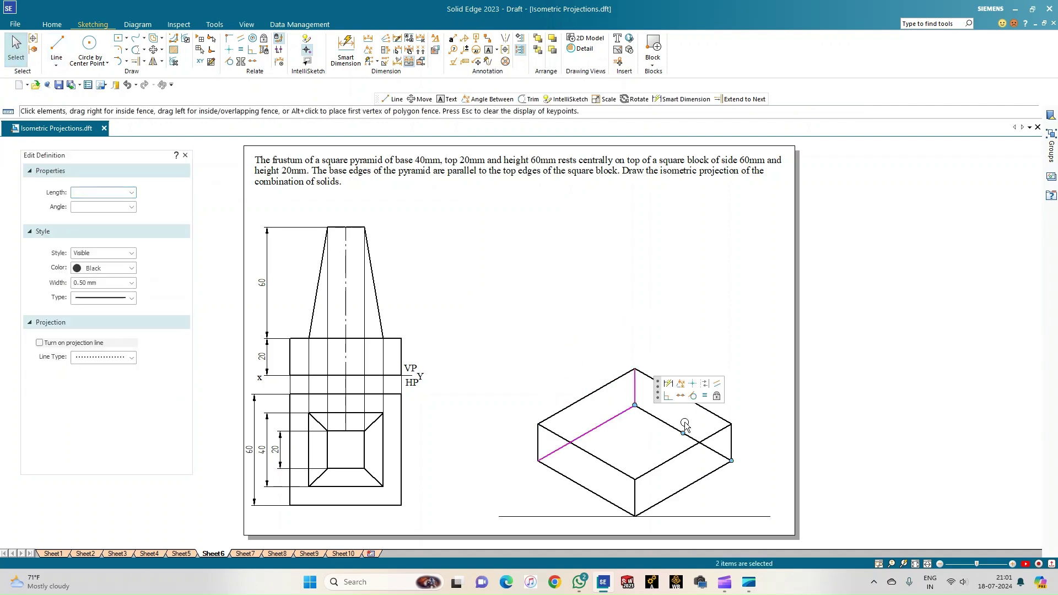
{"action": "left_click", "coordinate": [679, 429], "text": "ctrl"}
{"action": "left_click", "coordinate": [132, 283]}
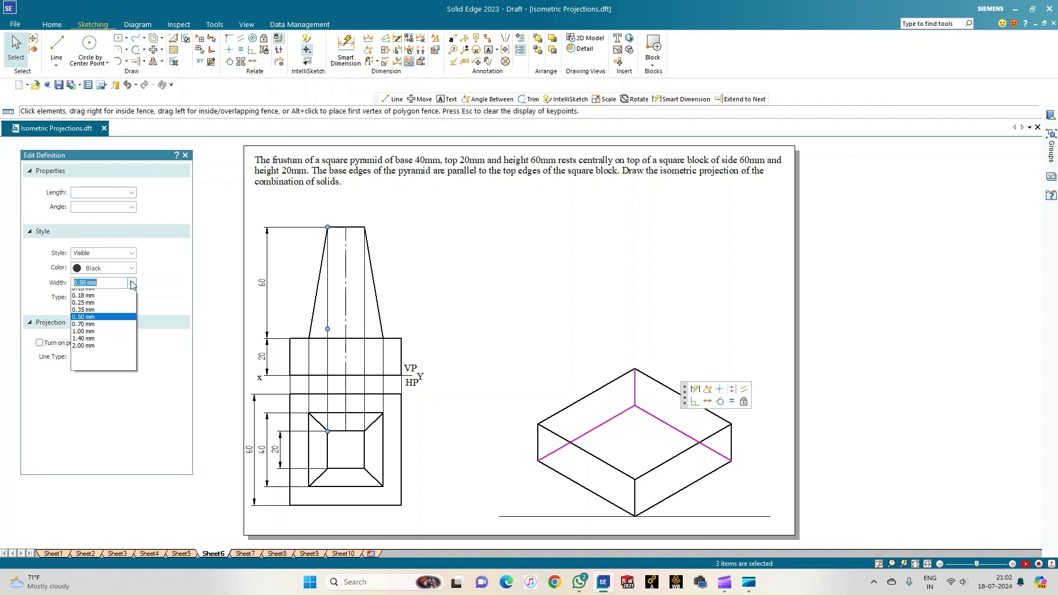
{"action": "left_click", "coordinate": [110, 299]}
{"action": "key", "text": "Escape"}
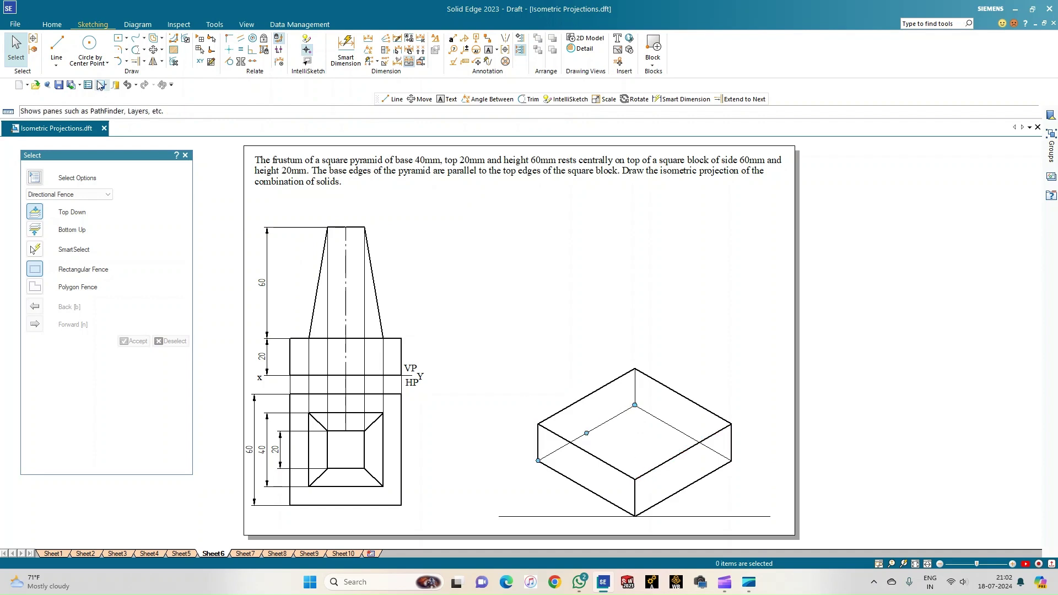
Draw both diagonals of the block's top face with a line width of 0.13 mm.
{"action": "left_click", "coordinate": [56, 45]}
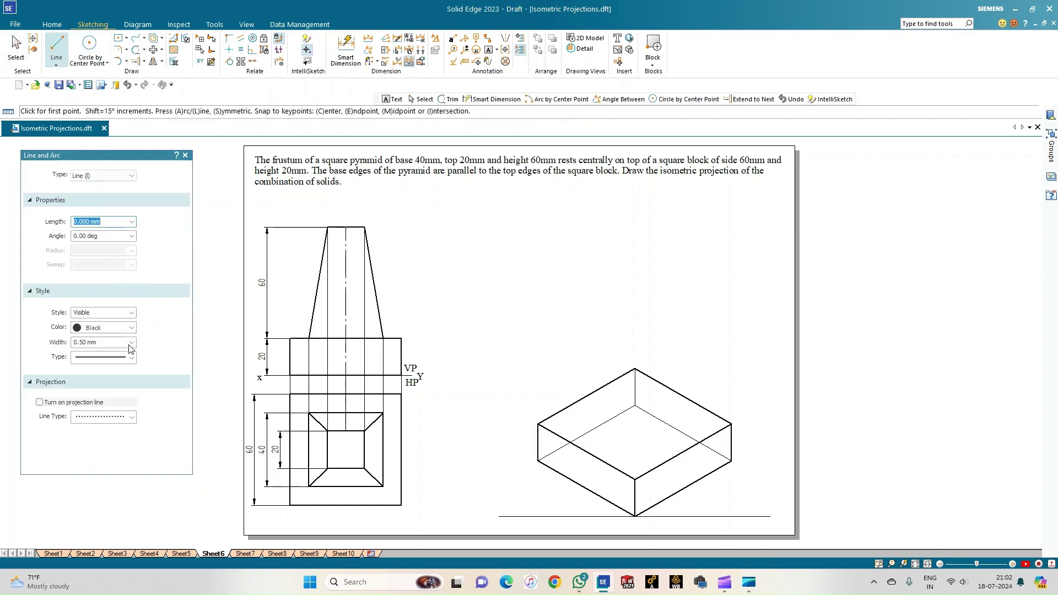
{"action": "left_click", "coordinate": [131, 343]}
{"action": "left_click", "coordinate": [91, 351]}
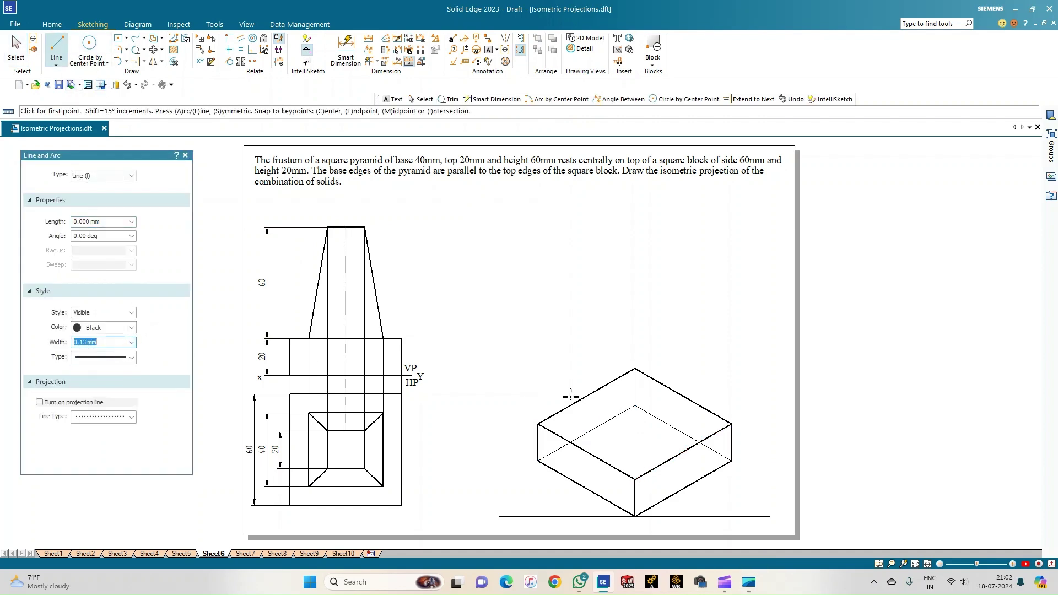
{"action": "left_click", "coordinate": [538, 424]}
{"action": "left_click", "coordinate": [731, 424]}
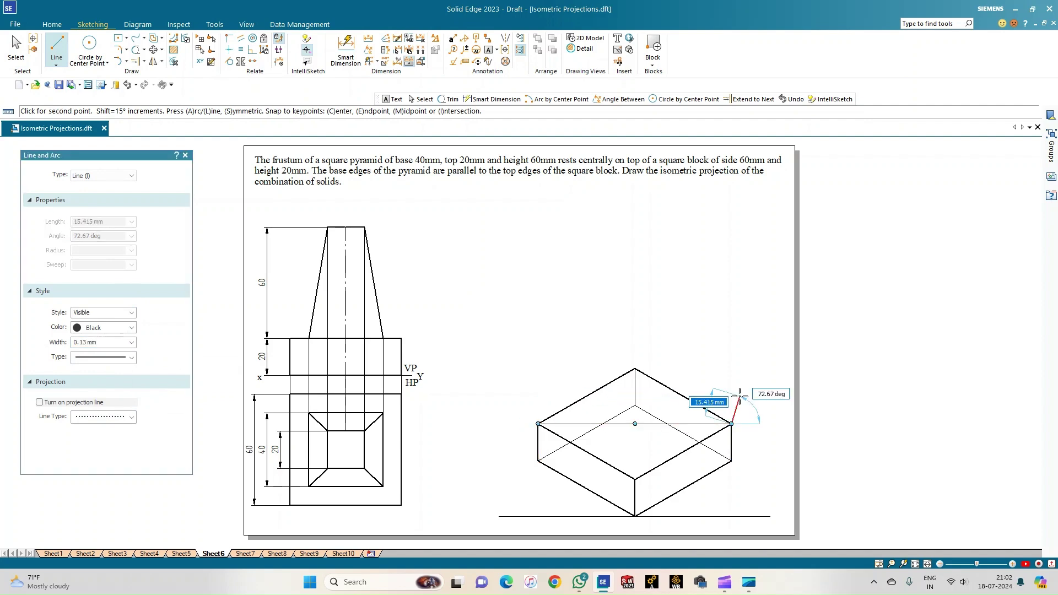
{"action": "left_click", "coordinate": [636, 370]}
{"action": "left_click", "coordinate": [636, 479]}
{"action": "right_click", "coordinate": [524, 347]}
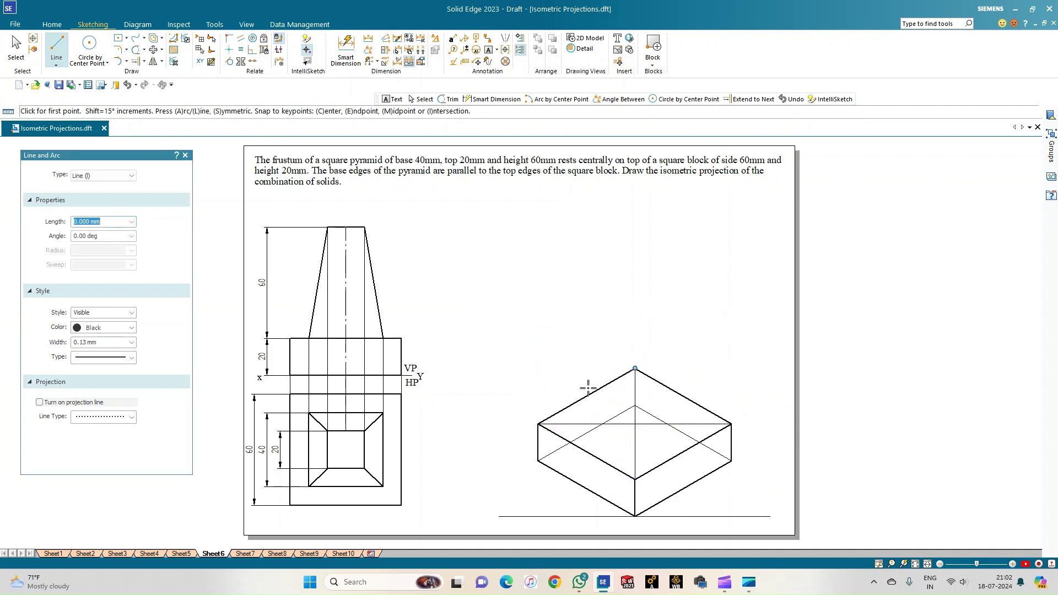
Draw a 60 mm vertical axis line at 90° upward from the intersection of the top face's diagonals.
{"action": "left_click", "coordinate": [635, 424]}
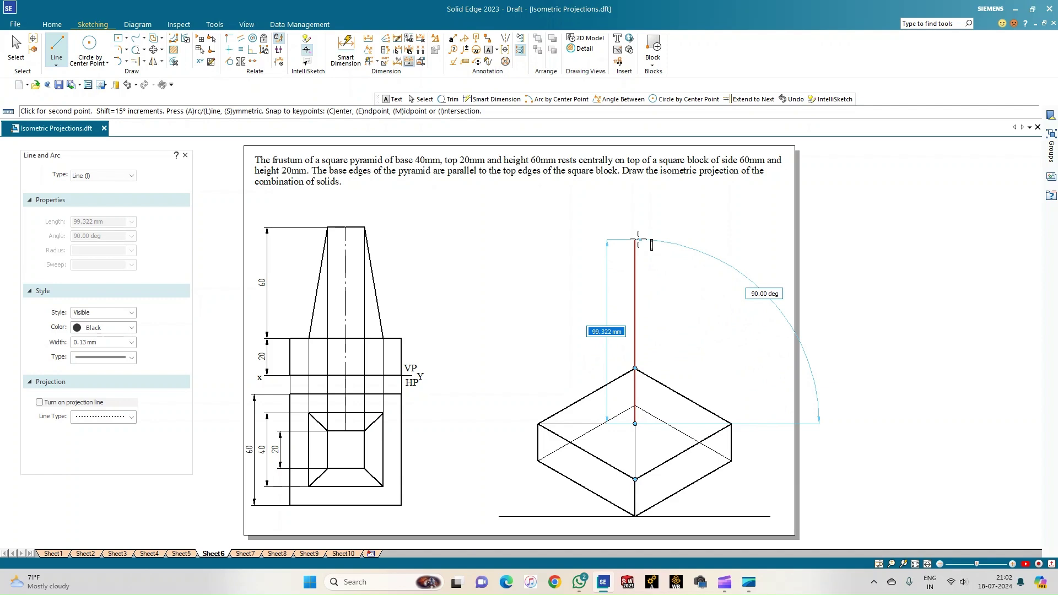
{"action": "type", "text": "60"}
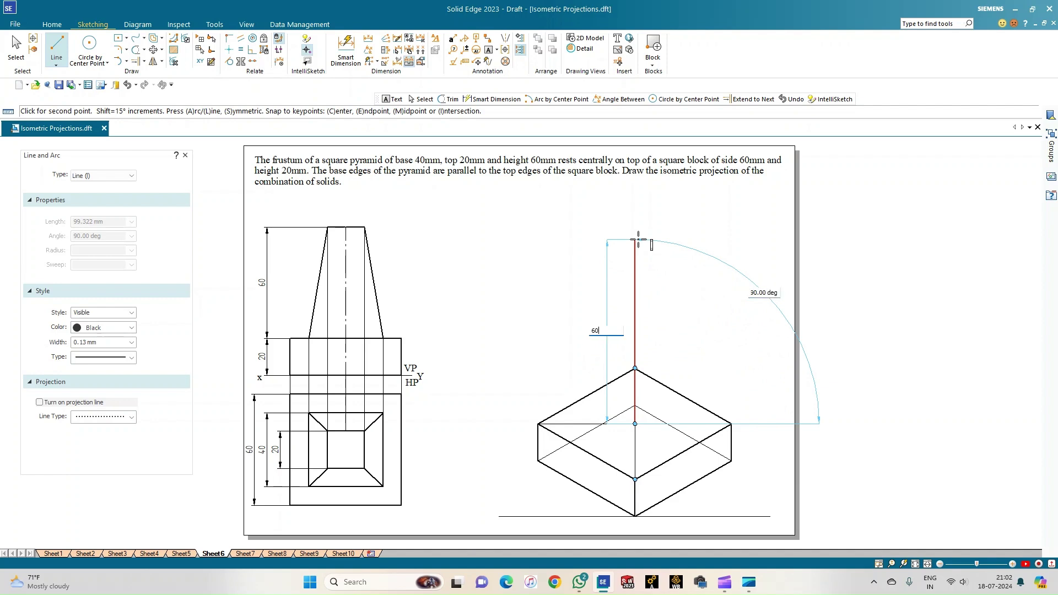
{"action": "key", "text": "Tab"}
{"action": "key", "text": "Return"}
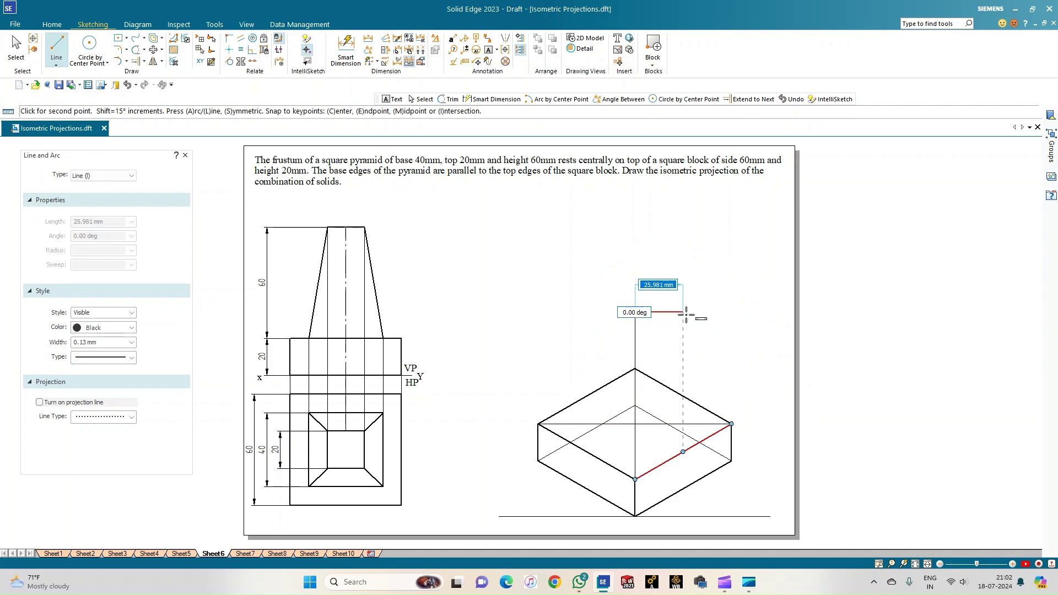
{"action": "right_click", "coordinate": [640, 386]}
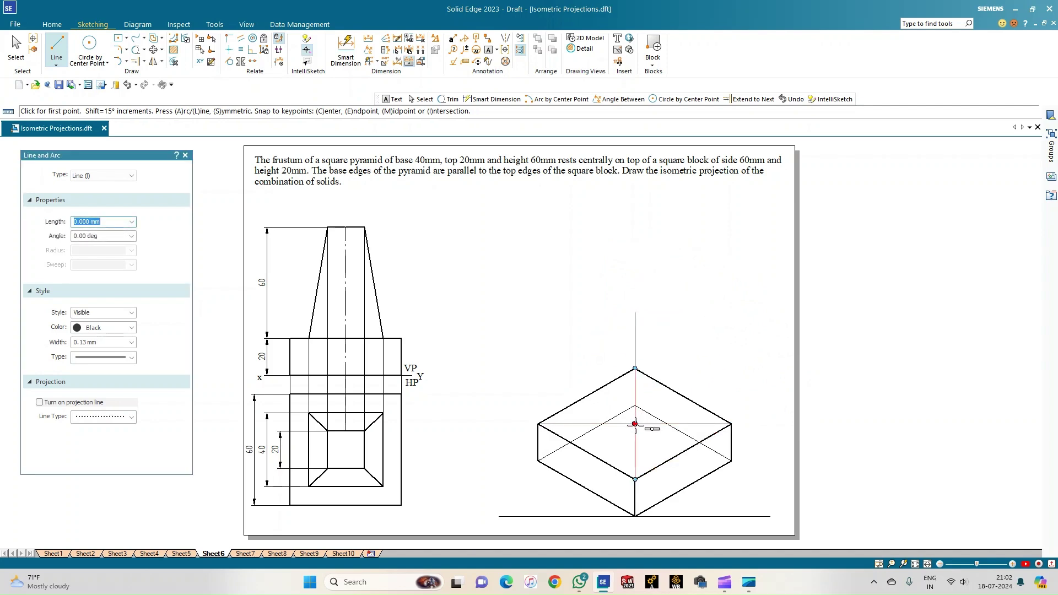
Draw a 20 mm line at -90° from the centre of the block's top face to locate the frustum base's front corner.
{"action": "left_click", "coordinate": [635, 424]}
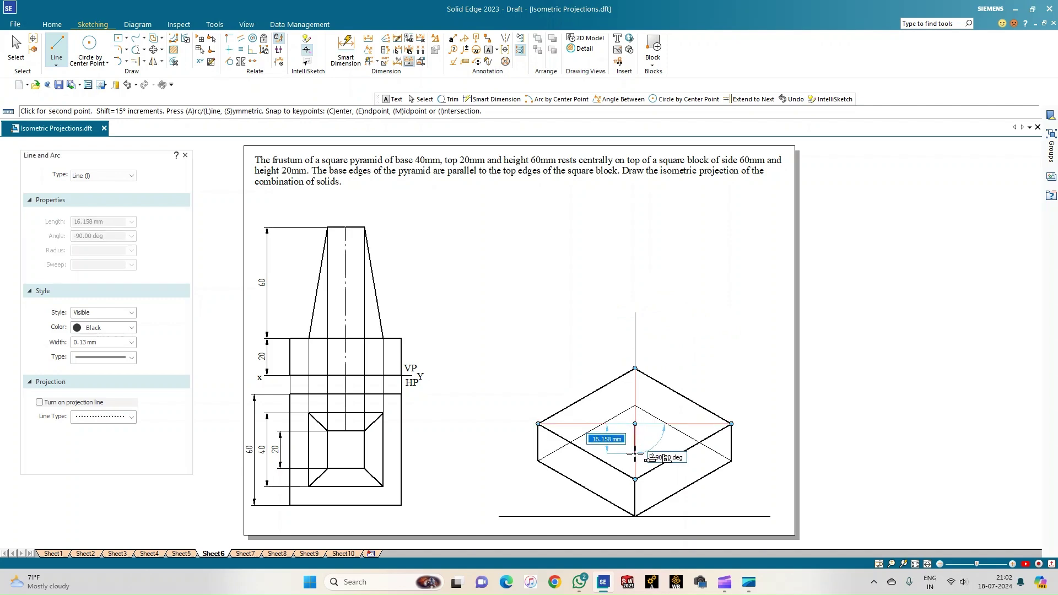
{"action": "type", "text": "20"}
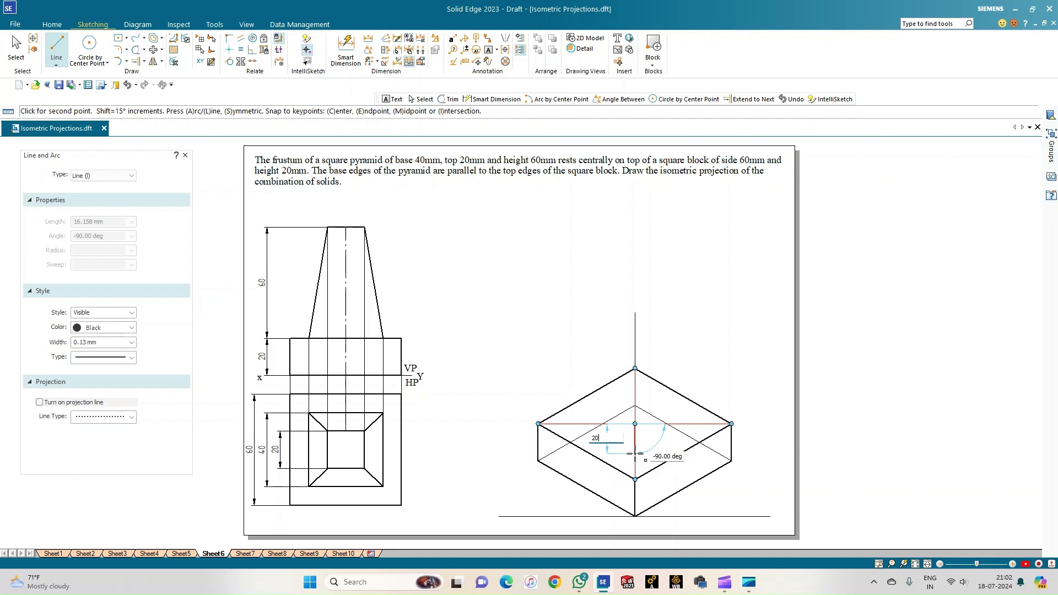
{"action": "key", "text": "Tab"}
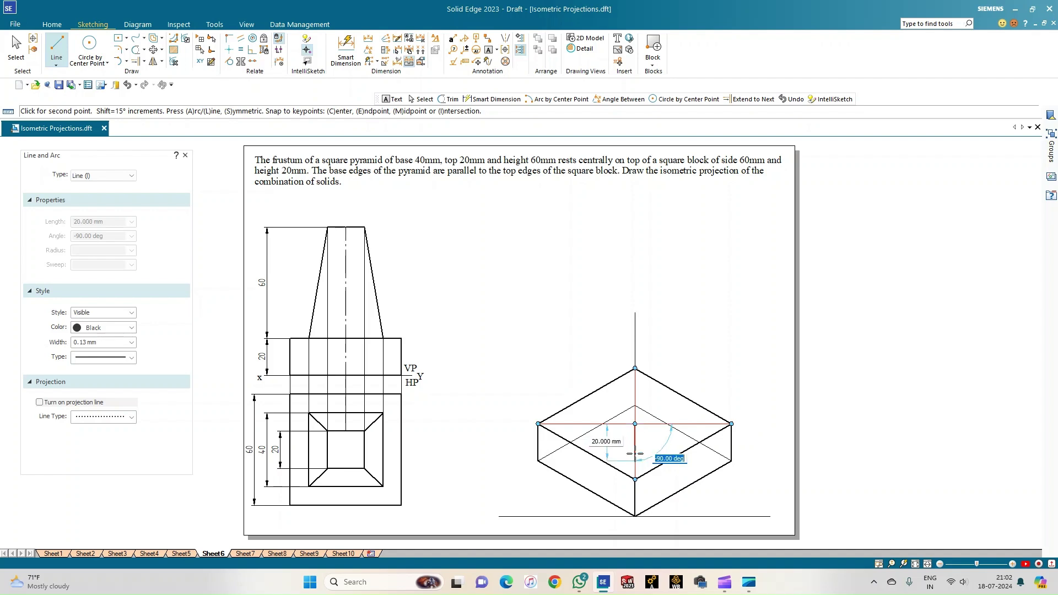
{"action": "key", "text": "Return"}
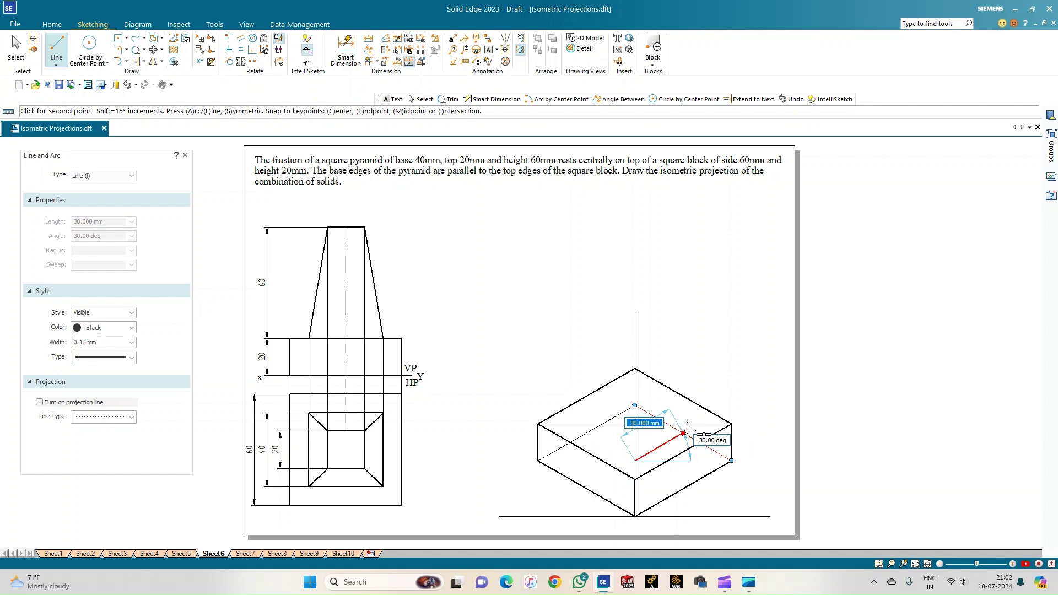
From the end of the 20 mm line, draw two connected 40 mm lines at 30° and 150° for the frustum's base.
{"action": "type", "text": "40"}
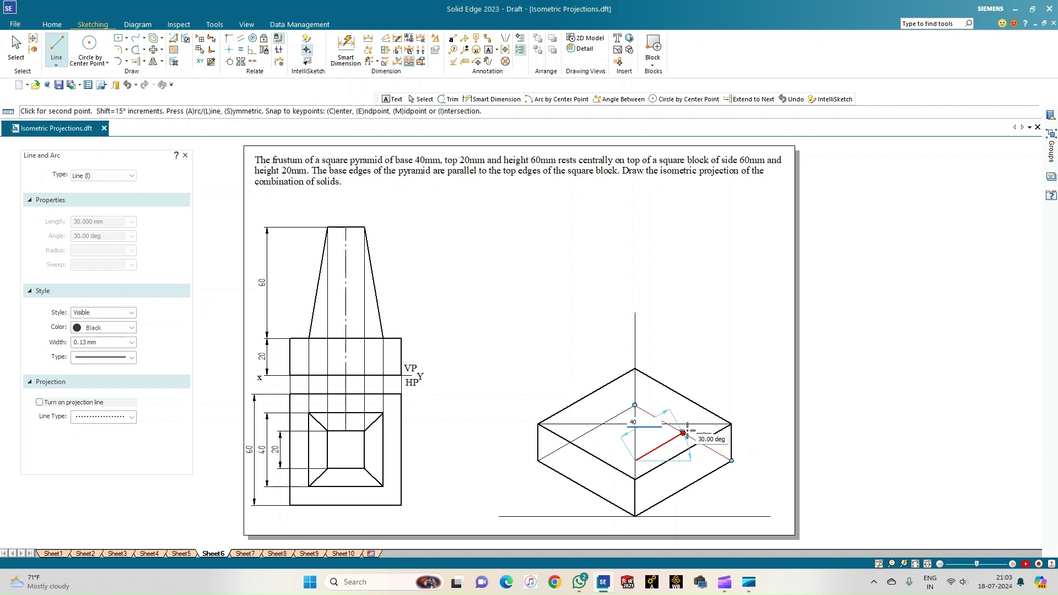
{"action": "key", "text": "Tab"}
{"action": "type", "text": "30"}
{"action": "key", "text": "Return"}
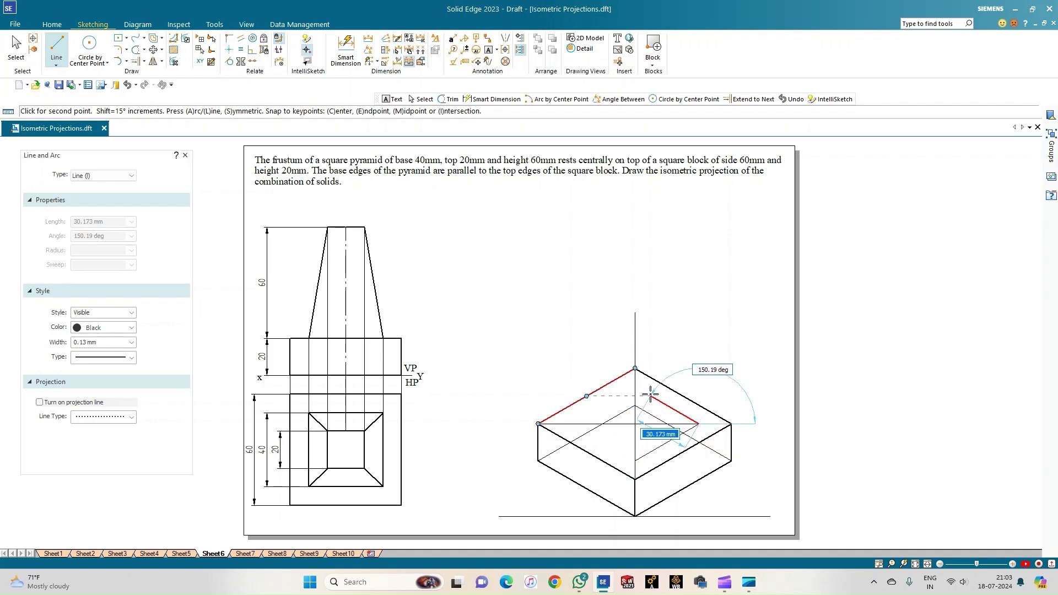
{"action": "type", "text": "40"}
{"action": "key", "text": "Tab"}
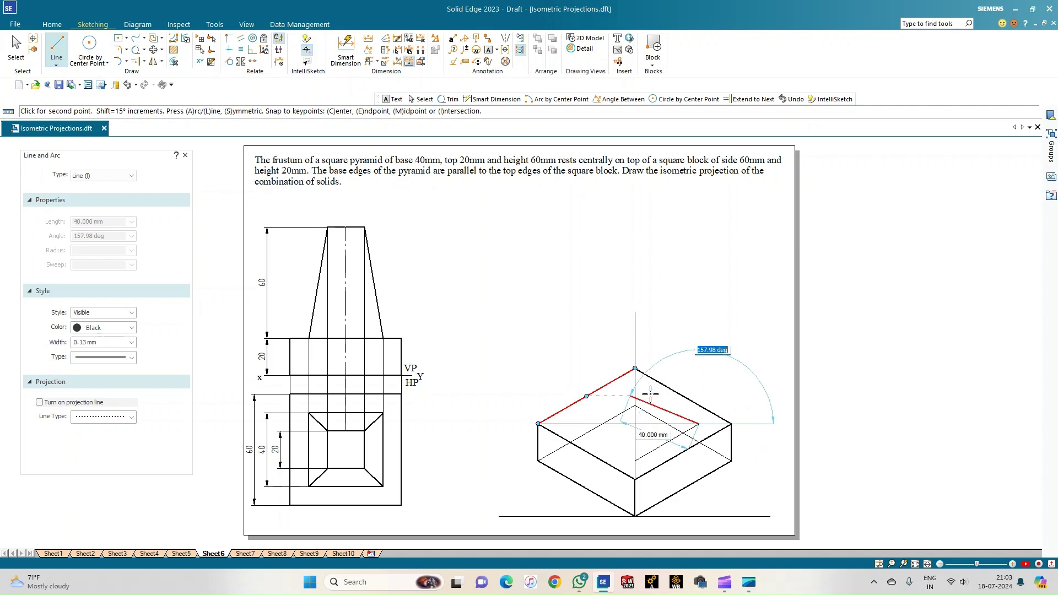
{"action": "type", "text": "150"}
{"action": "key", "text": "Return"}
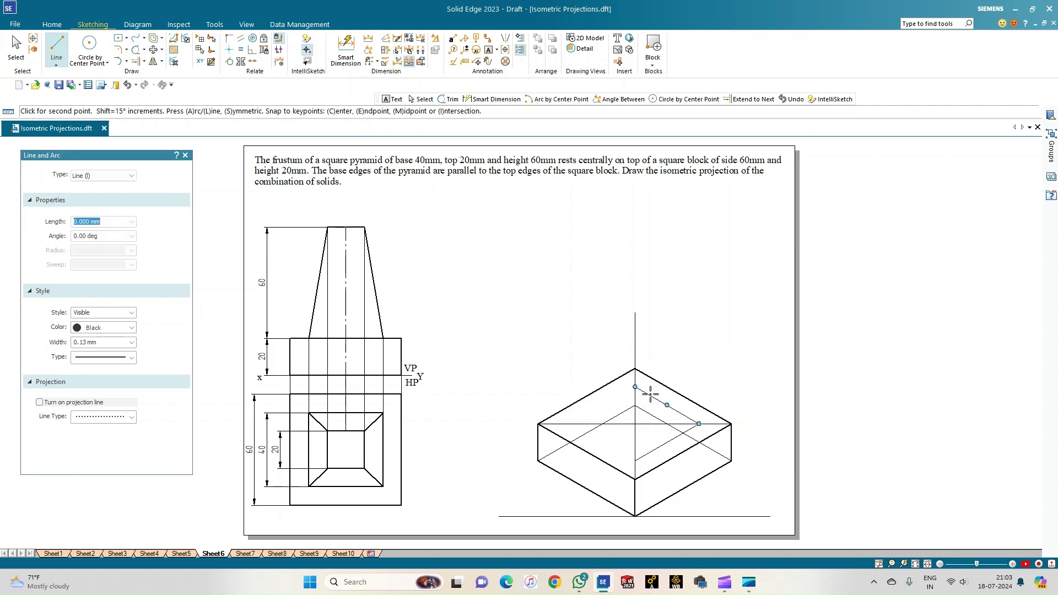
Draw a 40 mm line at -150° and close the frustum's base rhombus at its front corner.
{"action": "left_click", "coordinate": [635, 405]}
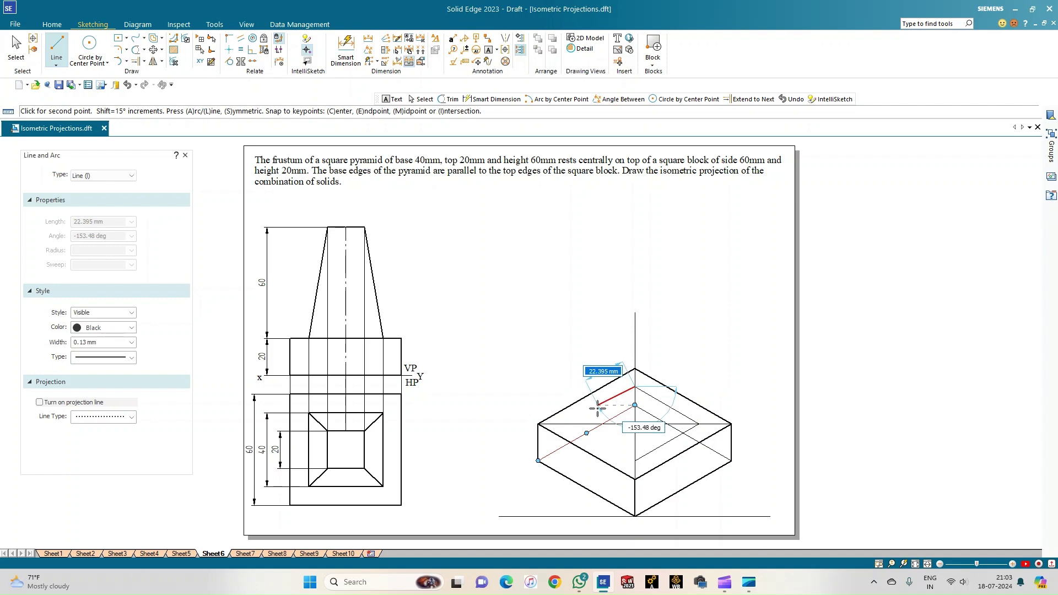
{"action": "type", "text": "40"}
{"action": "key", "text": "Tab"}
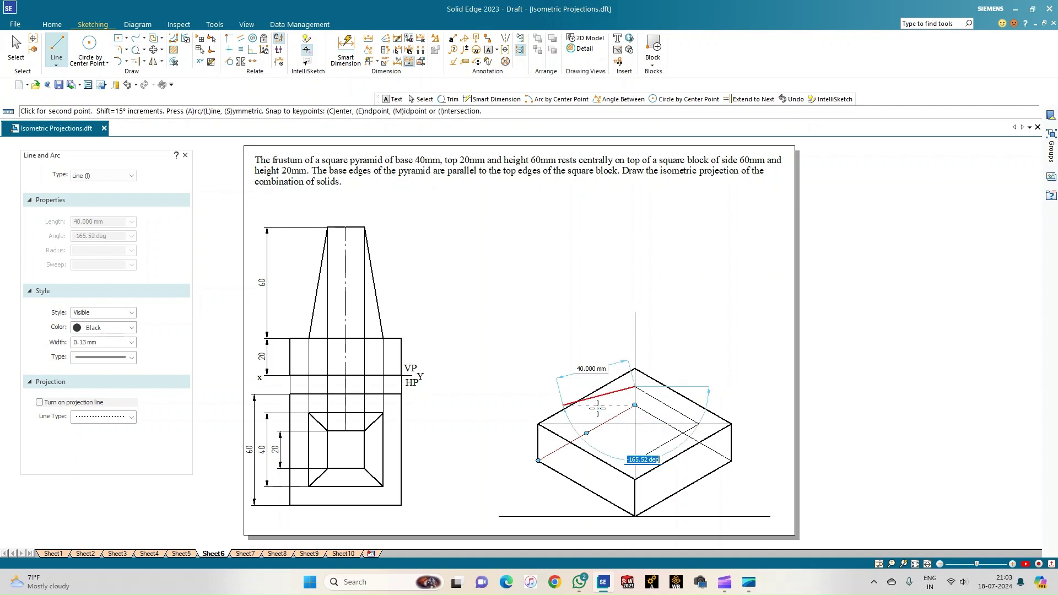
{"action": "key", "text": "BackSpace"}
{"action": "type", "text": "-30"}
{"action": "key", "text": "Return"}
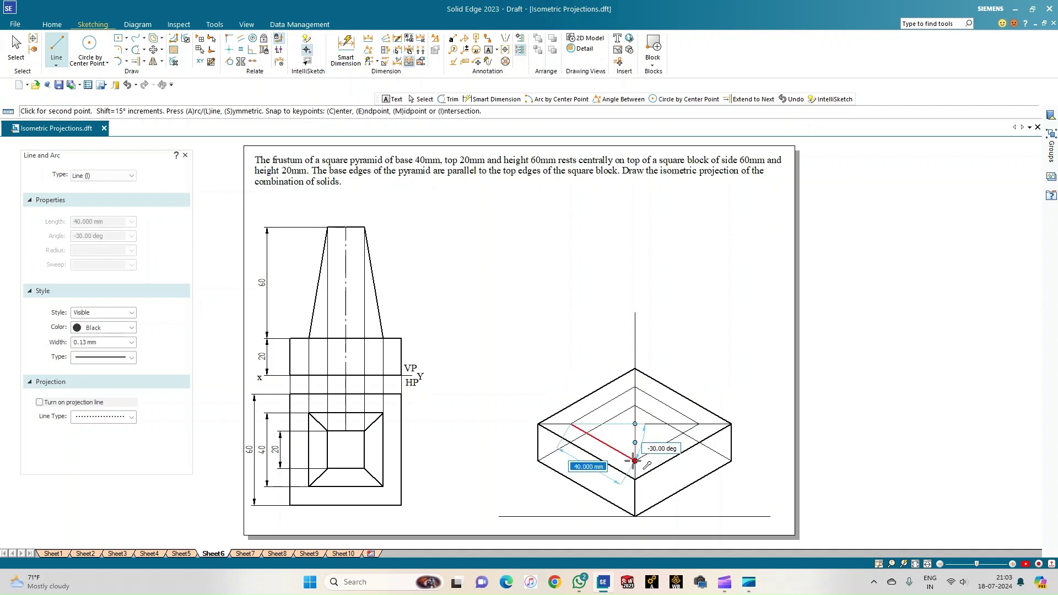
{"action": "left_click", "coordinate": [567, 345]}
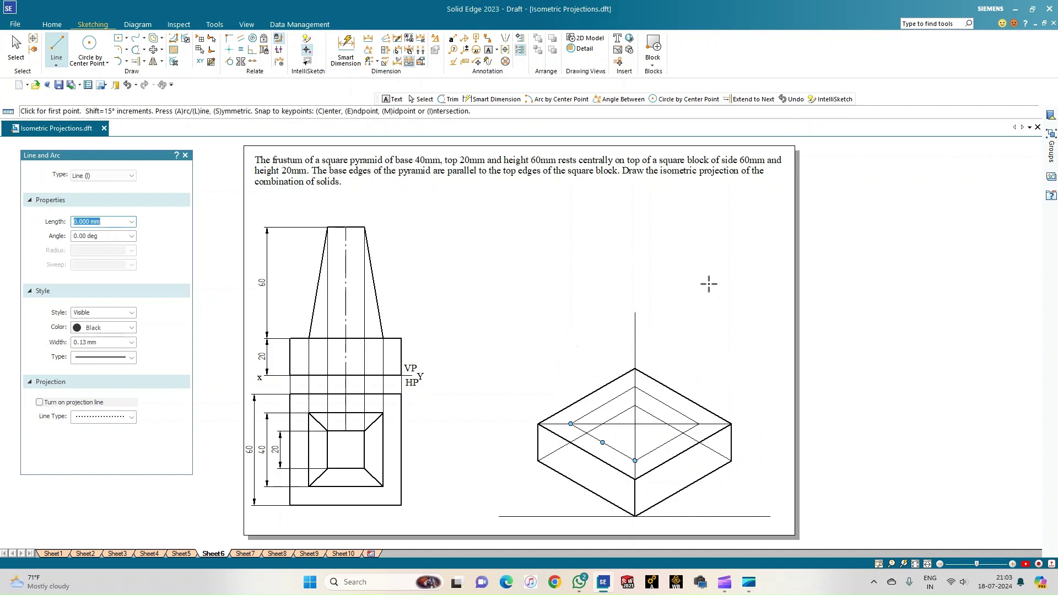
Draw a 10 mm line at -30° from the upper end of the 60 mm axis.
{"action": "left_click", "coordinate": [635, 313]}
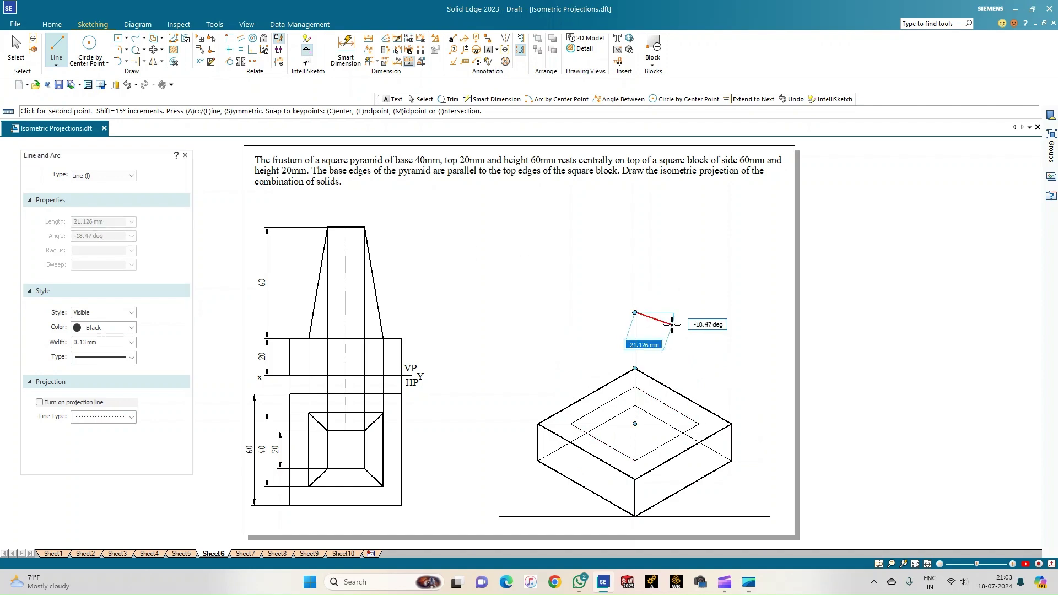
{"action": "type", "text": "10"}
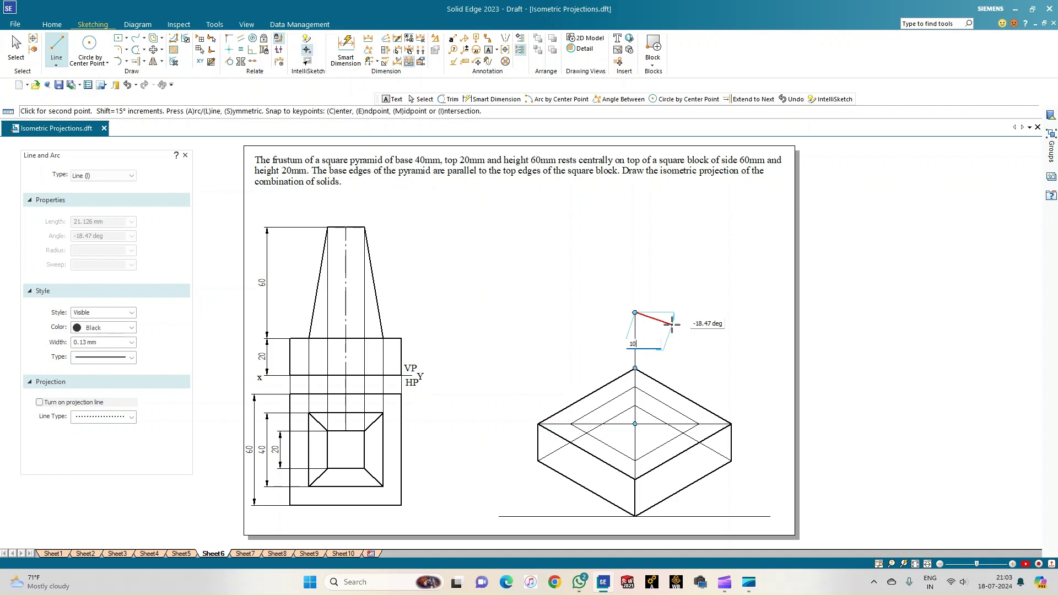
{"action": "key", "text": "Tab"}
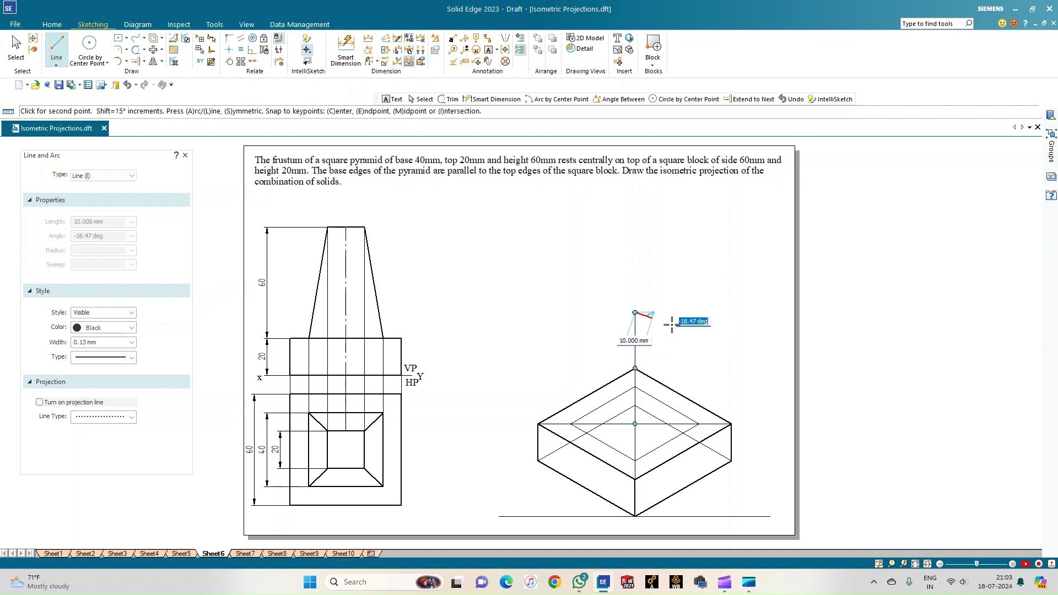
{"action": "key", "text": "BackSpace"}
{"action": "type", "text": "-30"}
{"action": "key", "text": "Return"}
{"action": "left_click", "coordinate": [673, 324]}
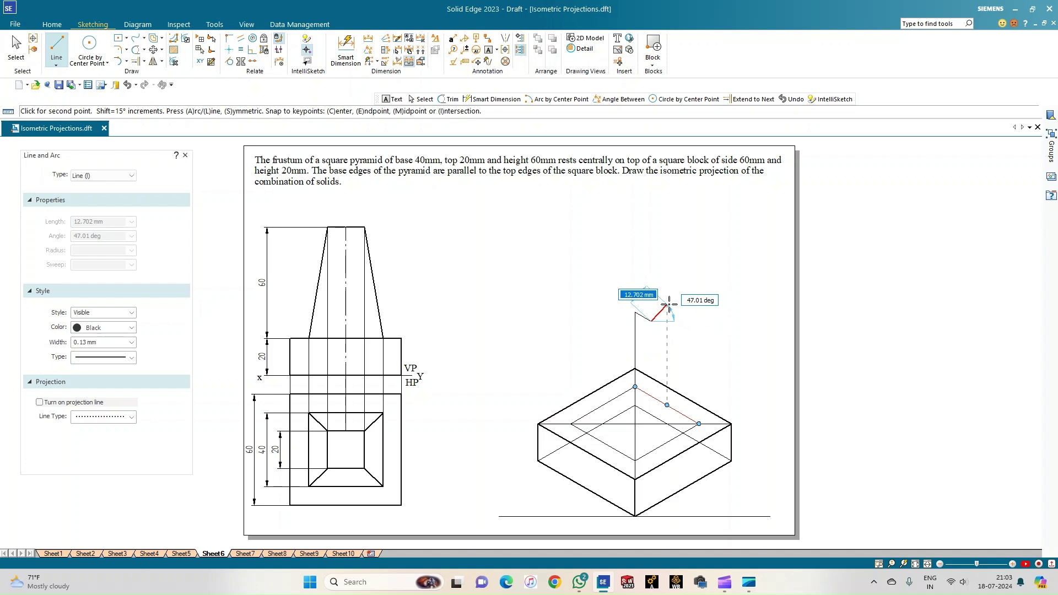
Continue from the end of the -30° line with a 10 mm line at 30° to reach the frustum top's right corner.
{"action": "type", "text": "1"}
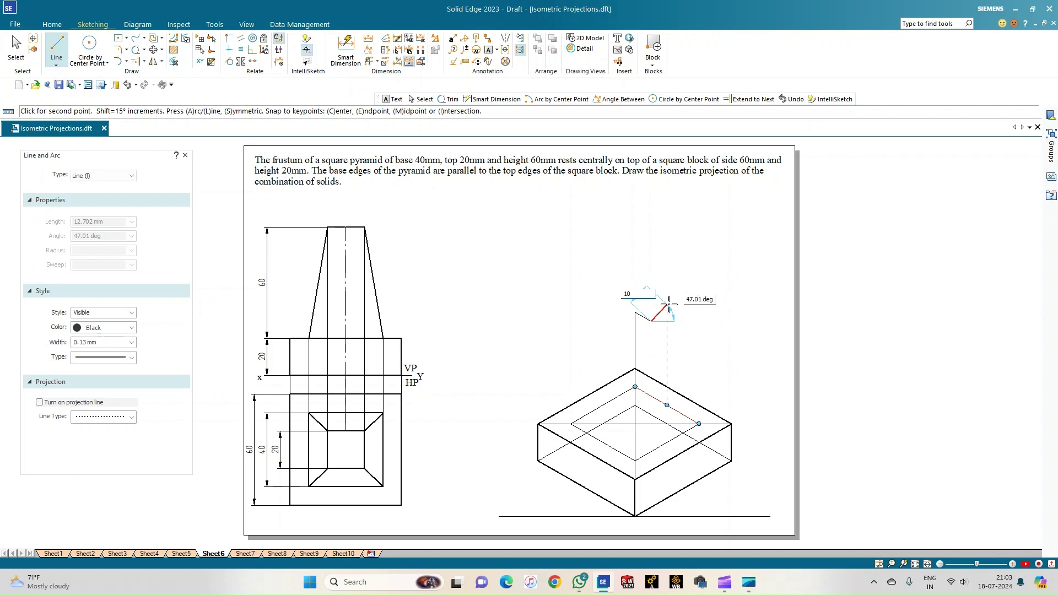
{"action": "type", "text": "0"}
{"action": "key", "text": "Tab"}
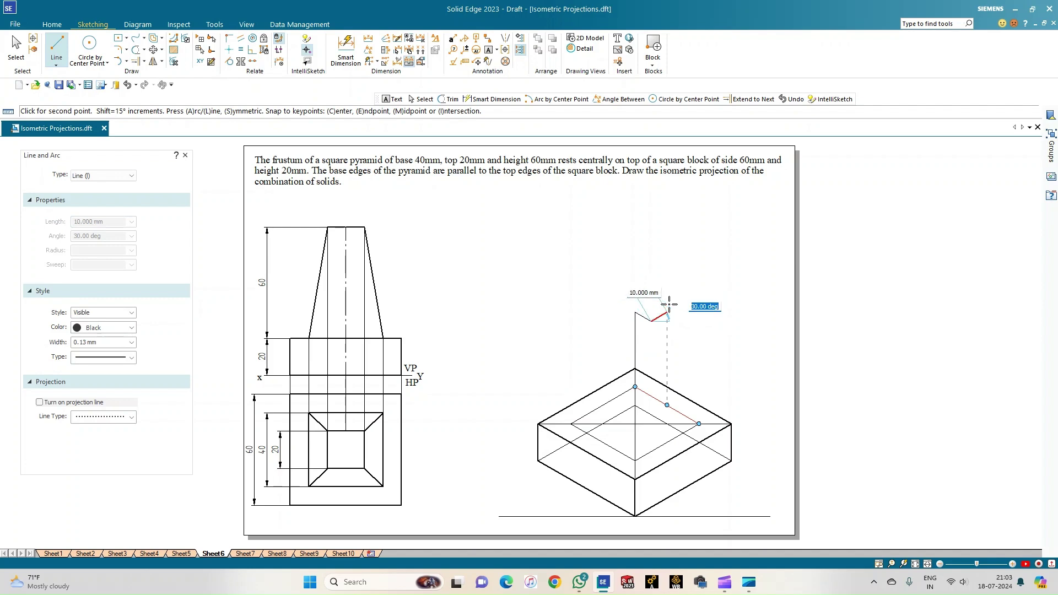
{"action": "type", "text": "30"}
{"action": "key", "text": "Return"}
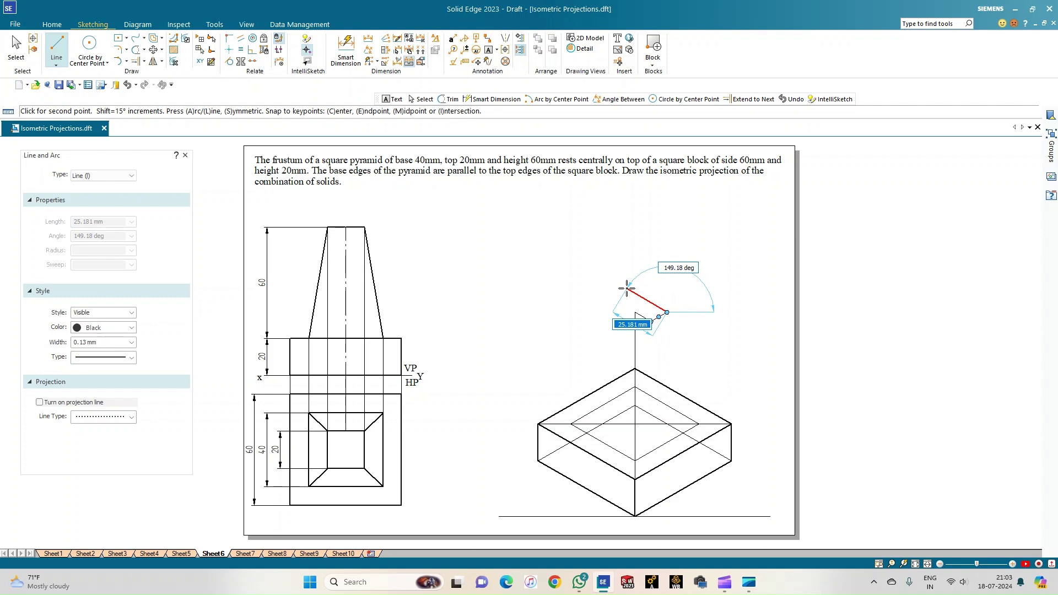
Draw a 20 mm line at 150° from the frustum top's right corner as its rear right edge.
{"action": "type", "text": "20"}
{"action": "key", "text": "Tab"}
{"action": "type", "text": "1"}
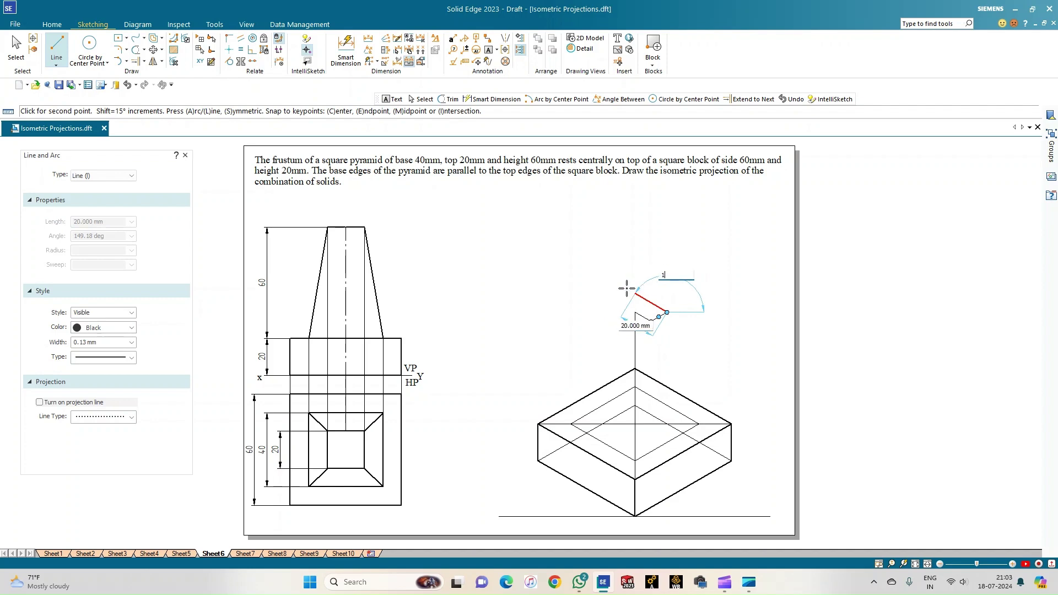
{"action": "type", "text": "50"}
{"action": "key", "text": "Return"}
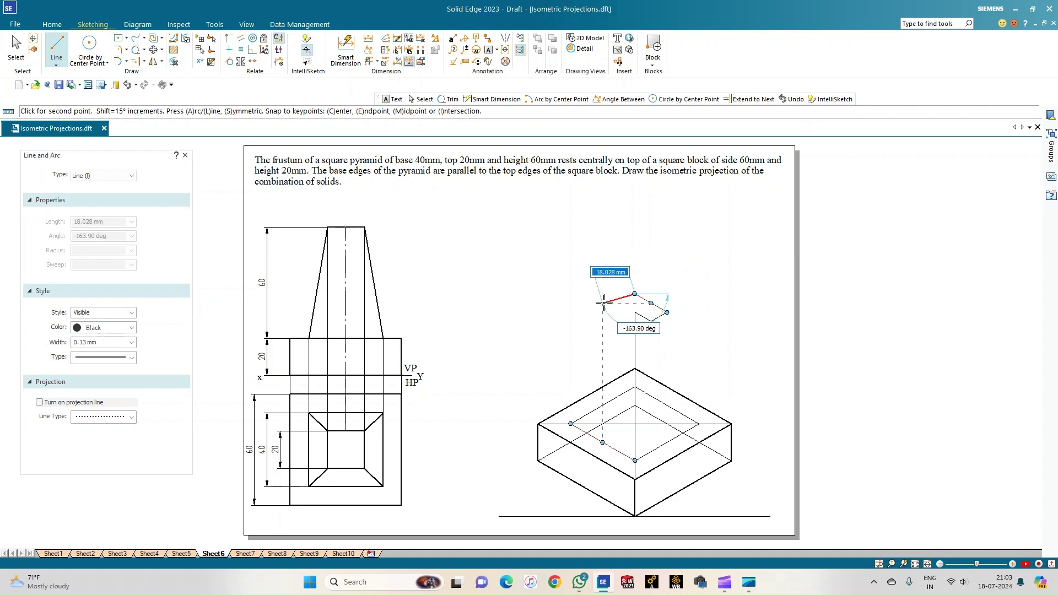
Draw a 20 mm line at -150° from the frustum top's rear corner as its rear left edge.
{"action": "type", "text": "2"}
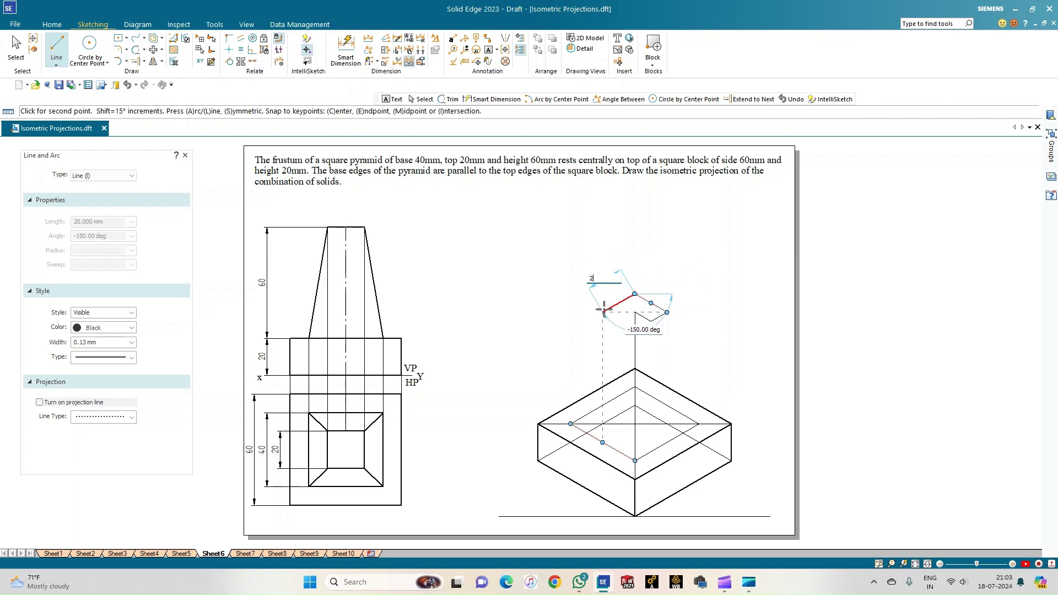
{"action": "type", "text": "0"}
{"action": "key", "text": "Tab"}
{"action": "type", "text": "-1"}
{"action": "key", "text": "Return"}
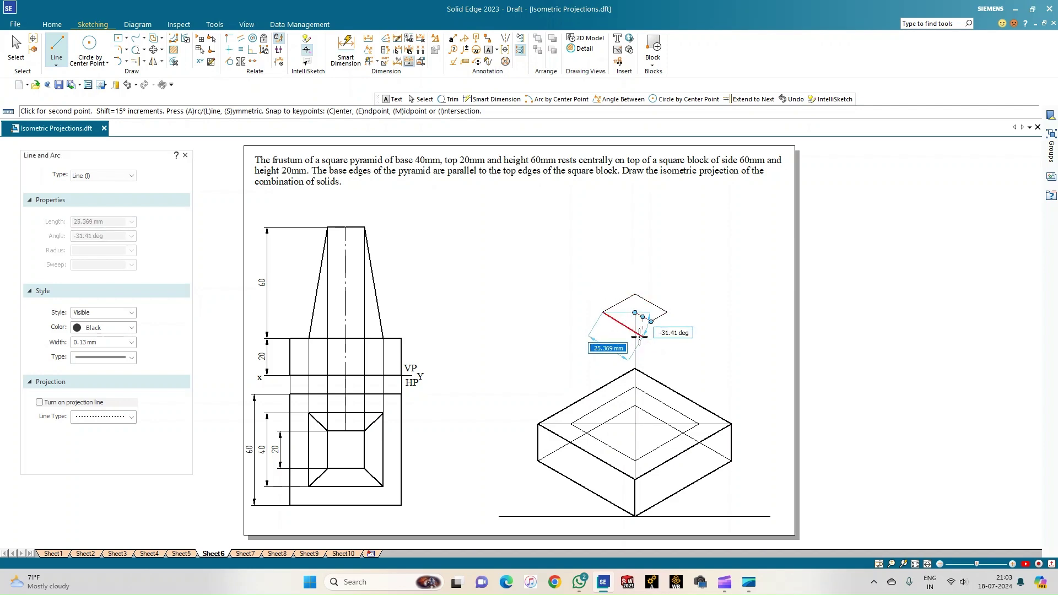
Draw a 20 mm line at -30° as the top's front left edge and close the rhombus along its front right edge.
{"action": "key", "text": "Tab"}
{"action": "key", "text": "BackSpace"}
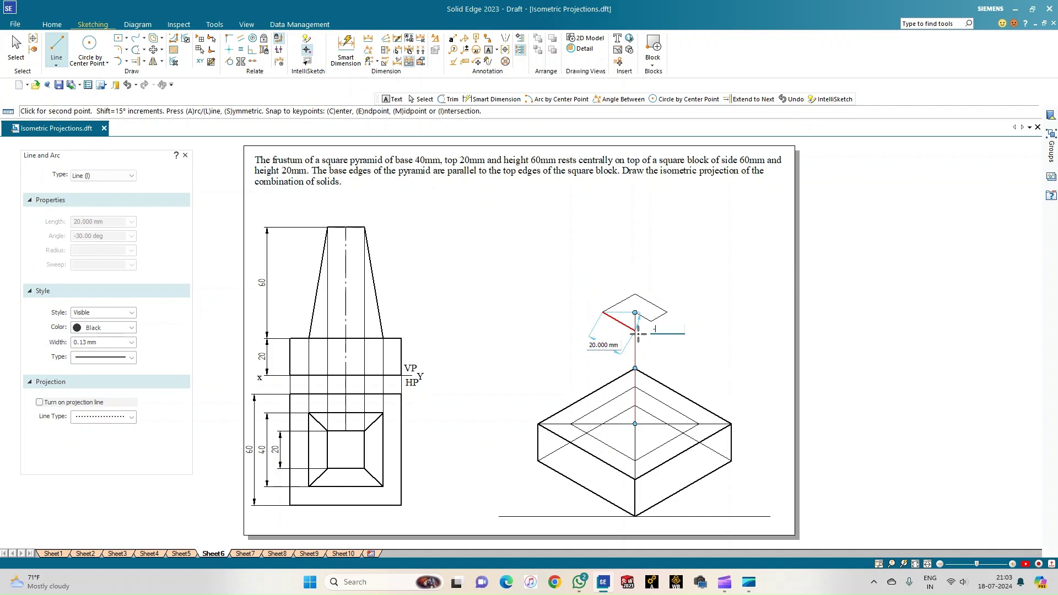
{"action": "type", "text": "-30"}
{"action": "key", "text": "Return"}
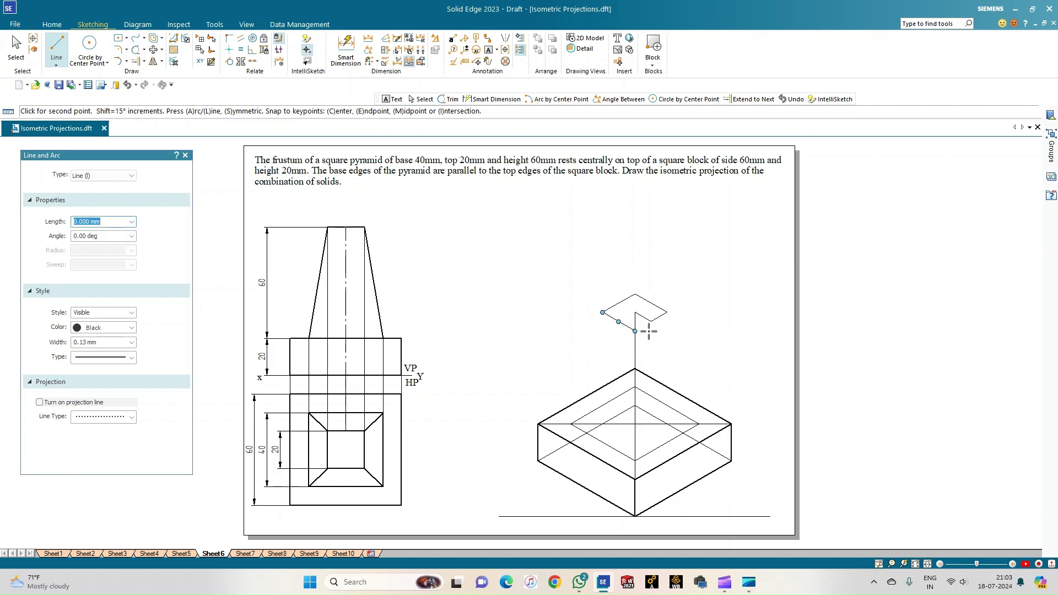
{"action": "left_click", "coordinate": [658, 320]}
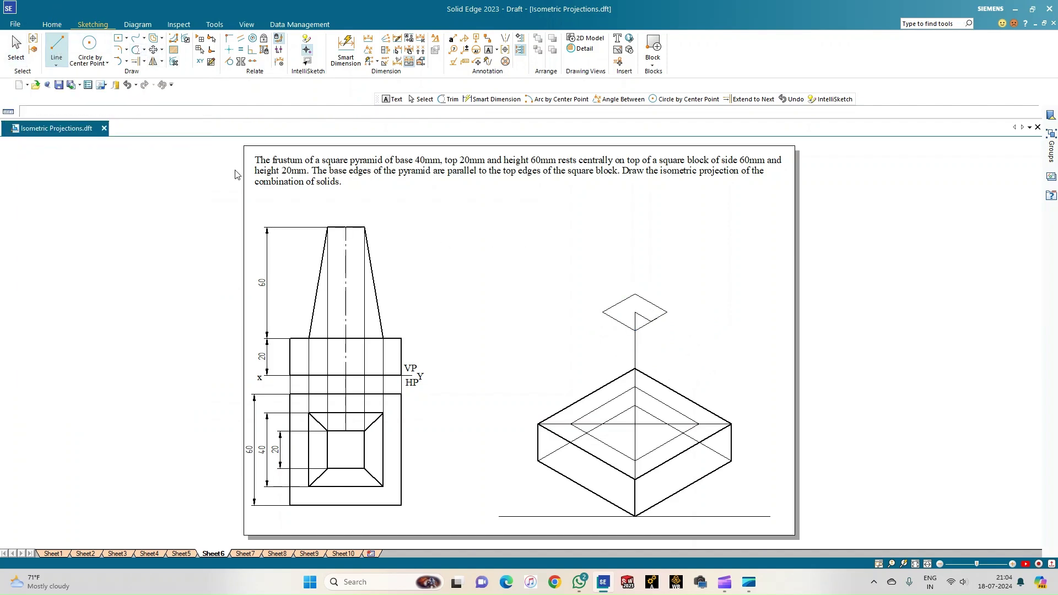
Join the left corners and the front corners of the frustum's top and base rhombuses with straight lines.
{"action": "left_click", "coordinate": [603, 312]}
{"action": "left_click", "coordinate": [571, 424]}
{"action": "right_click", "coordinate": [528, 366]}
{"action": "left_click", "coordinate": [635, 330]}
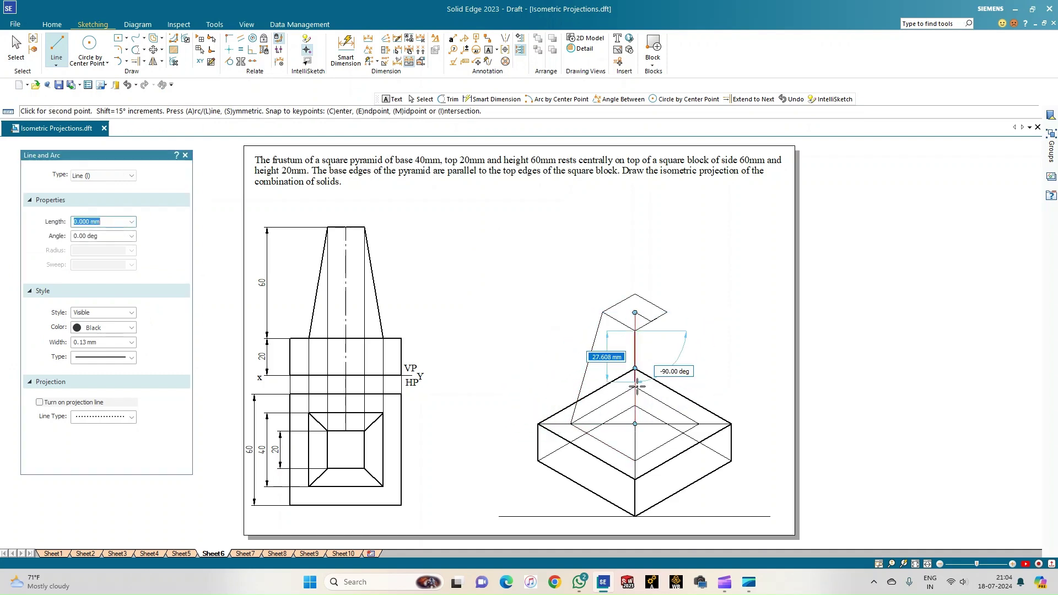
{"action": "left_click", "coordinate": [635, 458]}
{"action": "right_click", "coordinate": [503, 330]}
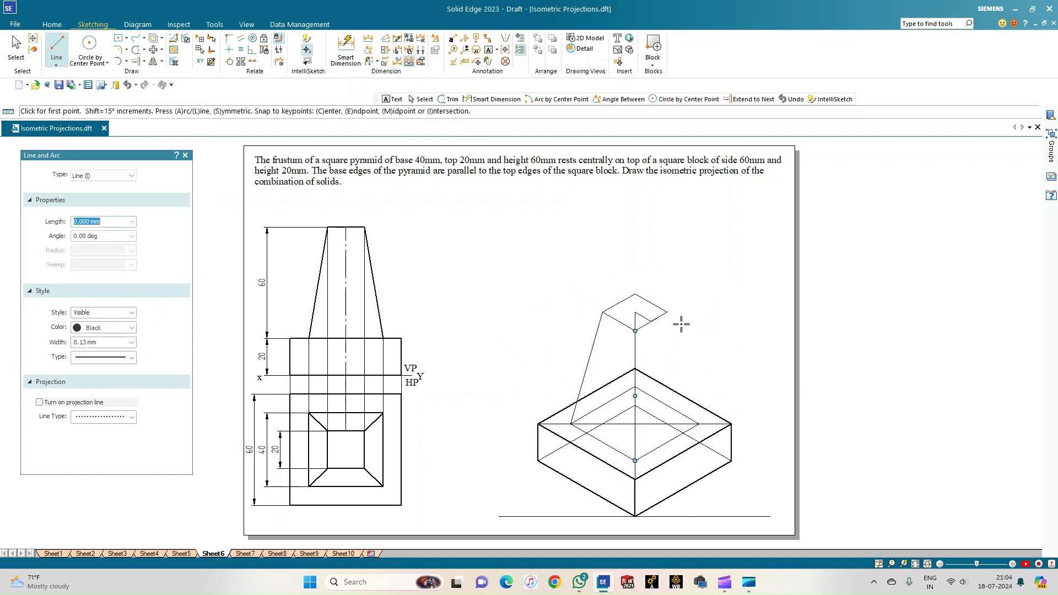
Join the right corners and the rear corners of the frustum's top and base rhombuses with straight lines.
{"action": "left_click", "coordinate": [667, 312]}
{"action": "left_click", "coordinate": [699, 424]}
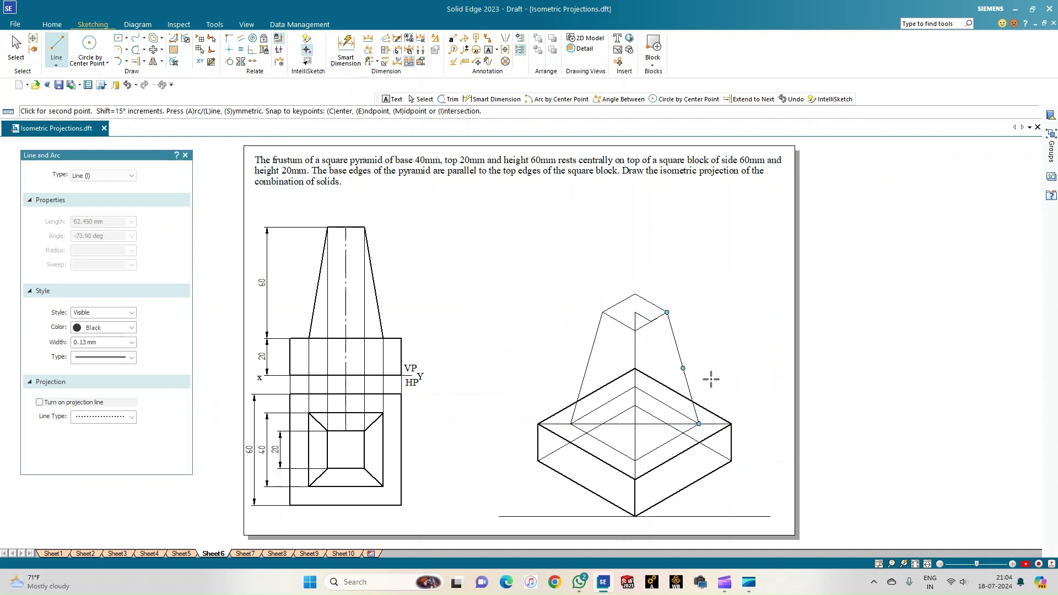
{"action": "right_click", "coordinate": [709, 373]}
{"action": "left_click", "coordinate": [635, 295]}
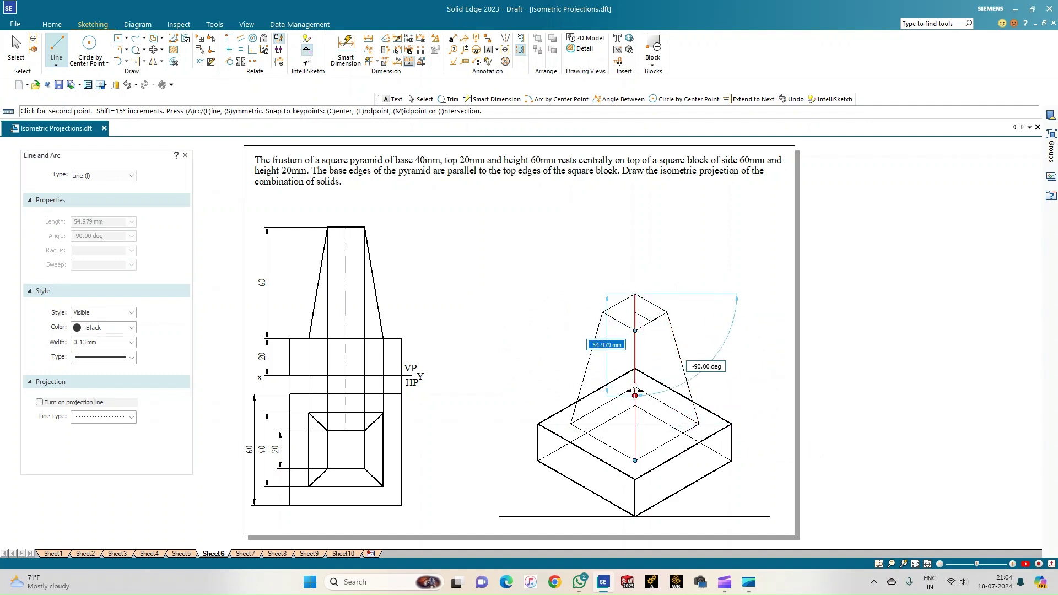
{"action": "left_click", "coordinate": [635, 387]}
{"action": "right_click", "coordinate": [735, 346]}
Trim away the short construction line running from the centre of the frustum's top face.
{"action": "scroll", "coordinate": [755, 347], "scroll_direction": "up", "scroll_amount": 1}
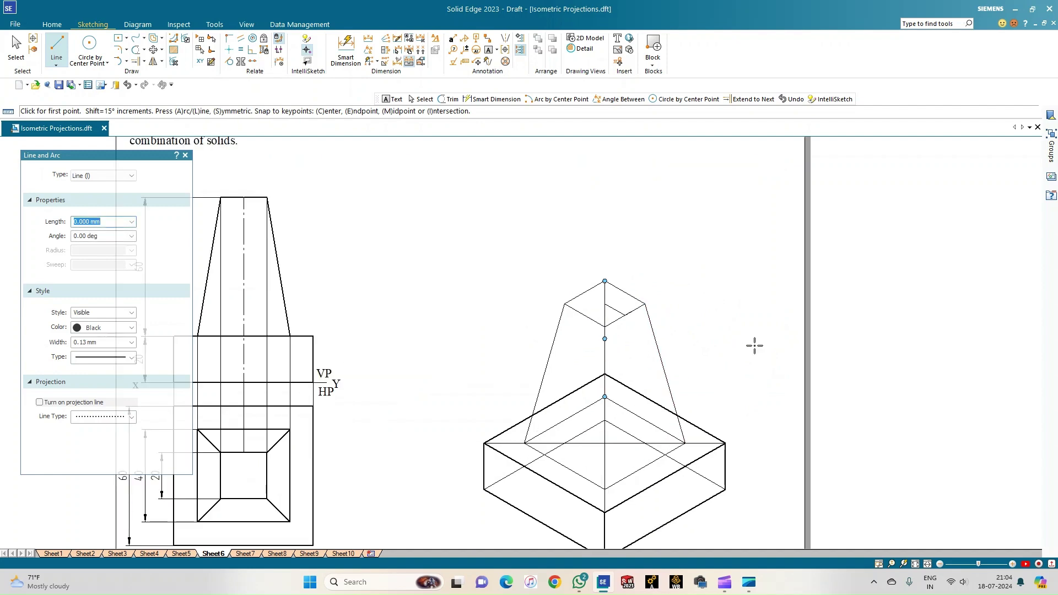
{"action": "left_click", "coordinate": [136, 49]}
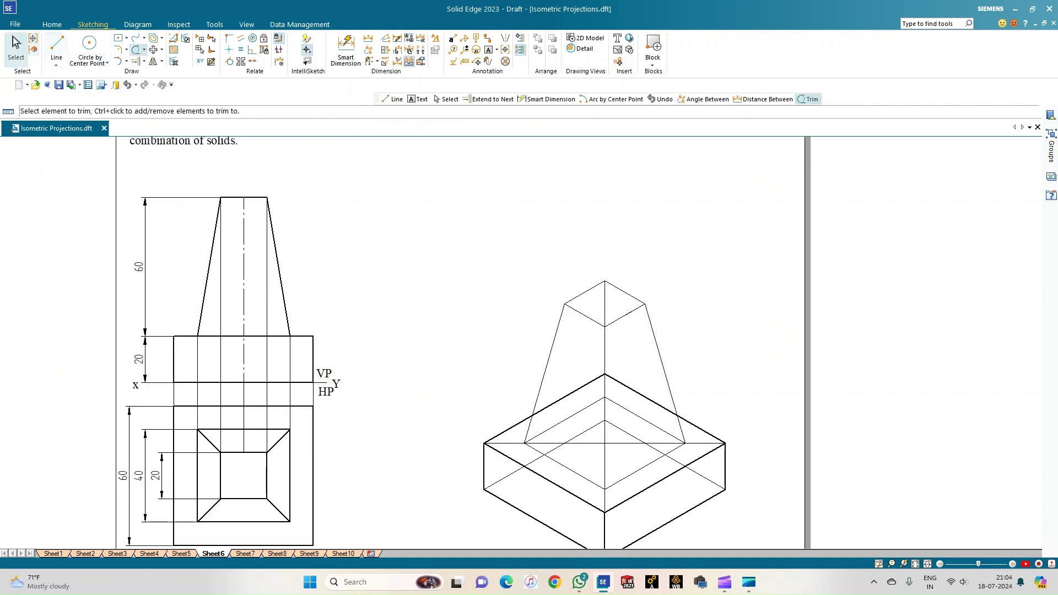
{"action": "left_click", "coordinate": [16, 46]}
Set the line width of the four edges of the frustum's top face to 0.50 mm.
{"action": "left_click", "coordinate": [584, 299]}
{"action": "left_click", "coordinate": [628, 295], "text": "ctrl"}
{"action": "left_click", "coordinate": [623, 316], "text": "ctrl"}
{"action": "left_click", "coordinate": [589, 317], "text": "ctrl"}
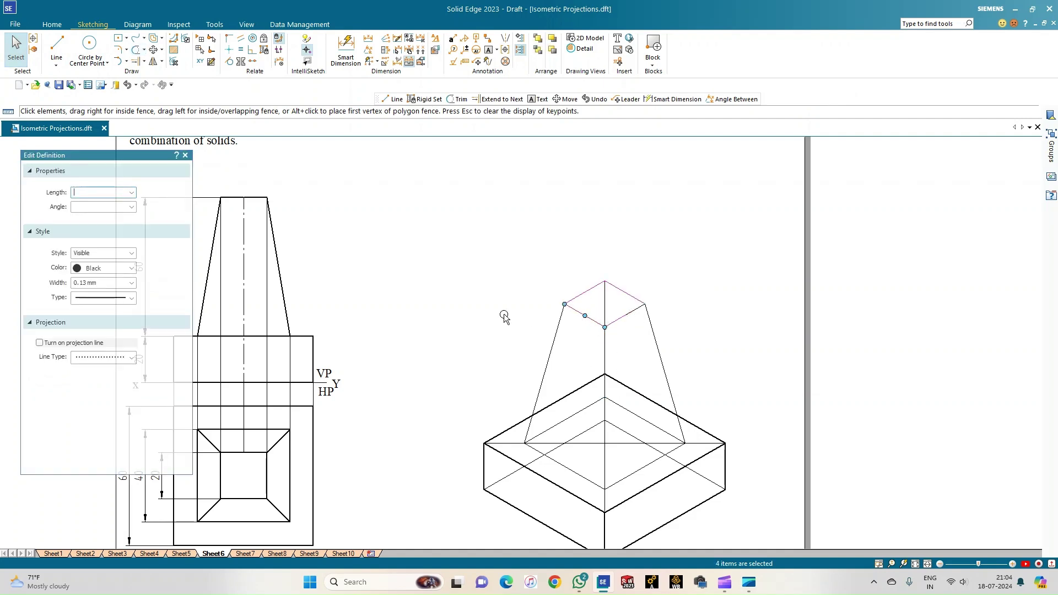
{"action": "left_click", "coordinate": [132, 282]}
{"action": "left_click", "coordinate": [110, 327]}
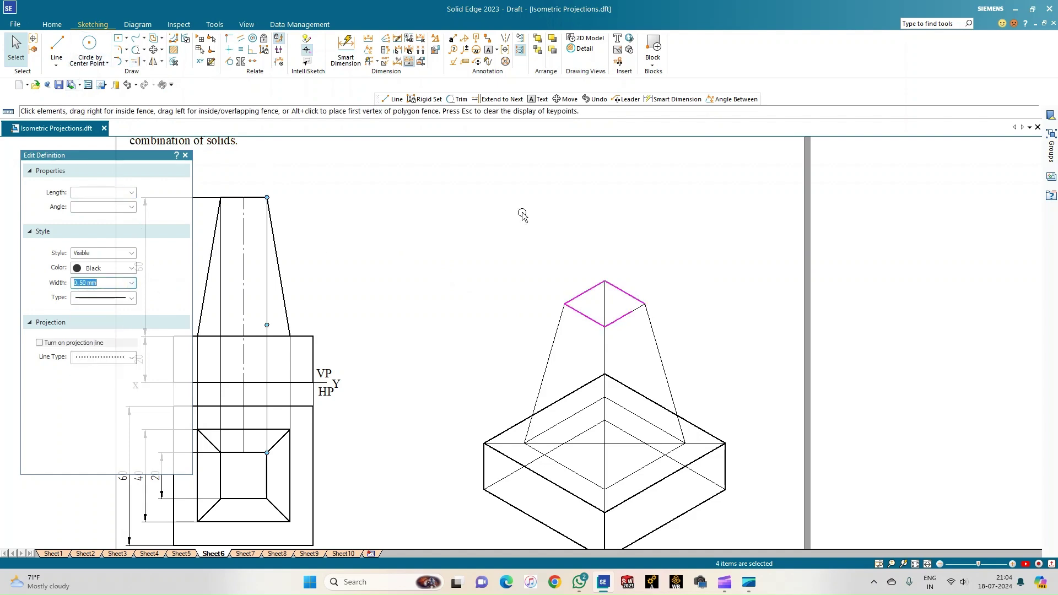
{"action": "left_click", "coordinate": [580, 242]}
Set the remaining thin 10 mm segment on the top face's front right edge to a 0.50 mm line width.
{"action": "scroll", "coordinate": [626, 319], "scroll_direction": "up", "scroll_amount": 5}
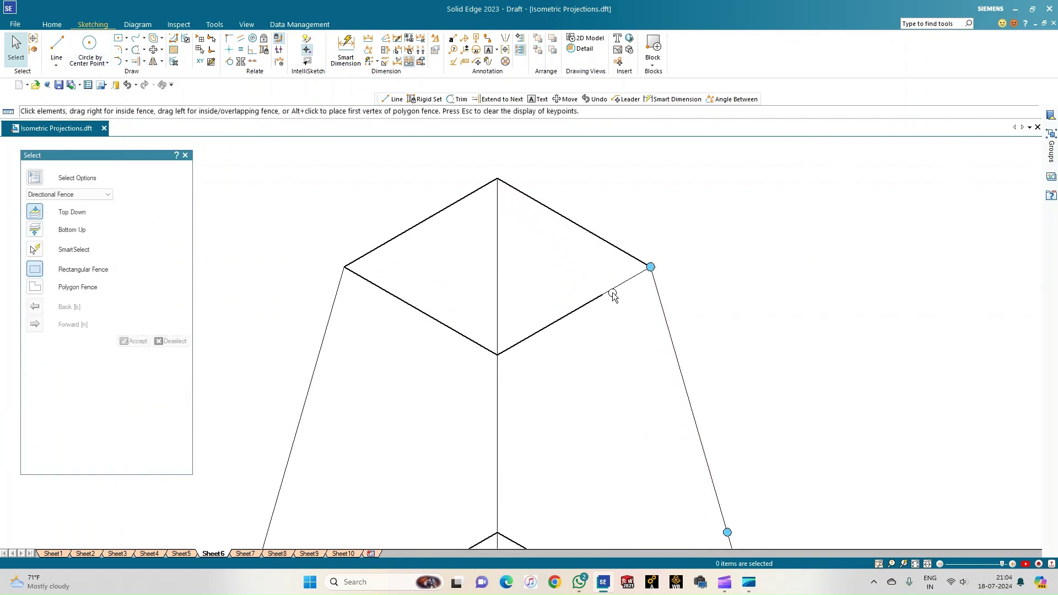
{"action": "left_click", "coordinate": [613, 292]}
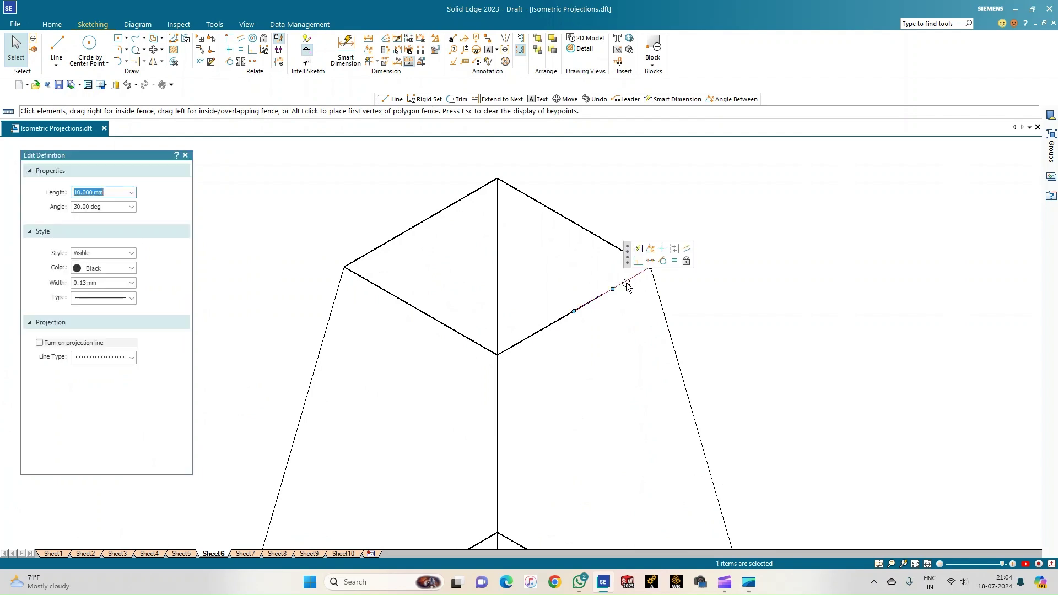
{"action": "left_click", "coordinate": [132, 283]}
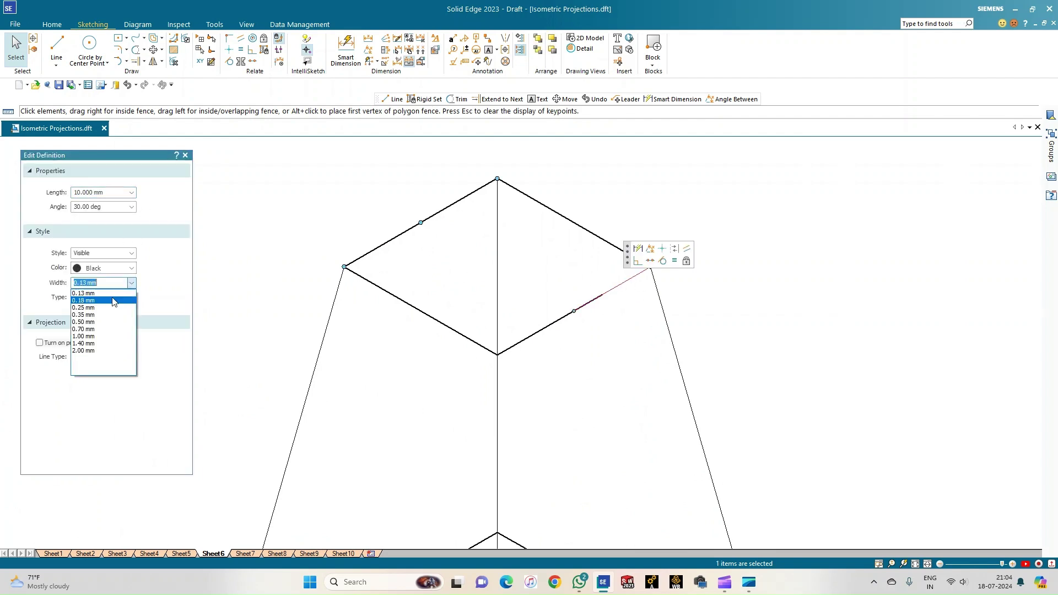
{"action": "left_click", "coordinate": [102, 324]}
{"action": "left_click", "coordinate": [255, 214]}
{"action": "scroll", "coordinate": [309, 326], "scroll_direction": "down", "scroll_amount": 5}
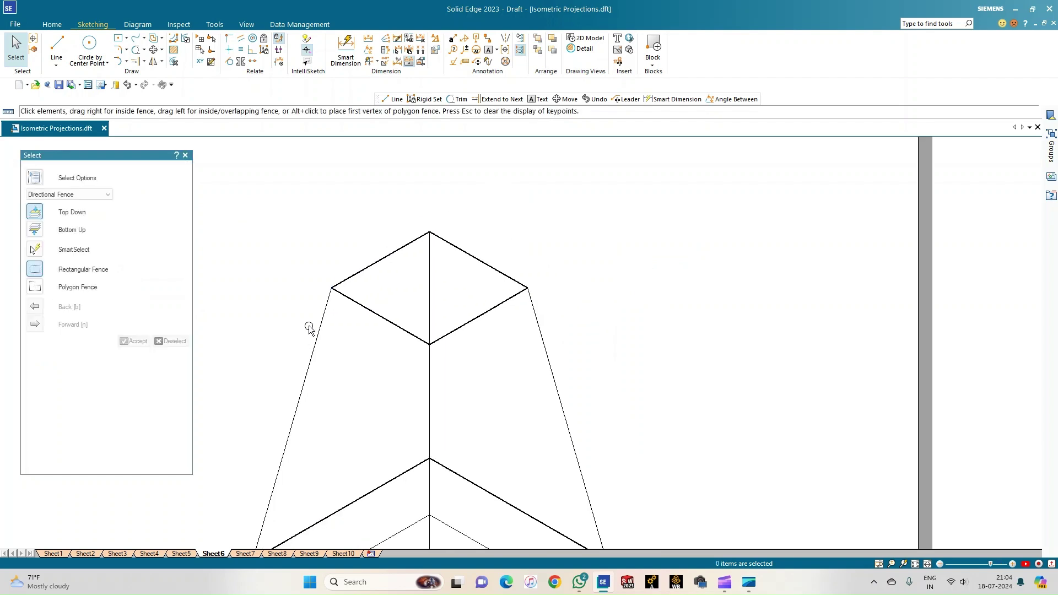
{"action": "left_click", "coordinate": [915, 564]}
{"action": "scroll", "coordinate": [563, 359], "scroll_direction": "up", "scroll_amount": 3}
{"action": "left_click", "coordinate": [554, 344]}
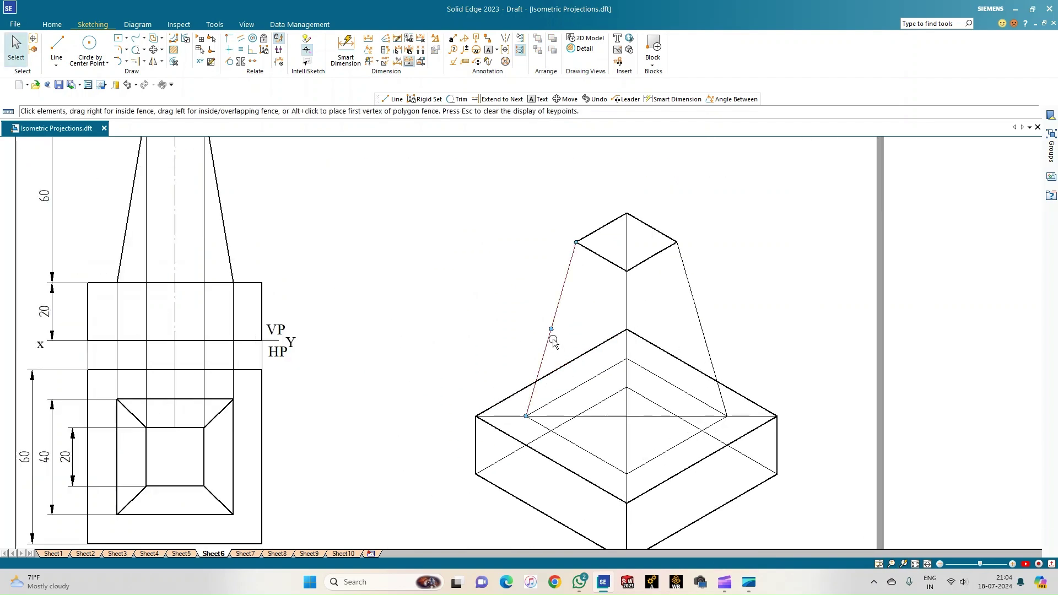
{"action": "left_click", "coordinate": [631, 318], "text": "ctrl"}
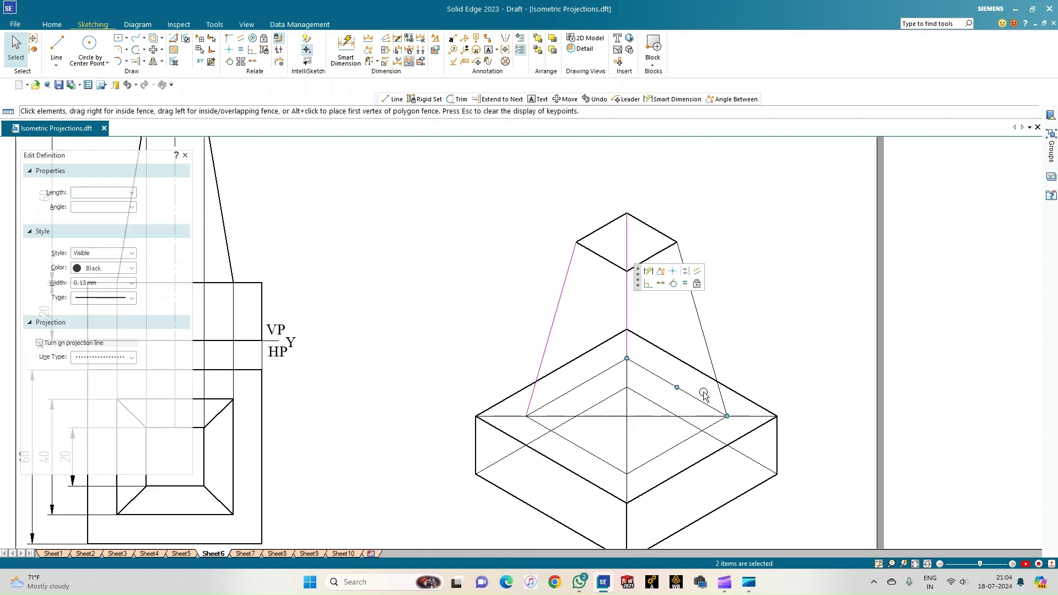
{"action": "left_click", "coordinate": [712, 366], "text": "ctrl"}
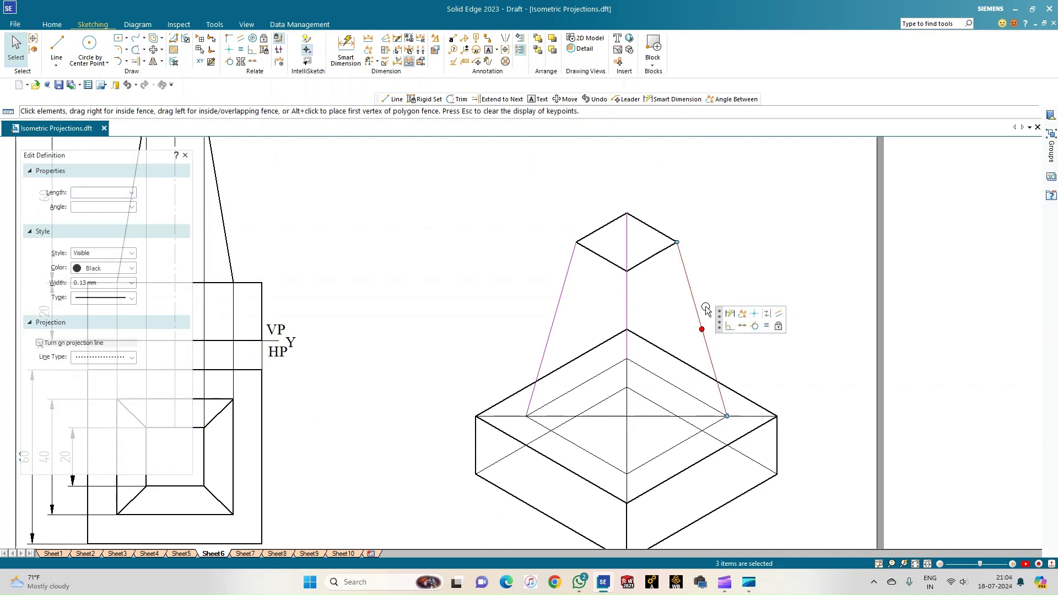
{"action": "left_click", "coordinate": [721, 255]}
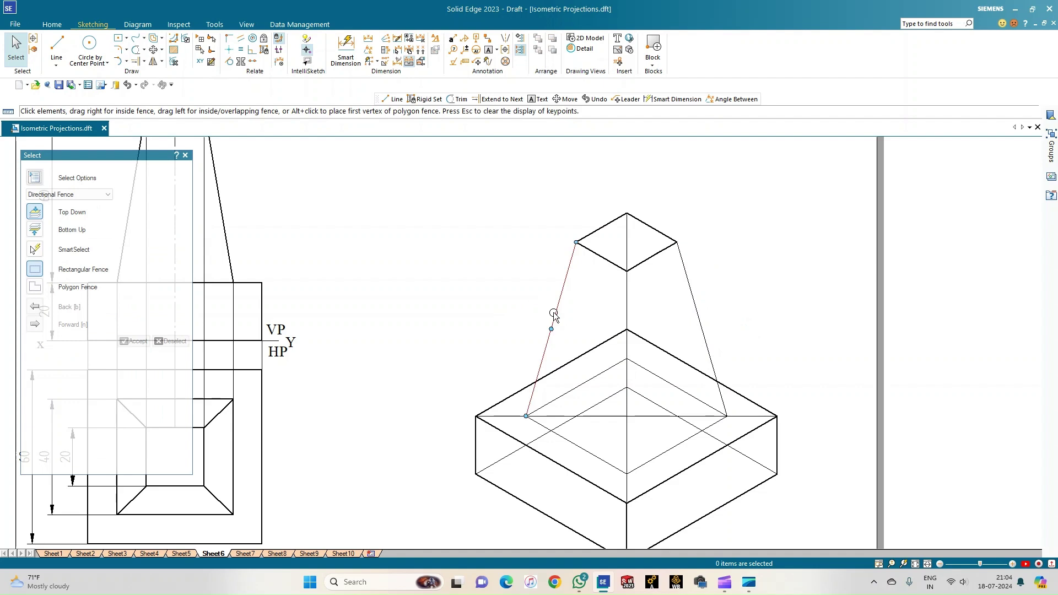
Set the frustum's left and right slant edges and its two front base edges to a 0.50 mm line width.
{"action": "left_click", "coordinate": [553, 328]}
{"action": "left_click", "coordinate": [573, 444], "text": "ctrl"}
{"action": "left_click", "coordinate": [655, 459], "text": "ctrl"}
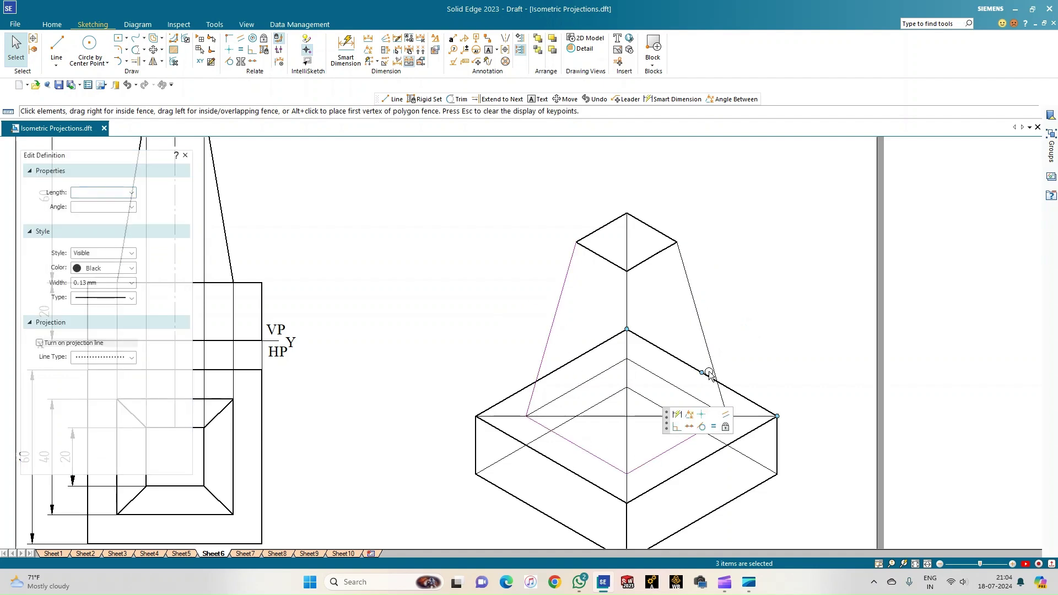
{"action": "left_click", "coordinate": [691, 292], "text": "ctrl"}
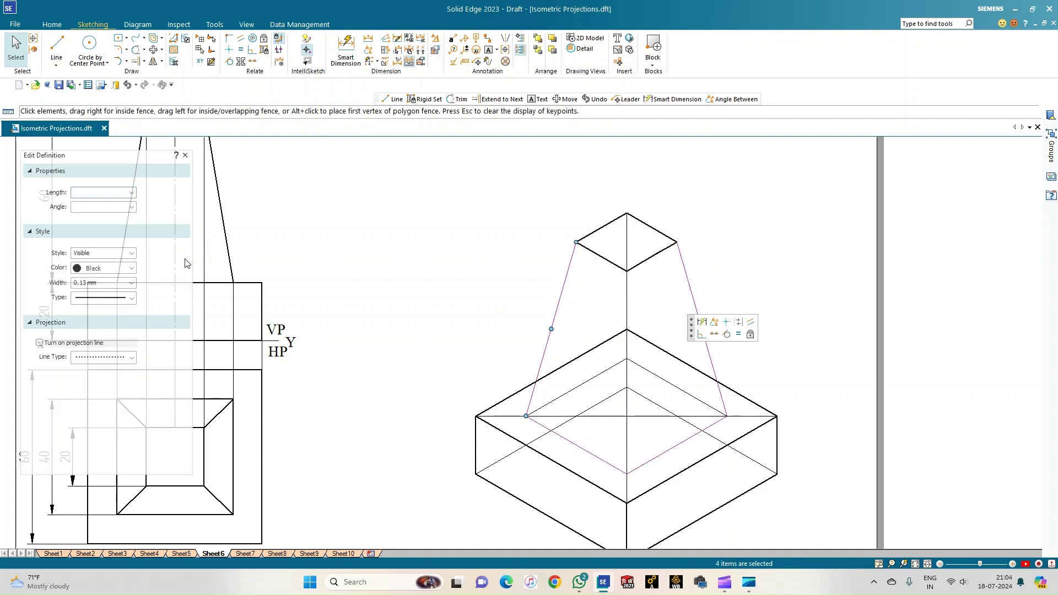
{"action": "left_click", "coordinate": [131, 283]}
{"action": "left_click", "coordinate": [96, 325]}
{"action": "left_click", "coordinate": [408, 254]}
Draw a 0.50 mm wide line from the top face's front corner to the base's front corner as the front slant edge.
{"action": "left_click", "coordinate": [56, 44]}
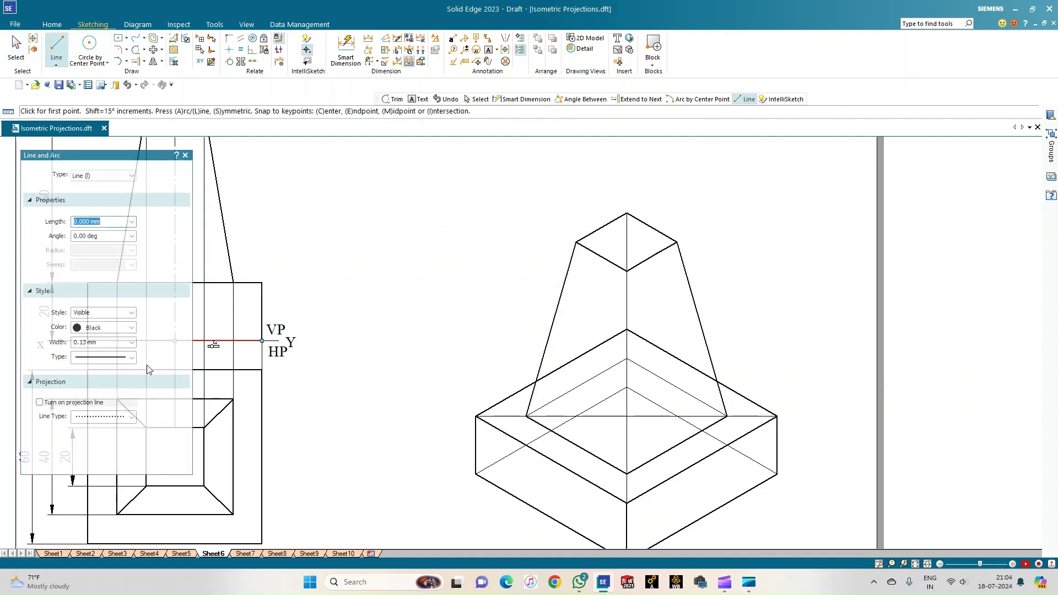
{"action": "left_click", "coordinate": [133, 343]}
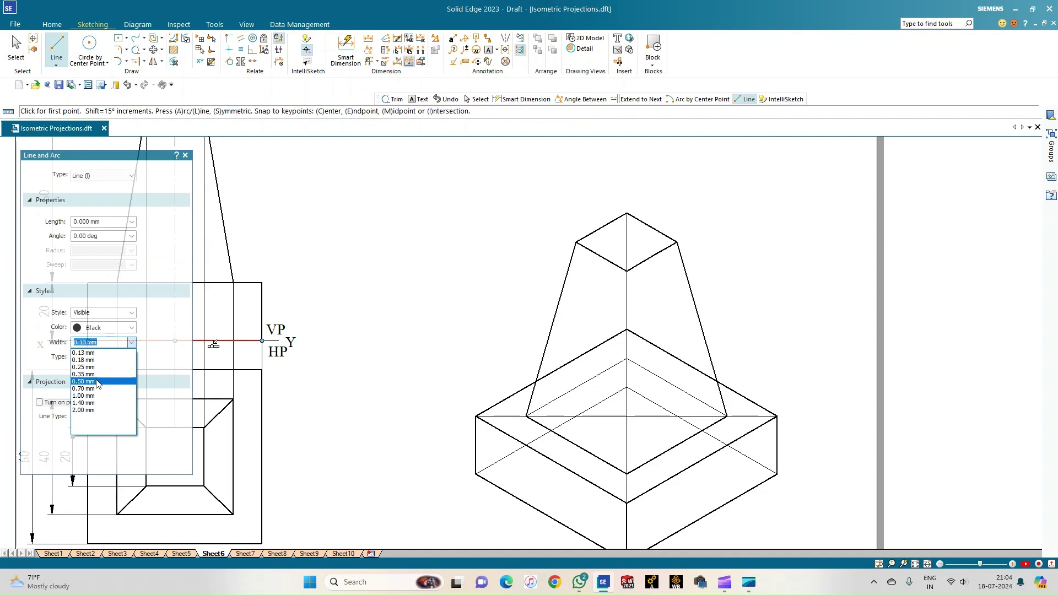
{"action": "left_click", "coordinate": [103, 382]}
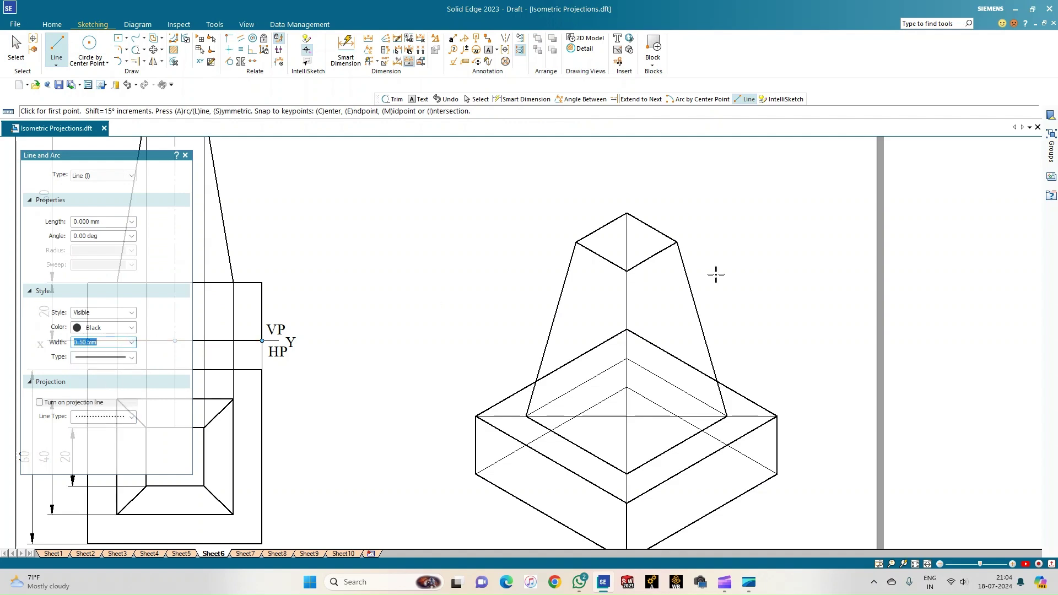
{"action": "left_click", "coordinate": [628, 270]}
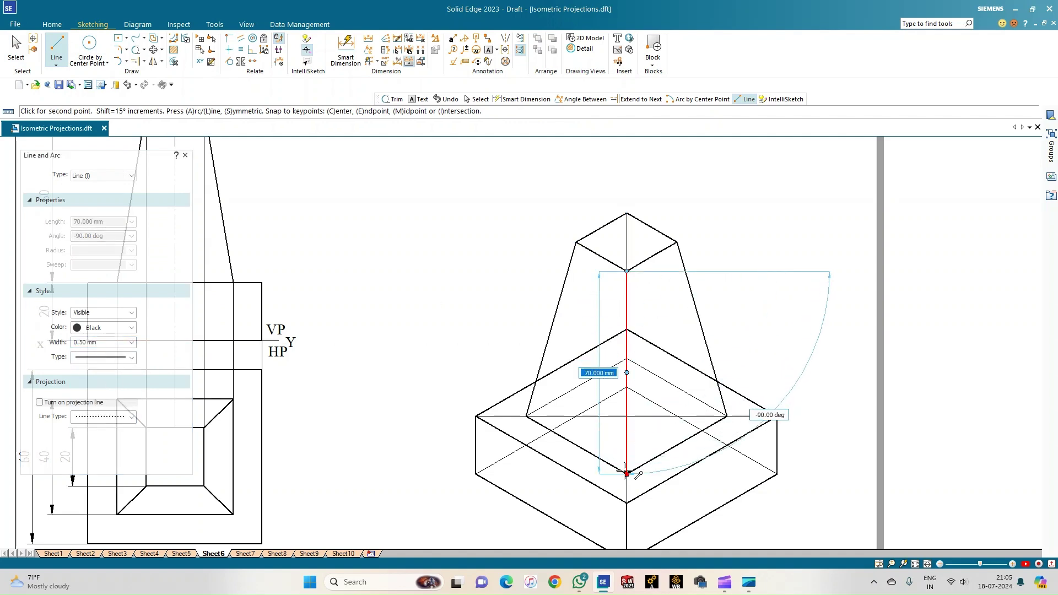
{"action": "left_click", "coordinate": [627, 473]}
{"action": "right_click", "coordinate": [481, 311]}
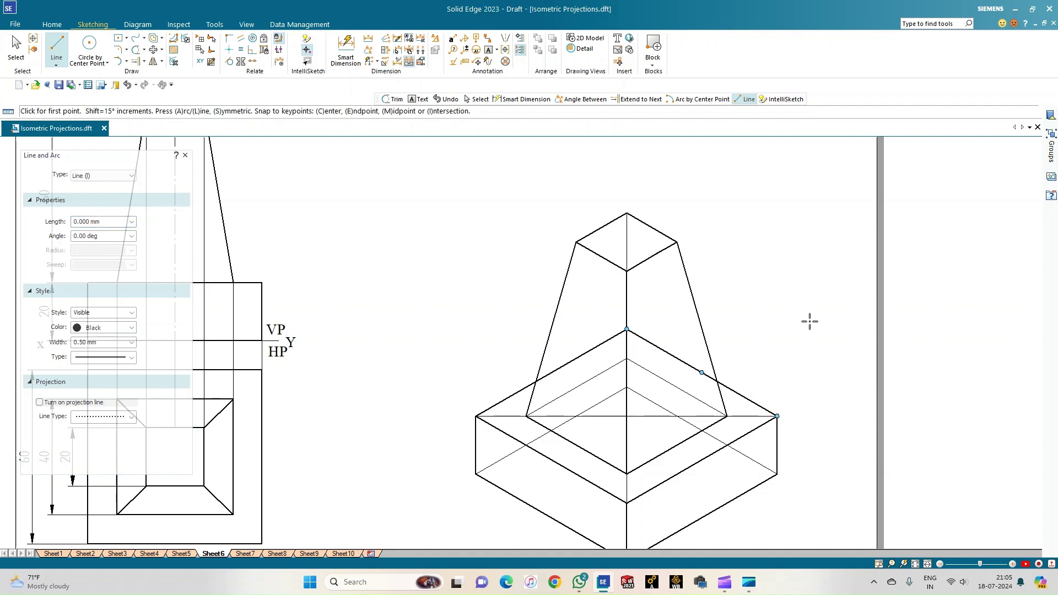
Check the angle between the block's lower front right edge and the horizontal ground line with Angle Between.
{"action": "left_click", "coordinate": [915, 563]}
{"action": "scroll", "coordinate": [816, 471], "scroll_direction": "up", "scroll_amount": 1}
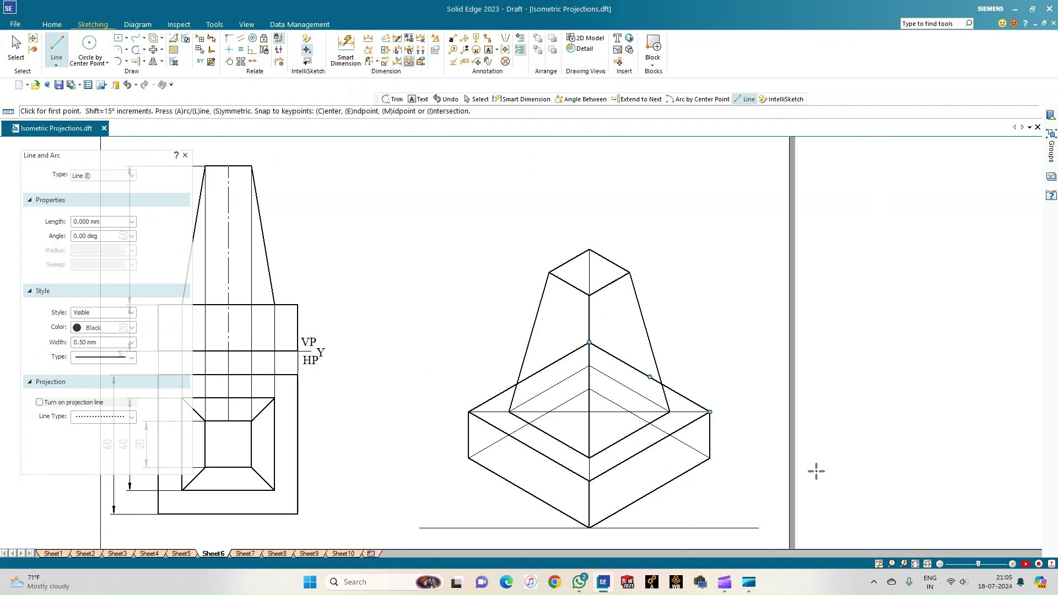
{"action": "left_click", "coordinate": [369, 50]}
{"action": "left_click", "coordinate": [669, 483]}
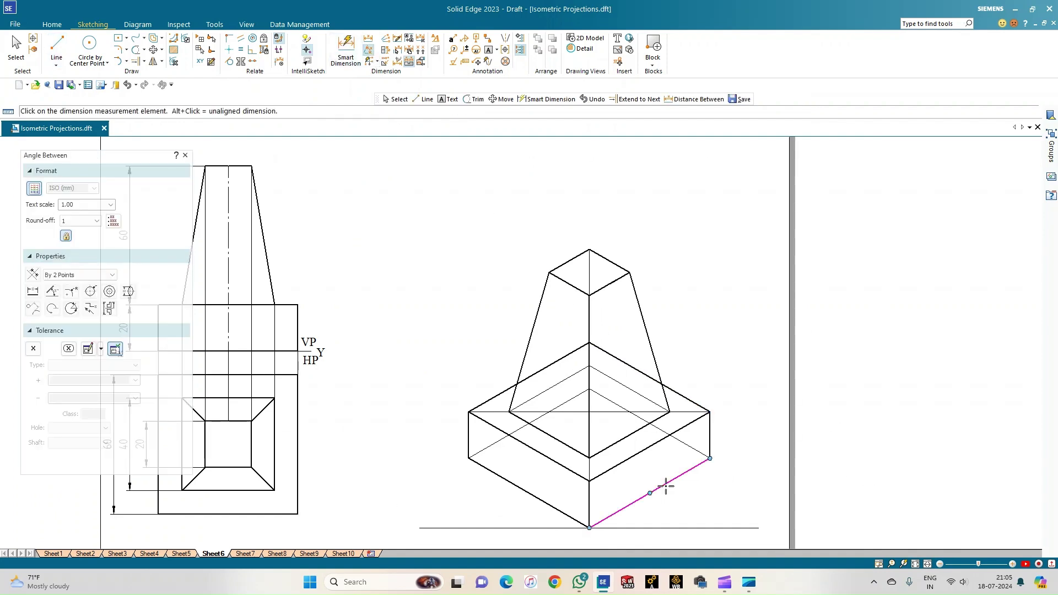
{"action": "left_click", "coordinate": [681, 527]}
{"action": "right_click", "coordinate": [681, 509]}
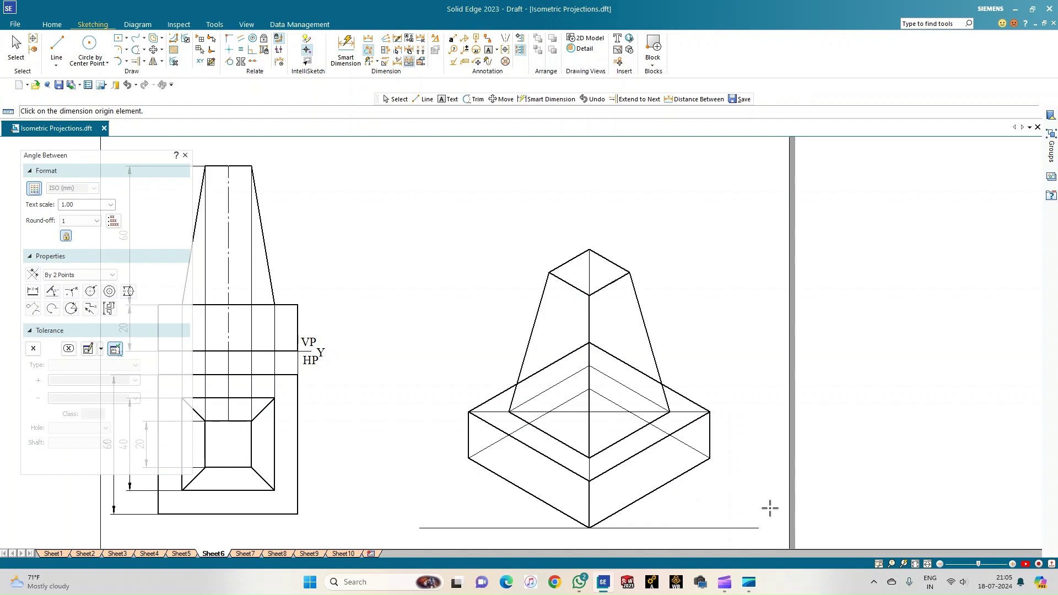
{"action": "key", "text": "Escape"}
Scale the whole isometric figure by 0.816 about the block's lower front corner on the ground line.
{"action": "left_click_drag", "start_coordinate": [449, 227], "coordinate": [727, 526]}
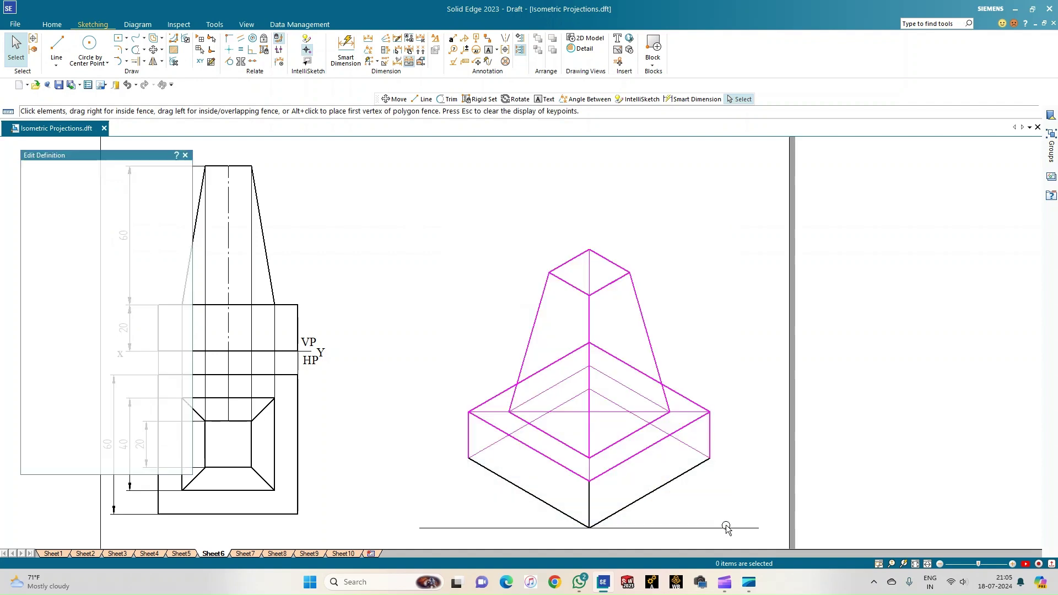
{"action": "left_click", "coordinate": [653, 500], "text": "ctrl"}
{"action": "left_click", "coordinate": [539, 497], "text": "ctrl"}
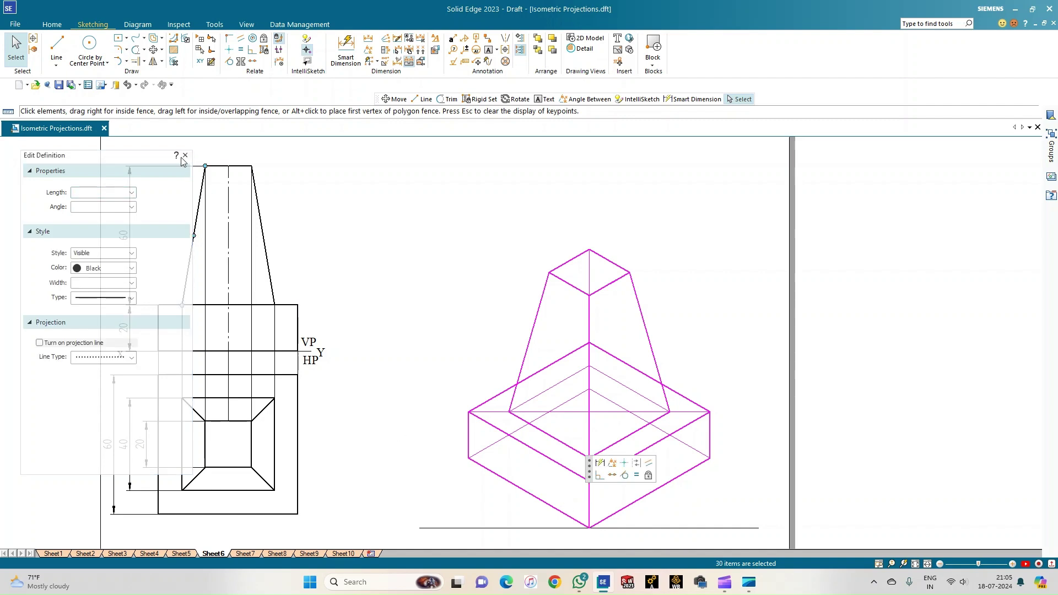
{"action": "left_click", "coordinate": [201, 190], "text": "ctrl"}
{"action": "left_click", "coordinate": [161, 62]}
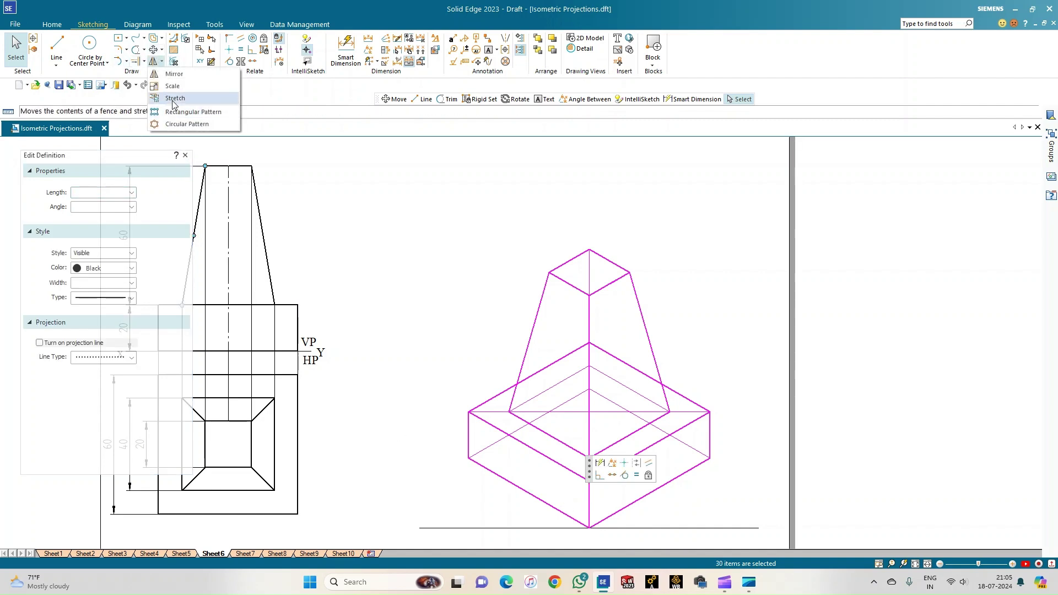
{"action": "left_click", "coordinate": [172, 86]}
{"action": "left_click", "coordinate": [81, 209]}
{"action": "type", "text": "0.816"}
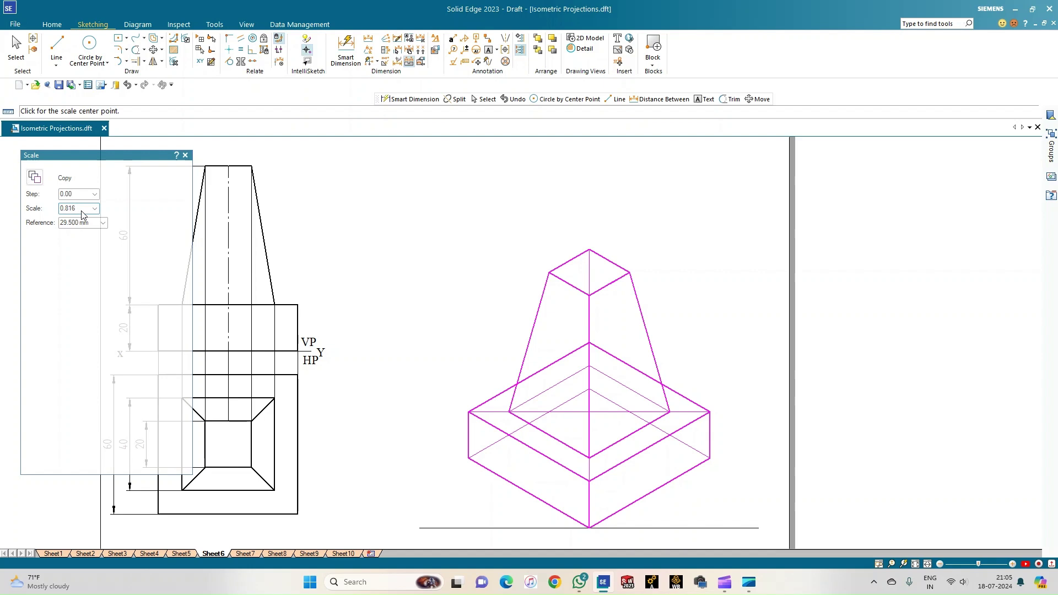
{"action": "key", "text": "Tab"}
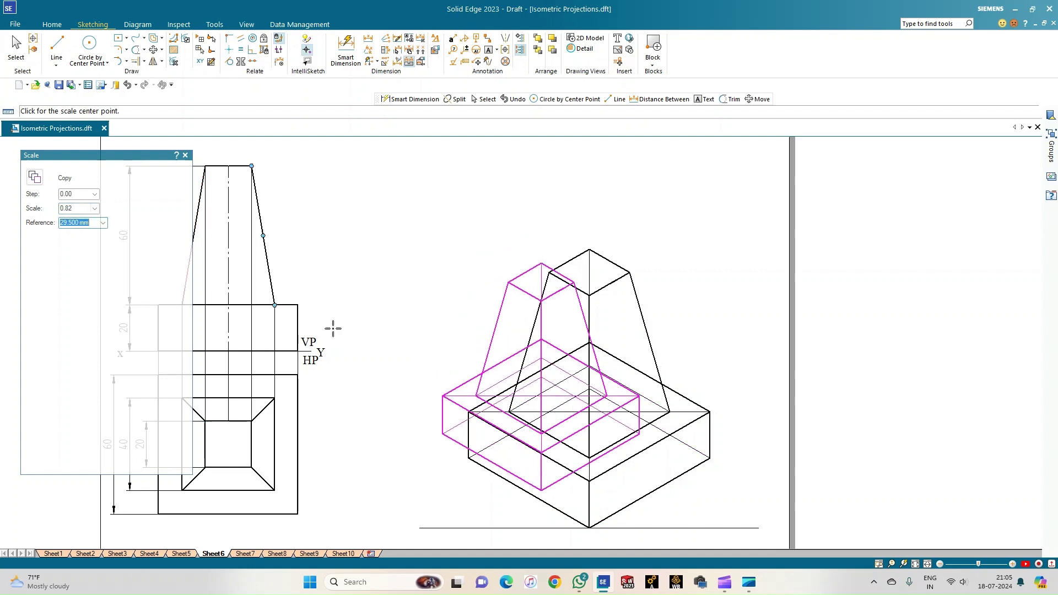
{"action": "left_click", "coordinate": [590, 519]}
{"action": "left_click", "coordinate": [458, 354]}
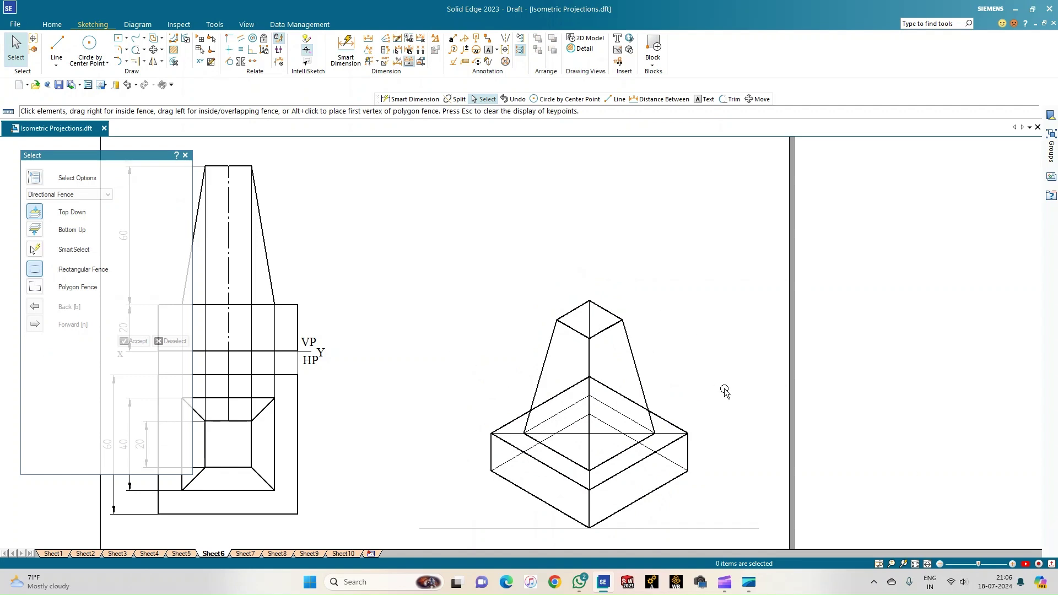
Dimension the height of the block's left vertical edge and override the dimension value to 20 mm.
{"action": "left_click", "coordinate": [342, 62]}
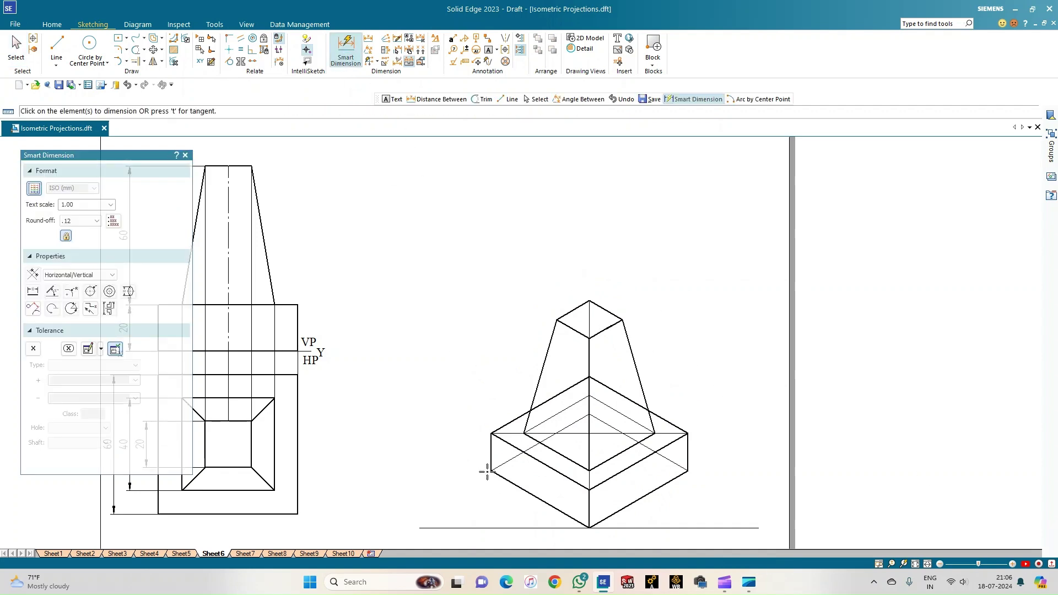
{"action": "left_click", "coordinate": [491, 453]}
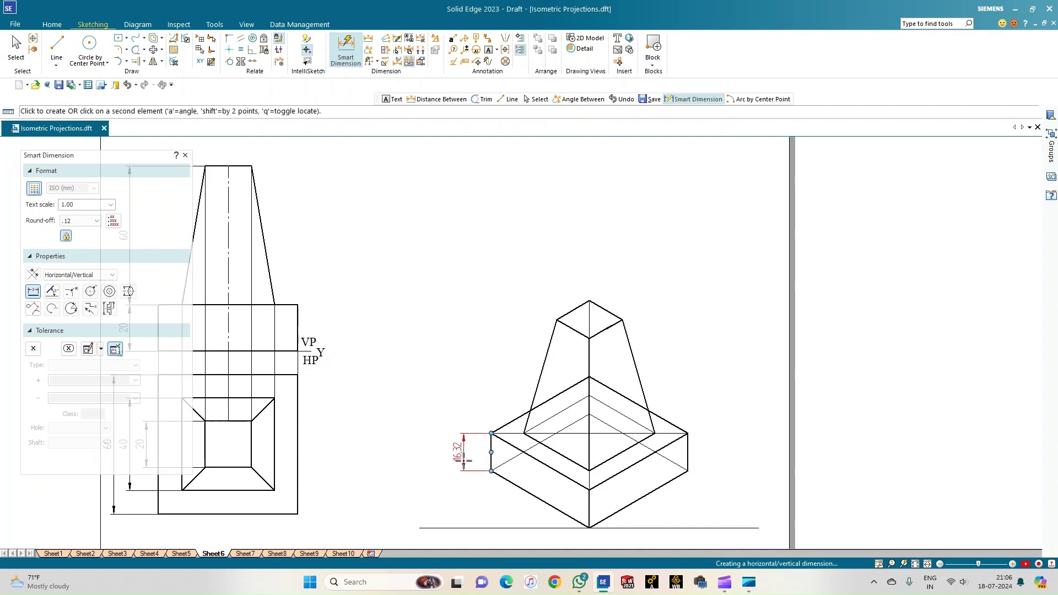
{"action": "left_click", "coordinate": [464, 460]}
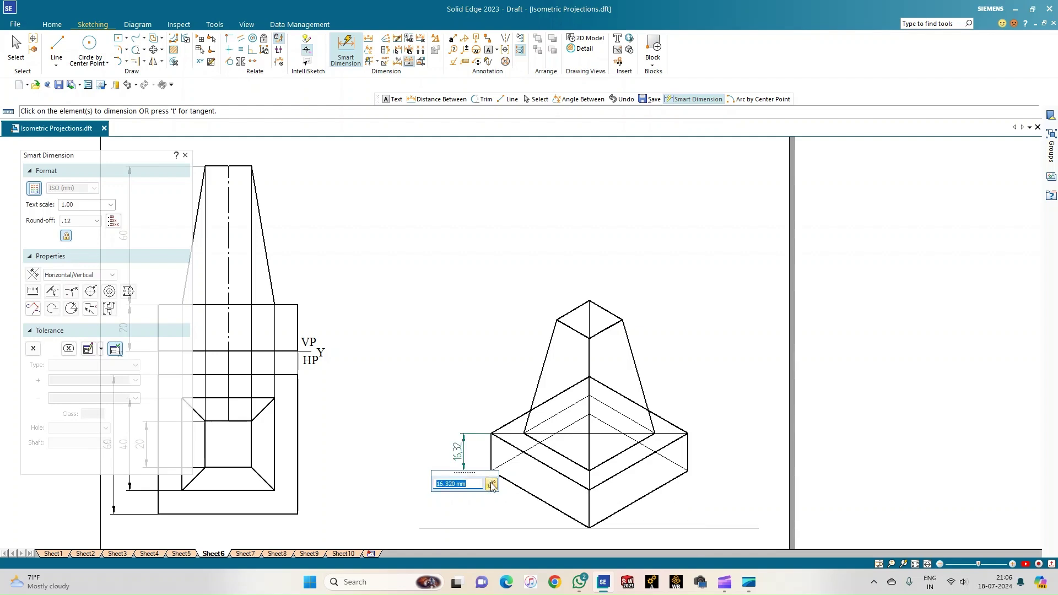
{"action": "type", "text": "20"}
{"action": "key", "text": "Return"}
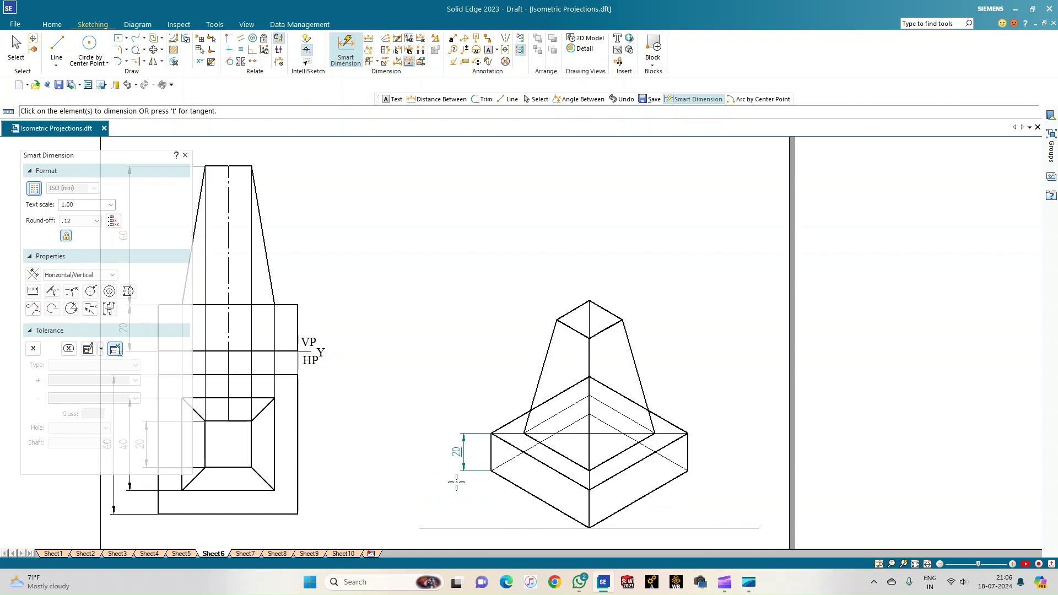
{"action": "left_click", "coordinate": [670, 484]}
{"action": "key", "text": "Escape"}
Dimension the block's lower front right edge between its two endpoints and override the value to 60 mm.
{"action": "left_click", "coordinate": [368, 38]}
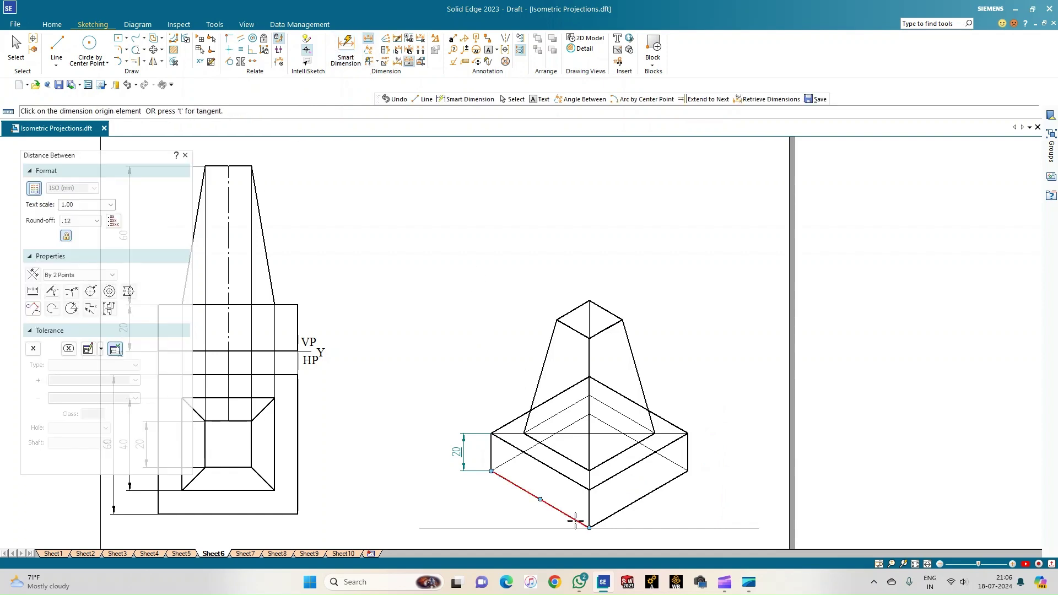
{"action": "left_click", "coordinate": [576, 521]}
{"action": "left_click", "coordinate": [690, 469]}
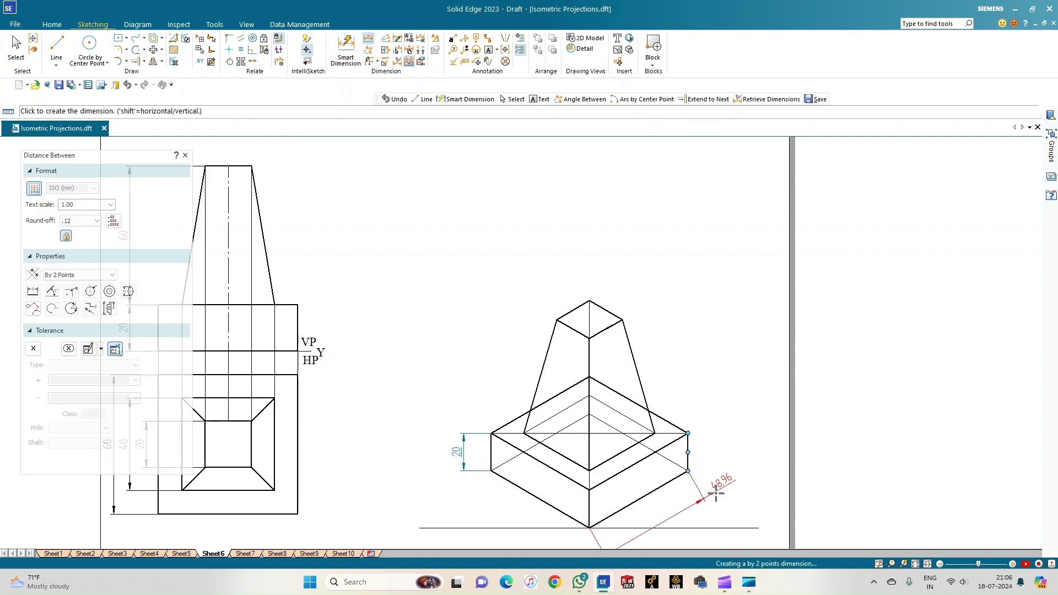
{"action": "left_click", "coordinate": [739, 474]}
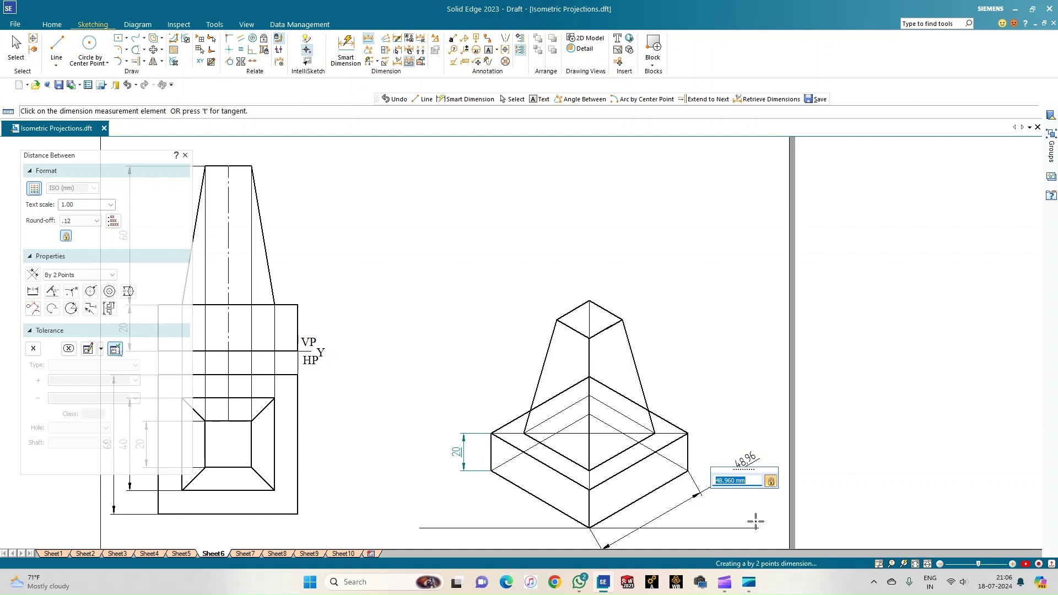
{"action": "left_click", "coordinate": [771, 482]}
{"action": "type", "text": "60"}
{"action": "key", "text": "Return"}
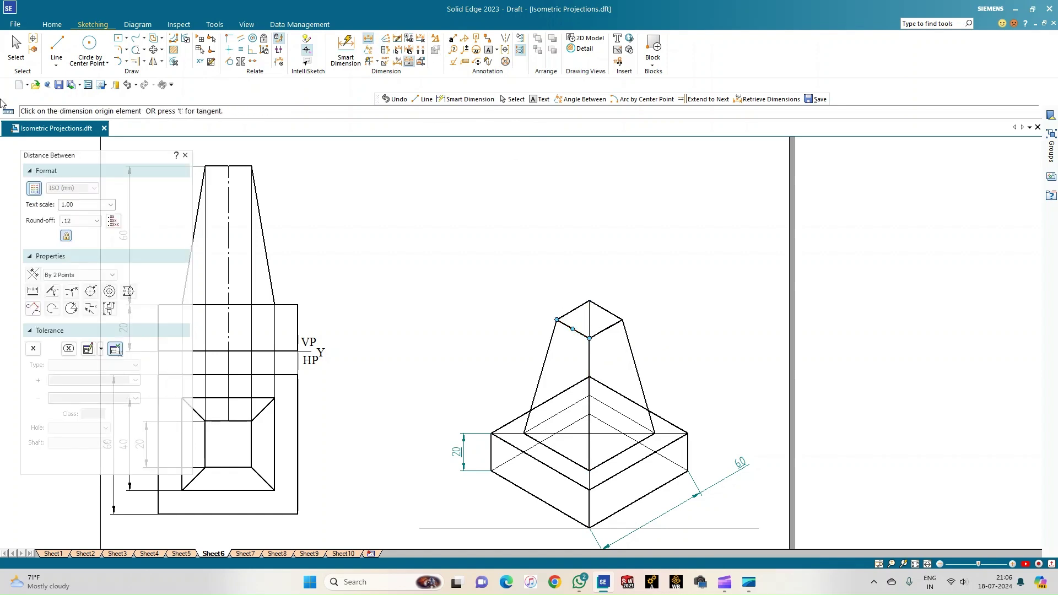
Draw a 0.13 mm wide horizontal line joining the left and right corners of the frustum's top face.
{"action": "left_click", "coordinate": [56, 45]}
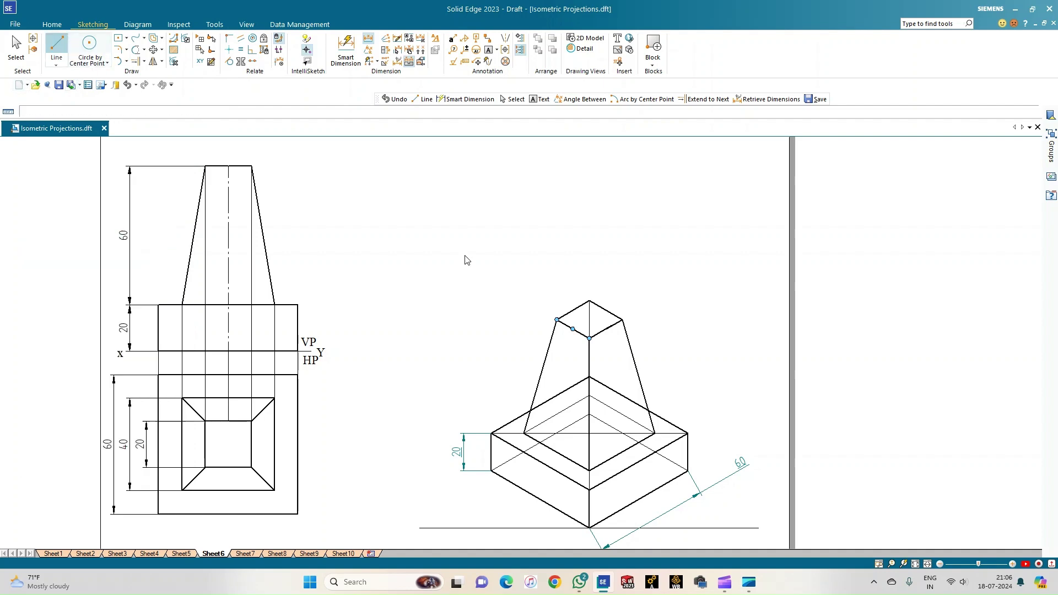
{"action": "left_click", "coordinate": [558, 319]}
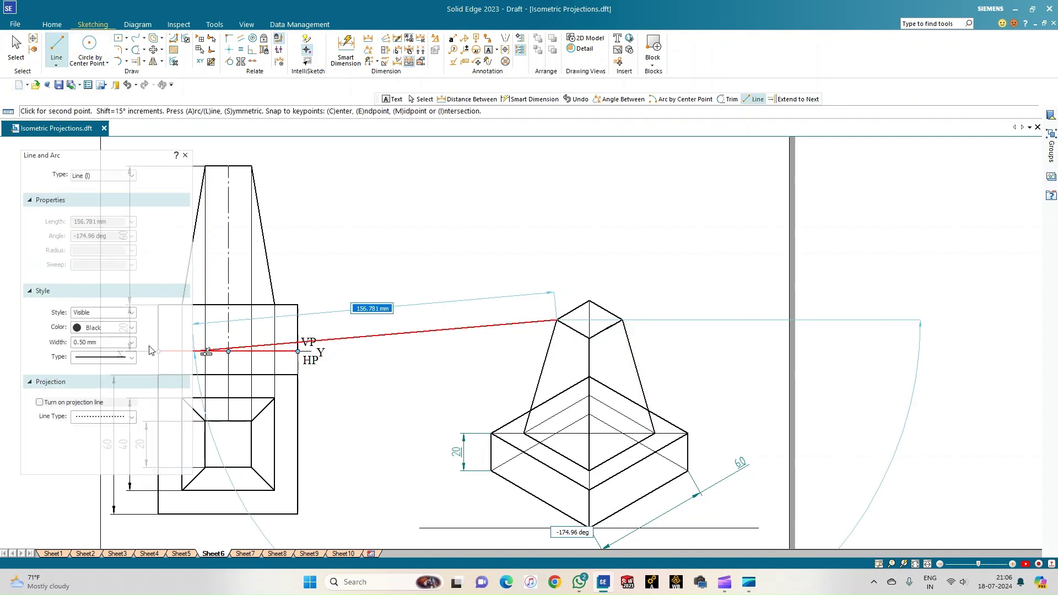
{"action": "left_click", "coordinate": [131, 342]}
{"action": "left_click", "coordinate": [84, 353]}
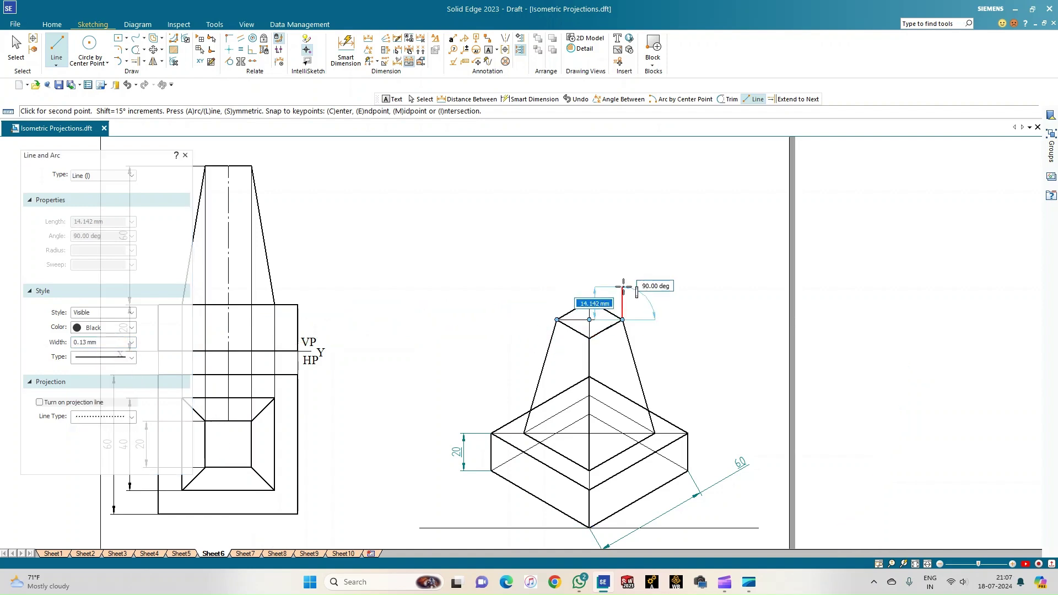
{"action": "left_click", "coordinate": [622, 320]}
Dimension the vertical distance between the centres of the frustum's top and base, and override the value to 60 mm.
{"action": "left_click", "coordinate": [368, 40]}
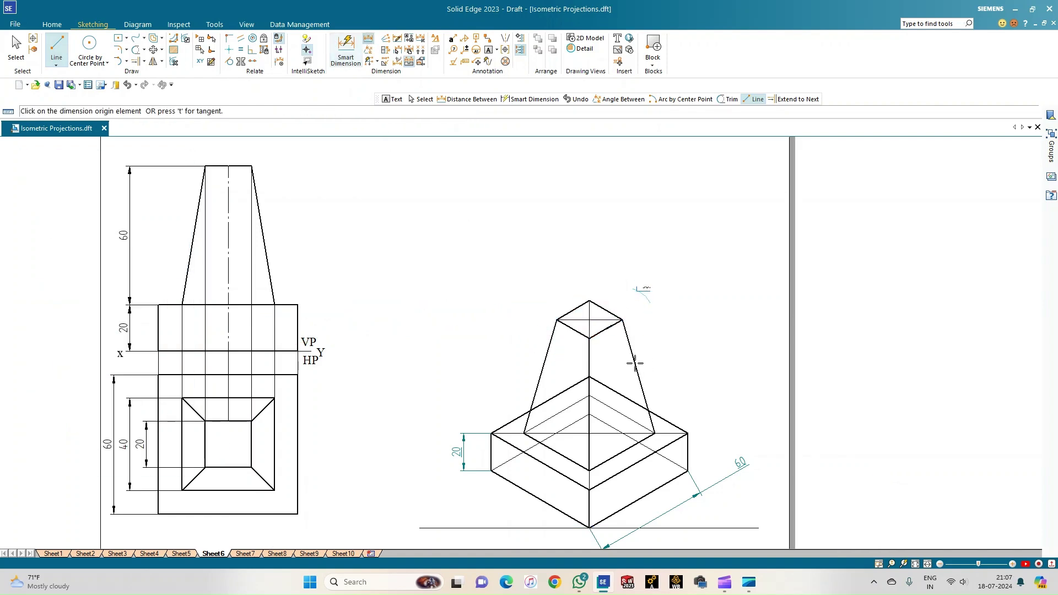
{"action": "scroll", "coordinate": [589, 319], "scroll_direction": "up", "scroll_amount": 2}
{"action": "left_click", "coordinate": [588, 320]}
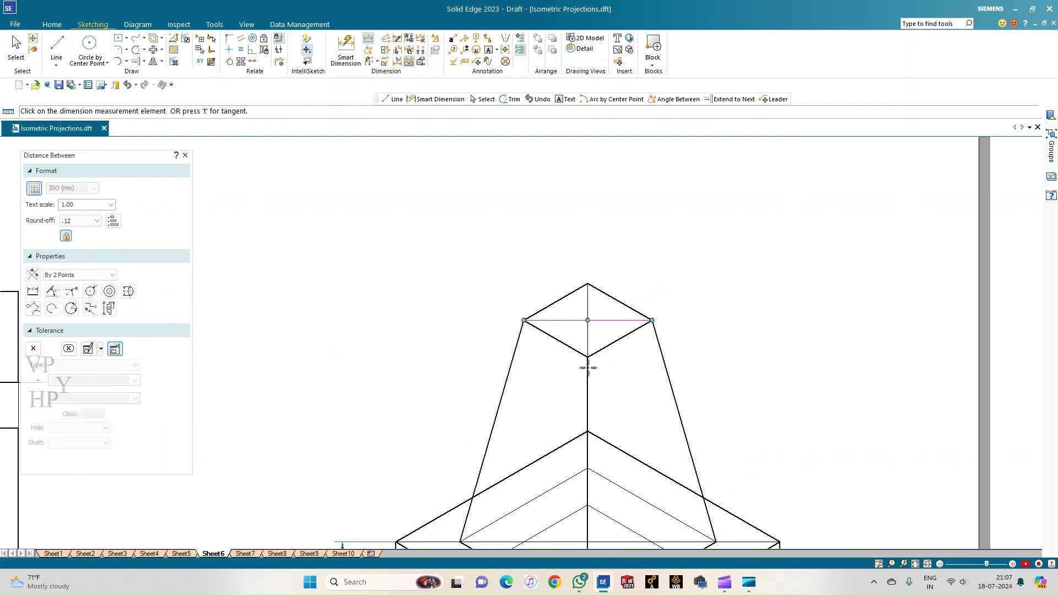
{"action": "left_click", "coordinate": [587, 543]}
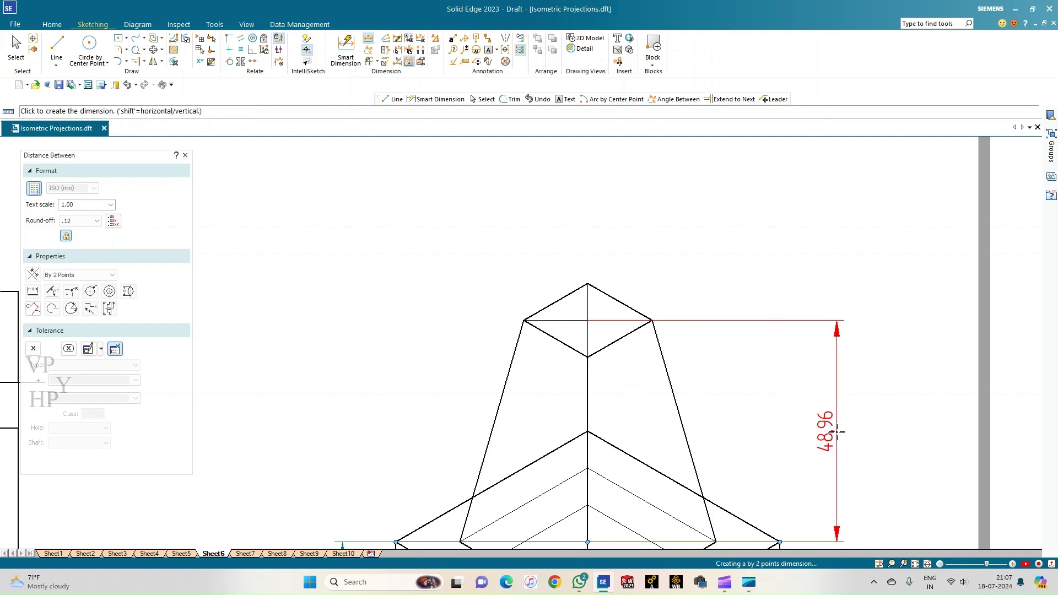
{"action": "left_click", "coordinate": [838, 433]}
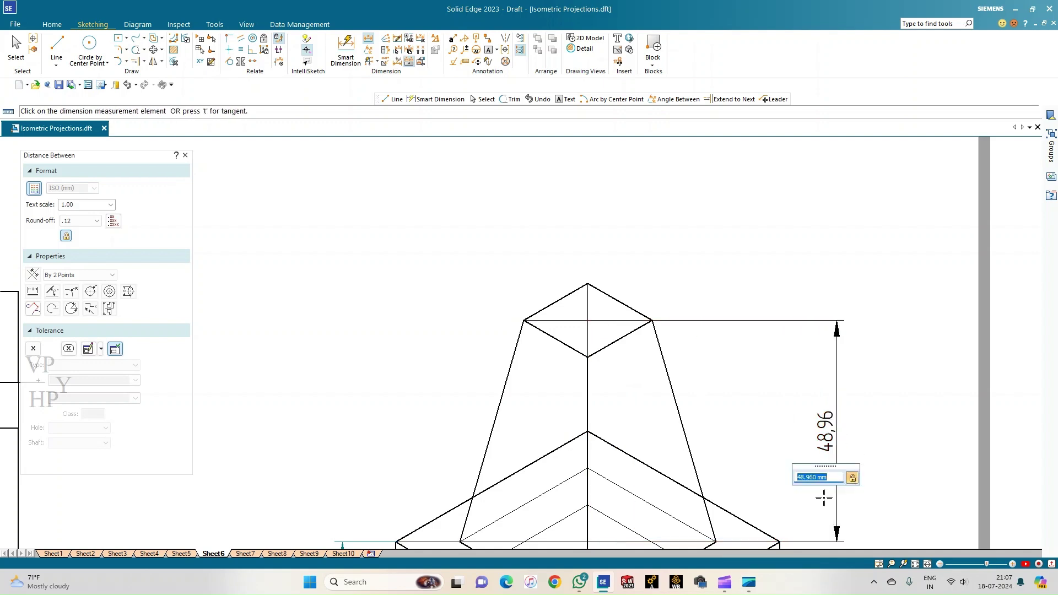
{"action": "left_click", "coordinate": [853, 478]}
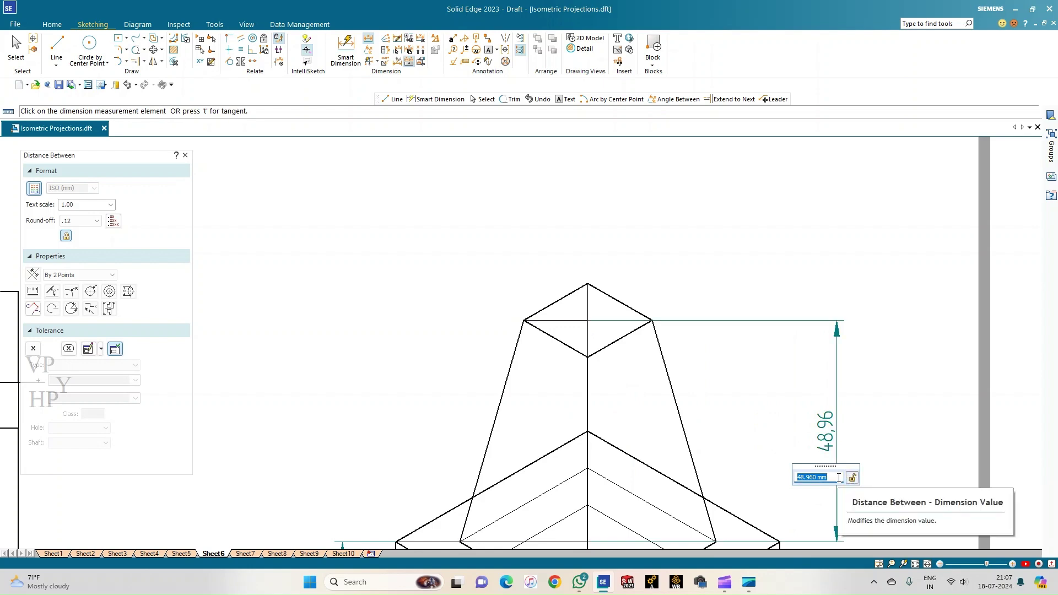
{"action": "type", "text": "60"}
{"action": "key", "text": "Return"}
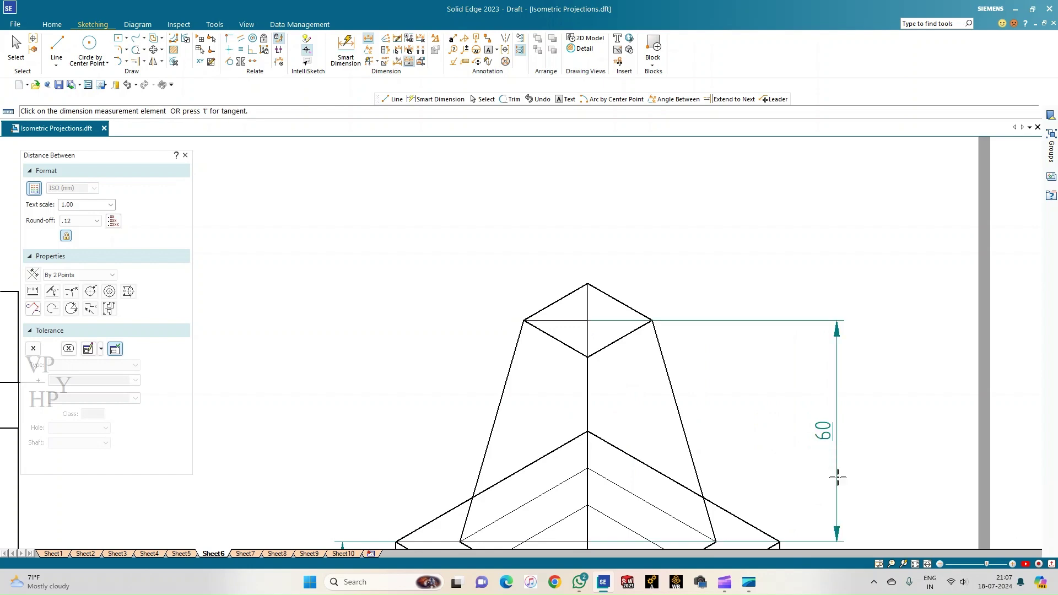
Dimension the frustum's front left base edge between its two corners and override the value to 40 mm.
{"action": "left_click", "coordinate": [916, 564]}
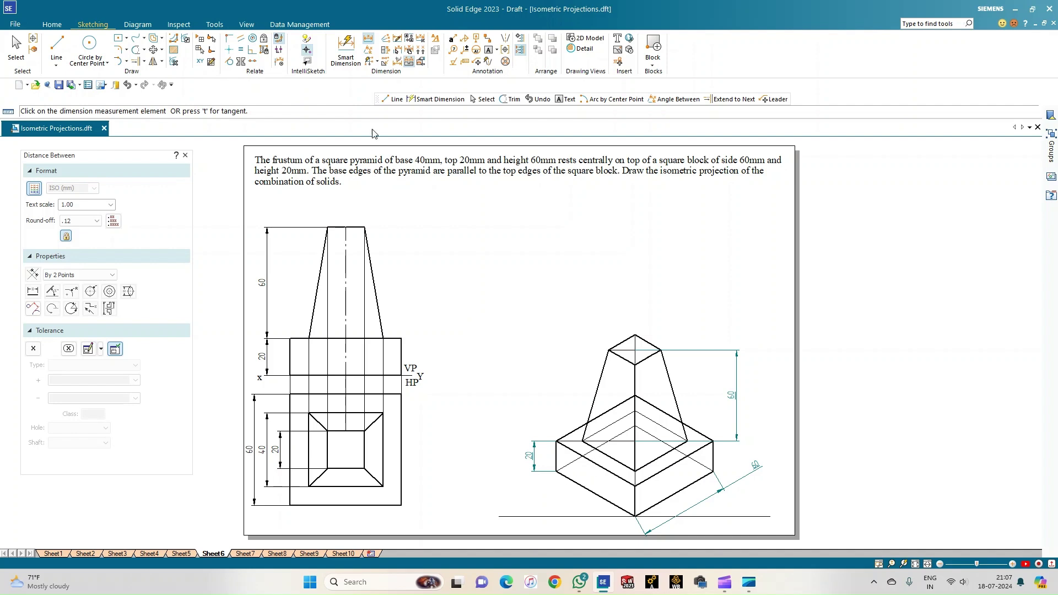
{"action": "left_click", "coordinate": [368, 61]}
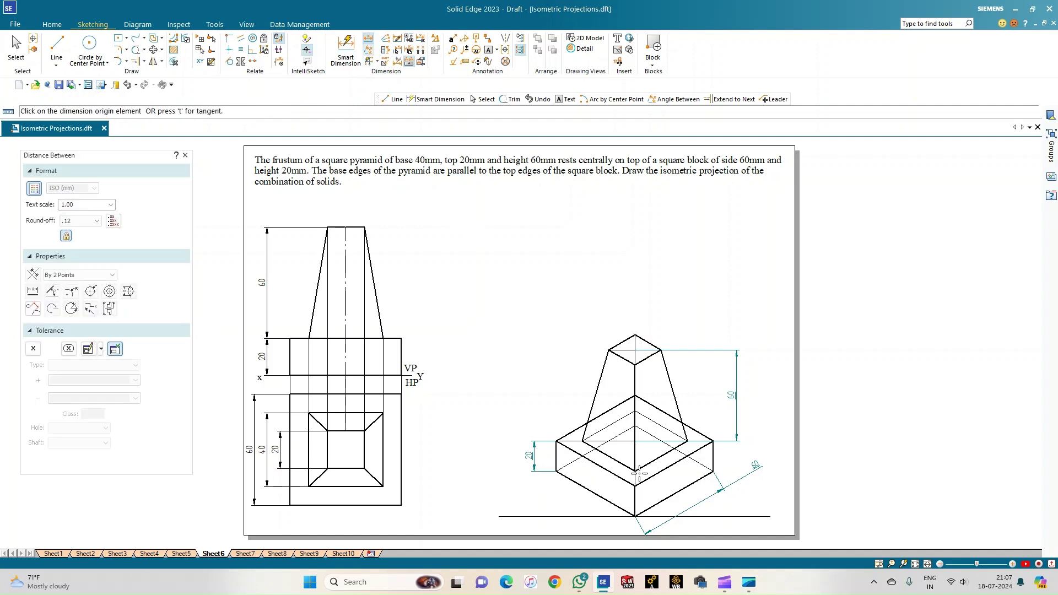
{"action": "left_click", "coordinate": [582, 441]}
{"action": "left_click", "coordinate": [636, 466]}
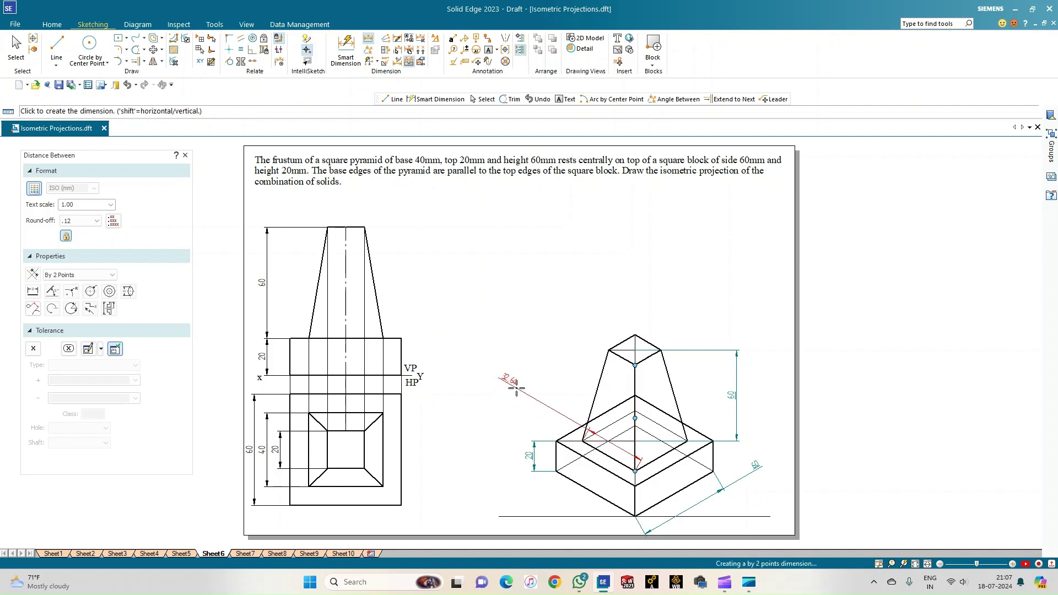
{"action": "left_click", "coordinate": [513, 386]}
{"action": "scroll", "coordinate": [510, 439], "scroll_direction": "up", "scroll_amount": 2}
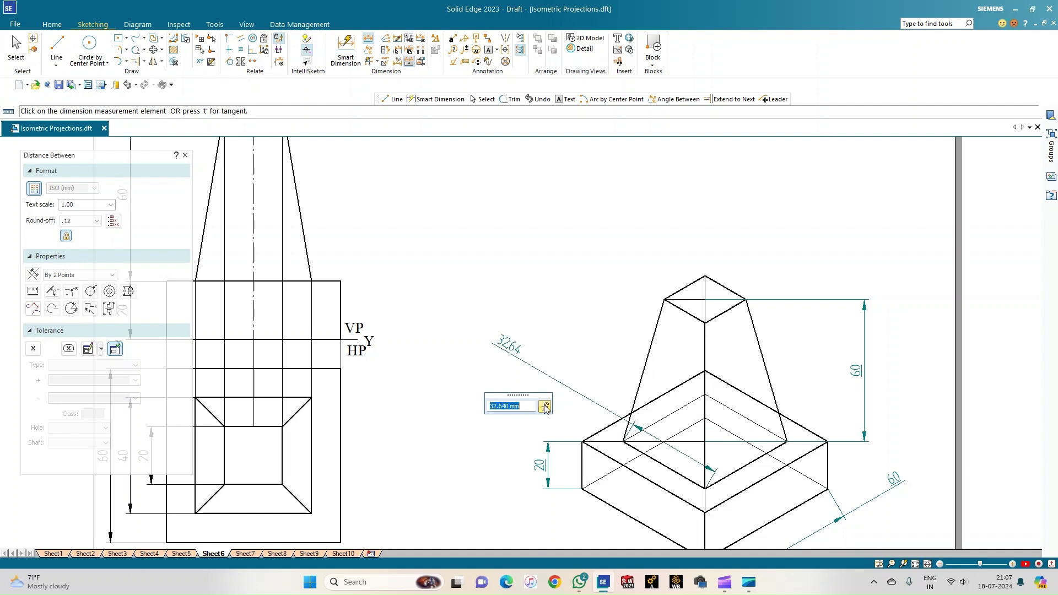
{"action": "type", "text": "40"}
{"action": "key", "text": "Return"}
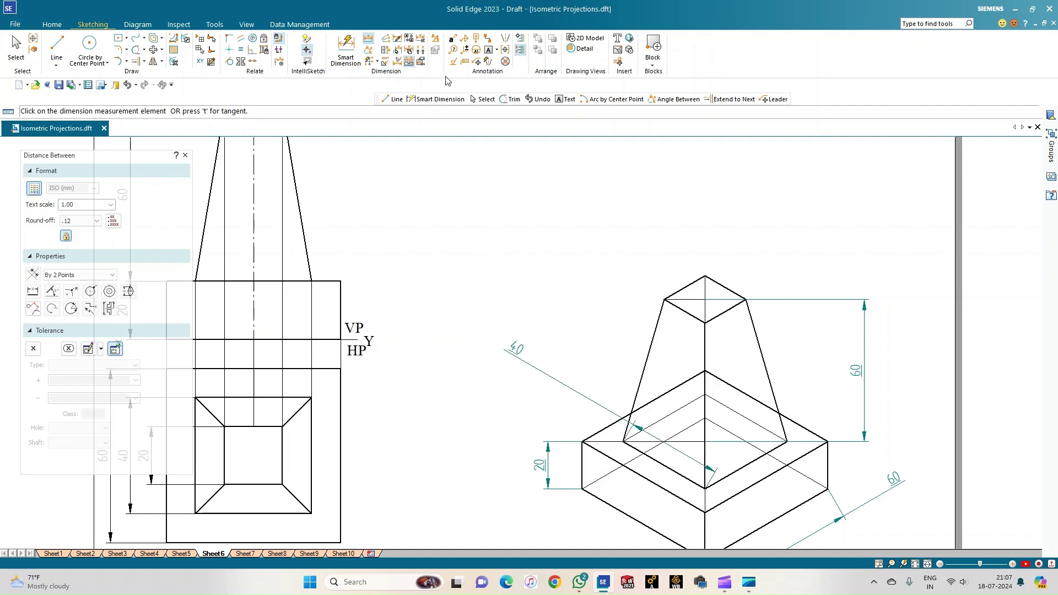
Add the text label ISO in front of the frustum's vertical 60 mm height dimension.
{"action": "left_click", "coordinate": [489, 49]}
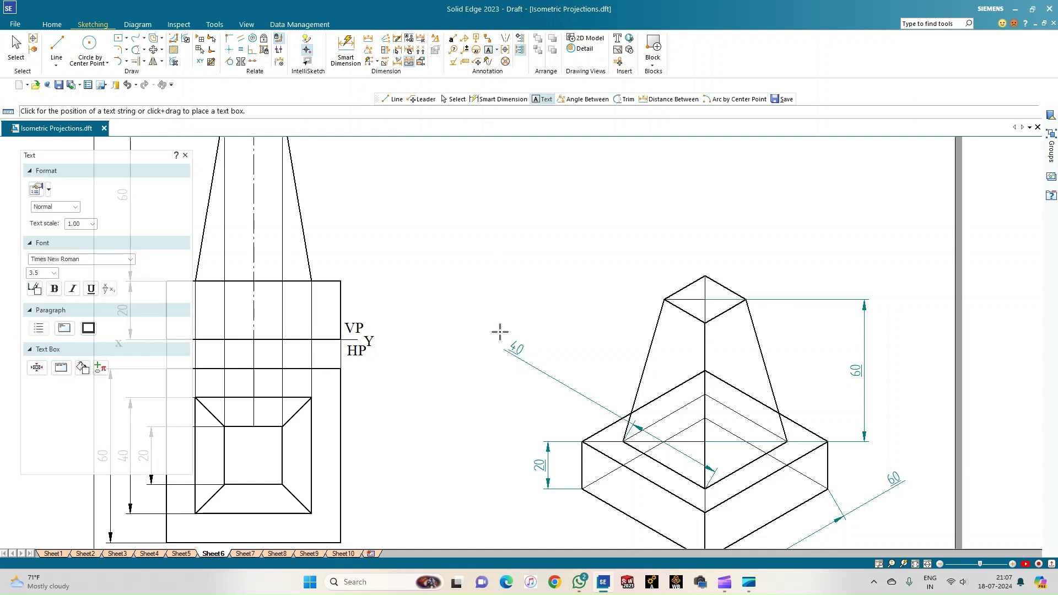
{"action": "left_click", "coordinate": [843, 384]}
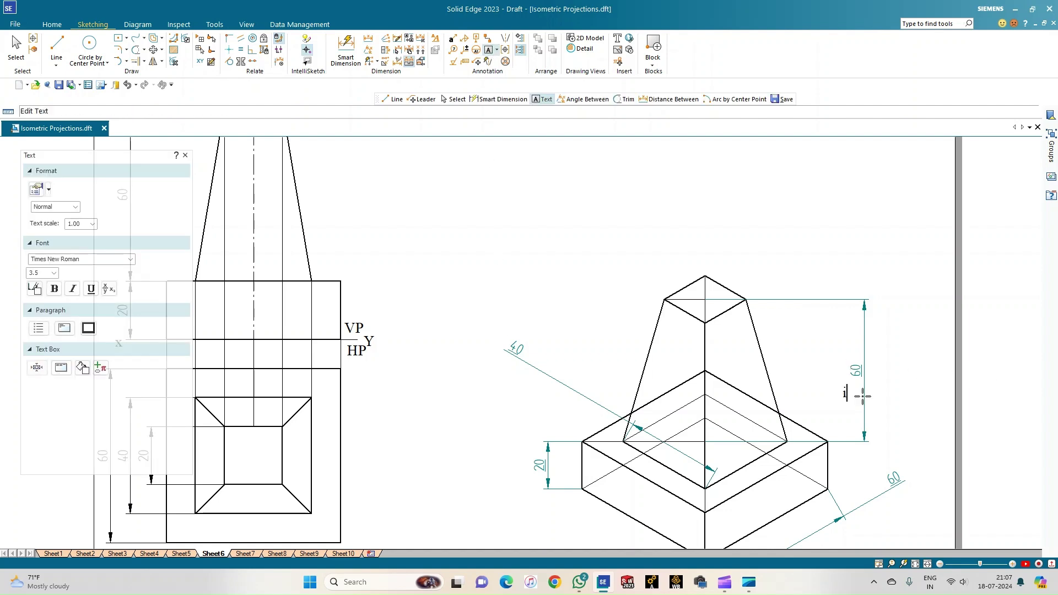
{"action": "key", "text": "BackSpace"}
{"action": "key", "text": "BackSpace"}
{"action": "type", "text": "SO"}
{"action": "left_click", "coordinate": [16, 47]}
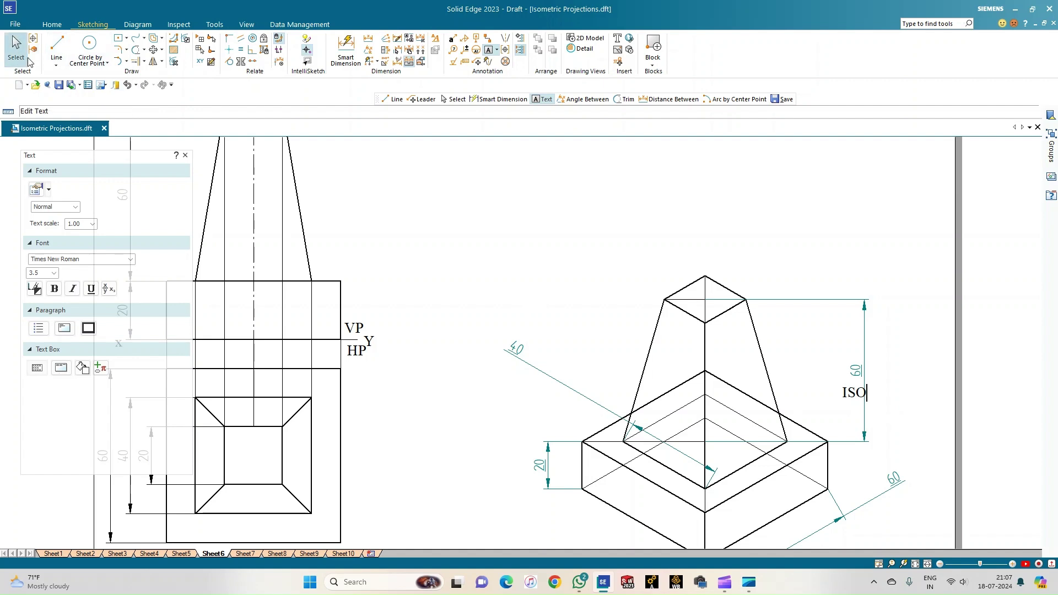
Copy the ISO label and place copies beside the frustum's 40 mm base, the block's 20 mm height and its 60 mm side dimensions.
{"action": "double_click", "coordinate": [851, 391]}
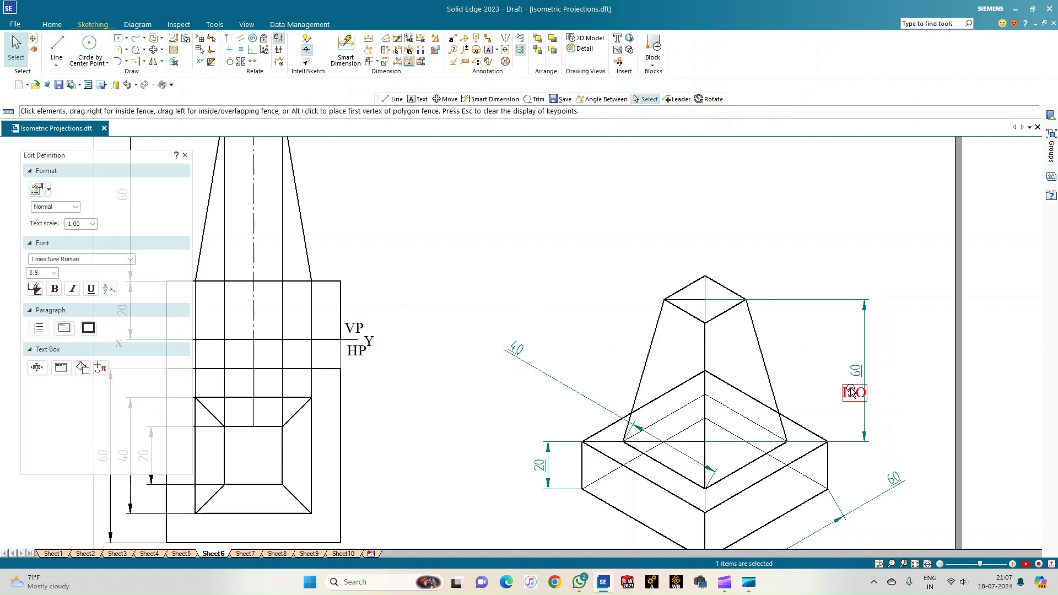
{"action": "left_click", "coordinate": [838, 392]}
{"action": "key", "text": "ctrl+c"}
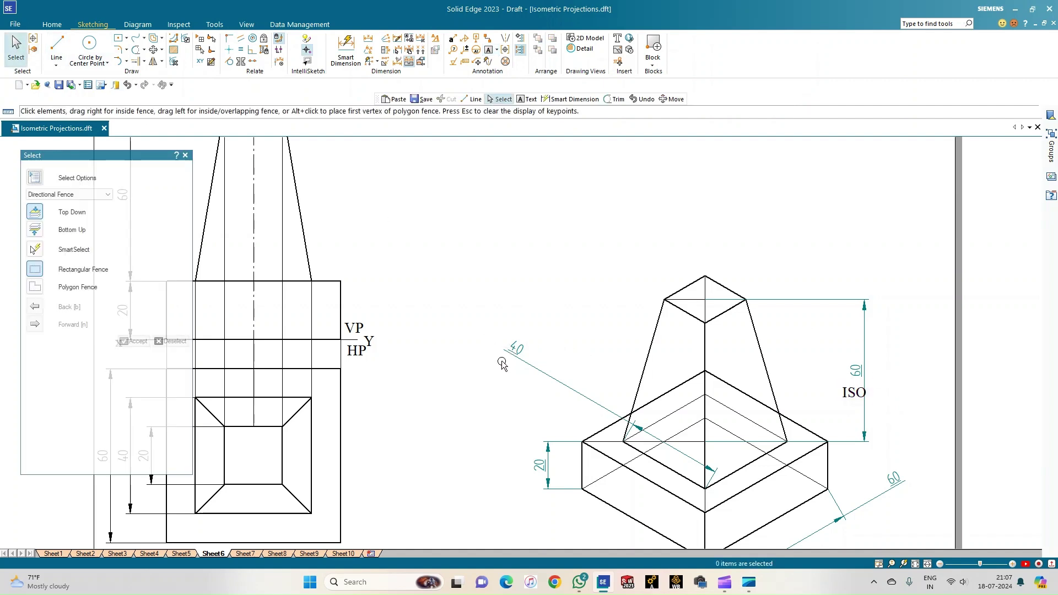
{"action": "key", "text": "ctrl+v"}
{"action": "left_click", "coordinate": [497, 339]}
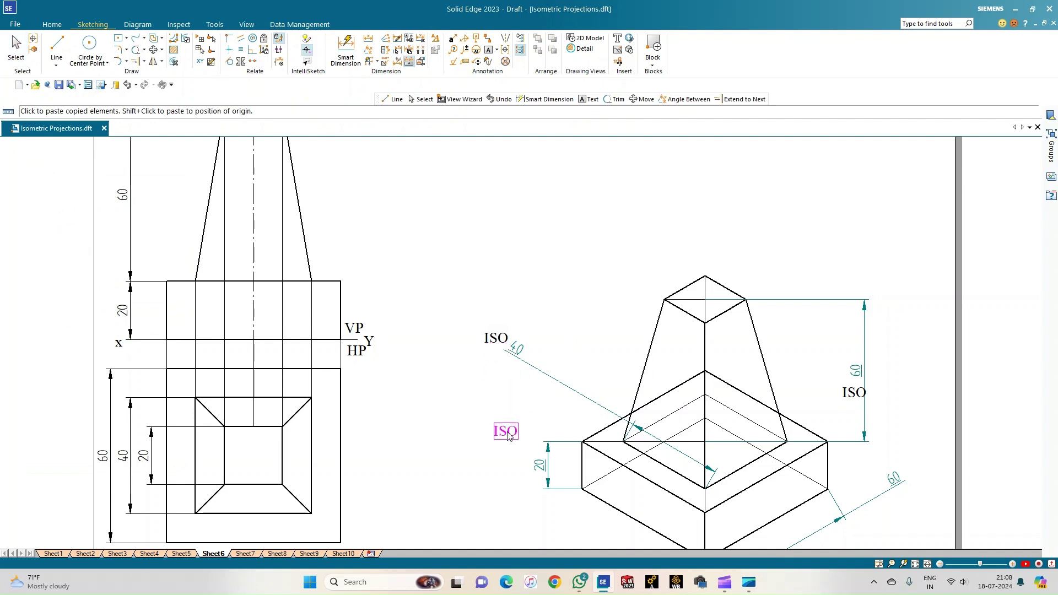
{"action": "left_click", "coordinate": [522, 467]}
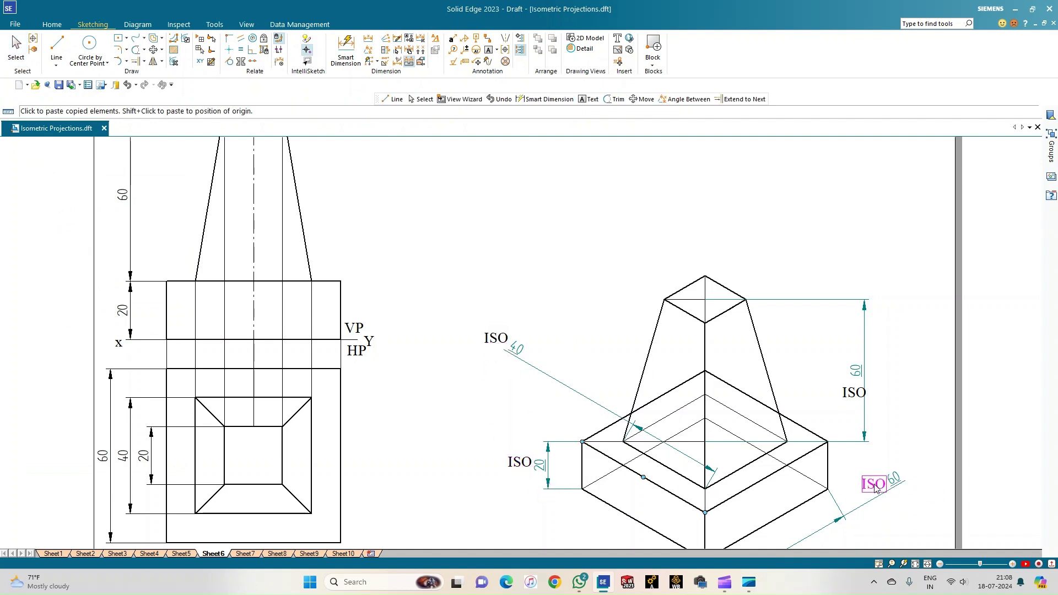
{"action": "left_click", "coordinate": [877, 488]}
{"action": "left_click", "coordinate": [916, 564]}
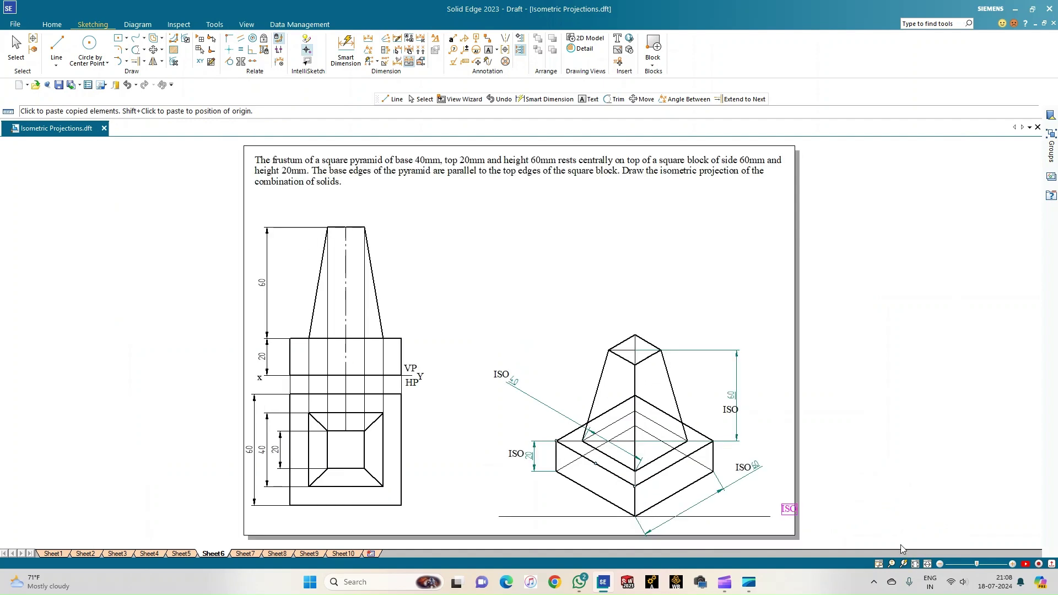
{"action": "key", "text": "Escape"}
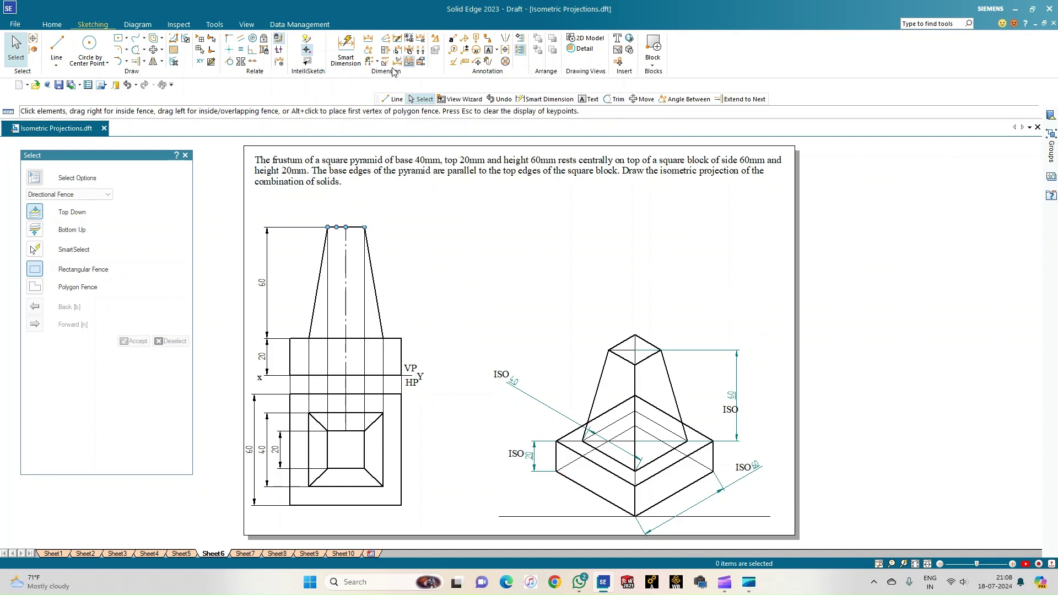
{"action": "key", "text": "a"}
{"action": "left_click", "coordinate": [583, 516]}
{"action": "left_click", "coordinate": [579, 488]}
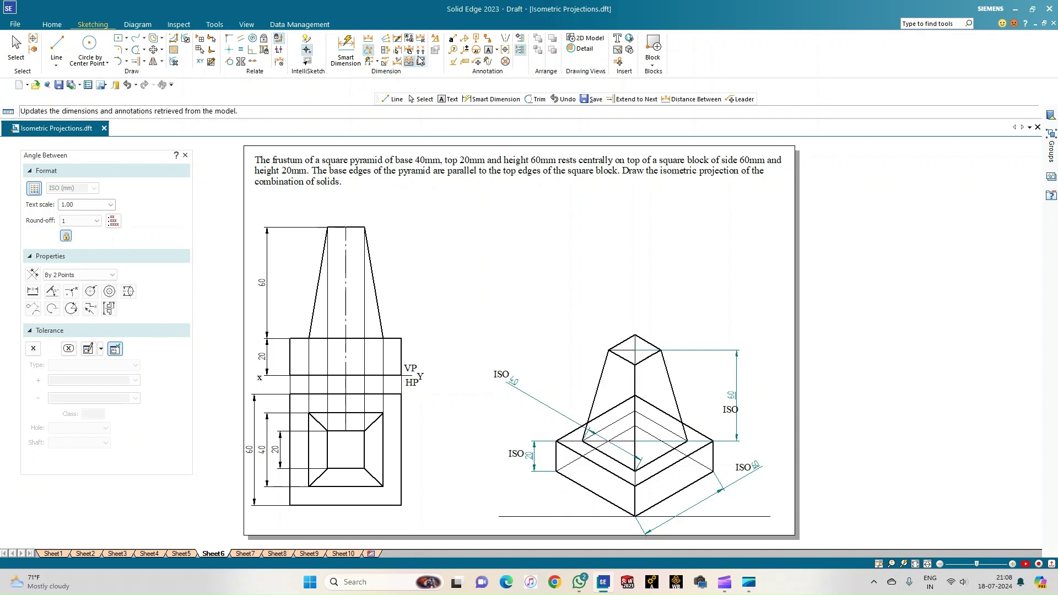
{"action": "key", "text": "Escape"}
Dimension the angle between the horizontal base line and the block's bottom front left edge, placing it outside that edge.
{"action": "key", "text": "a"}
{"action": "left_click", "coordinate": [598, 495]}
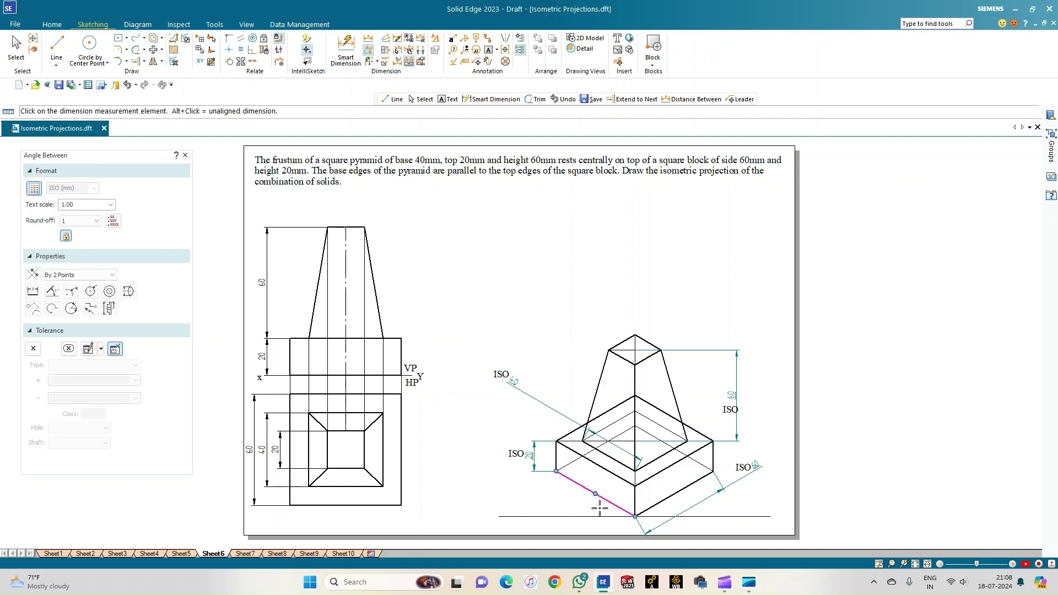
{"action": "left_click", "coordinate": [606, 517]}
{"action": "right_click", "coordinate": [575, 503]}
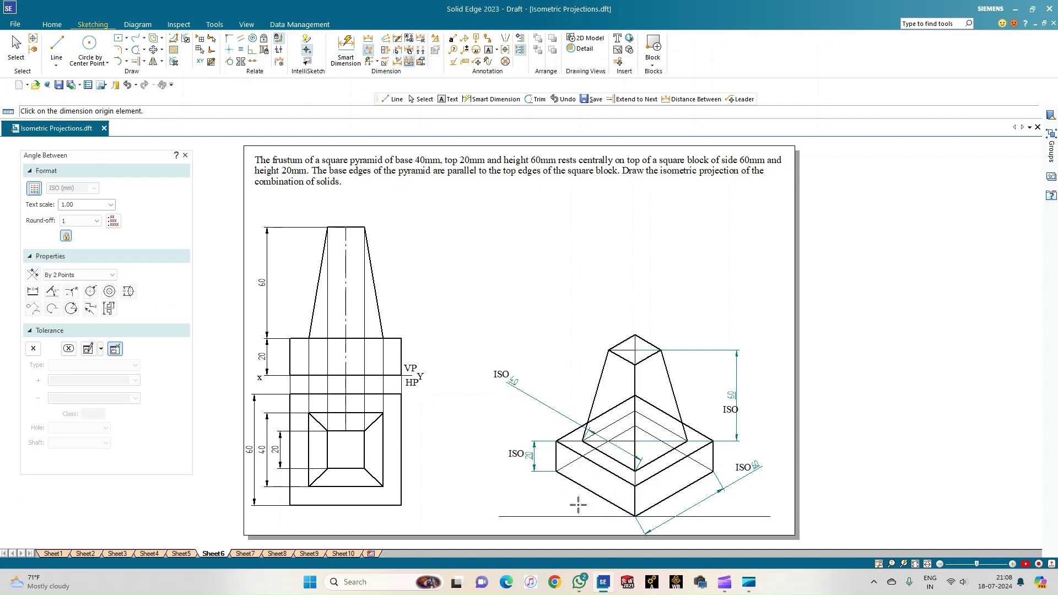
{"action": "scroll", "coordinate": [577, 503], "scroll_direction": "up", "scroll_amount": 3}
{"action": "left_click", "coordinate": [598, 528]}
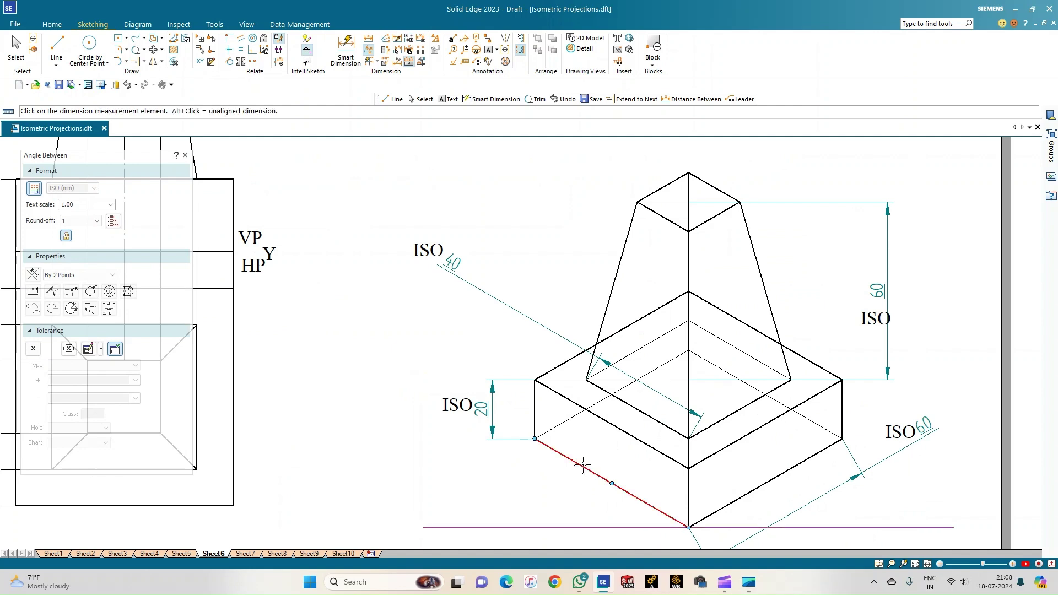
{"action": "left_click", "coordinate": [574, 464]}
{"action": "left_click", "coordinate": [557, 492]}
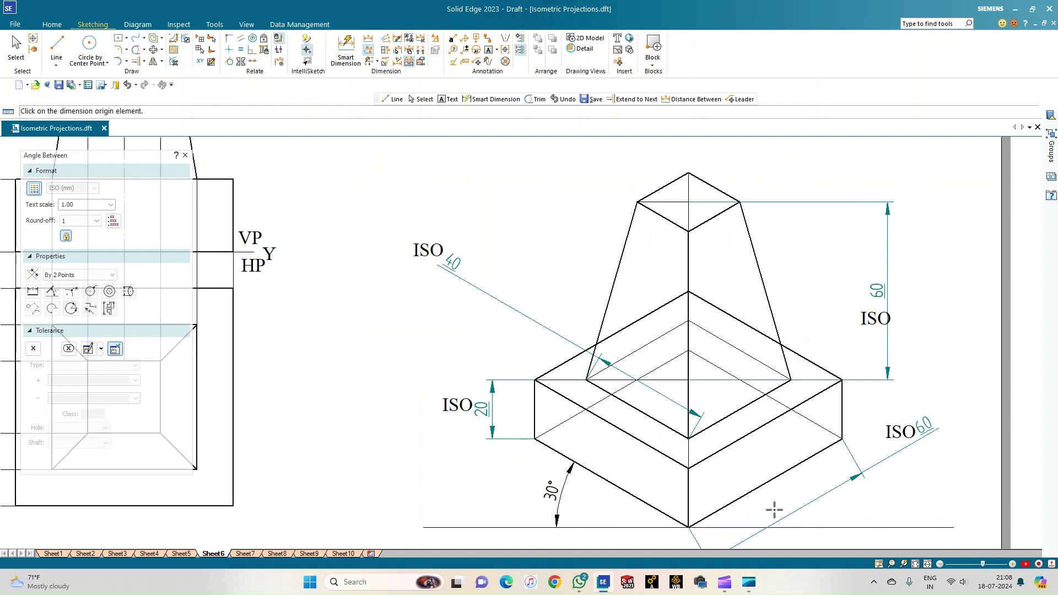
Dimension the angle between the horizontal base line and the block's bottom front right edge.
{"action": "left_click", "coordinate": [842, 528]}
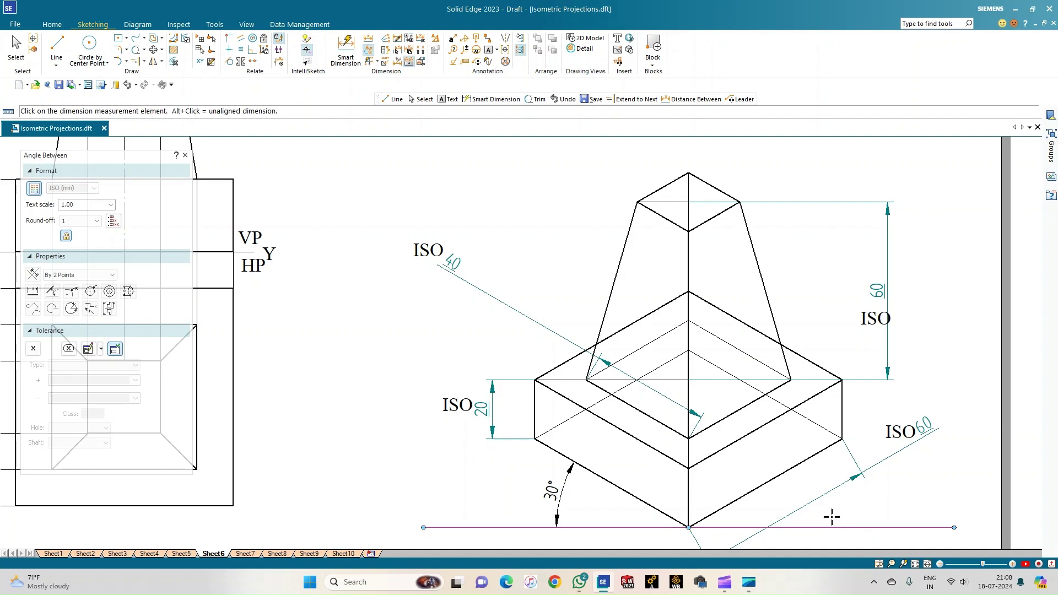
{"action": "left_click", "coordinate": [797, 467]}
{"action": "left_click", "coordinate": [804, 490]}
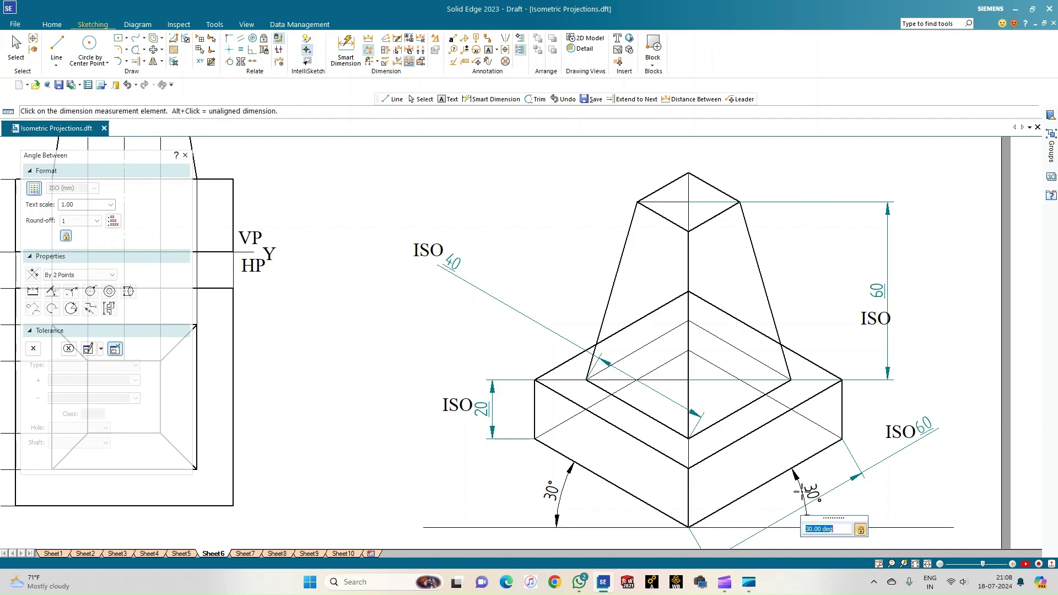
{"action": "left_click", "coordinate": [905, 564]}
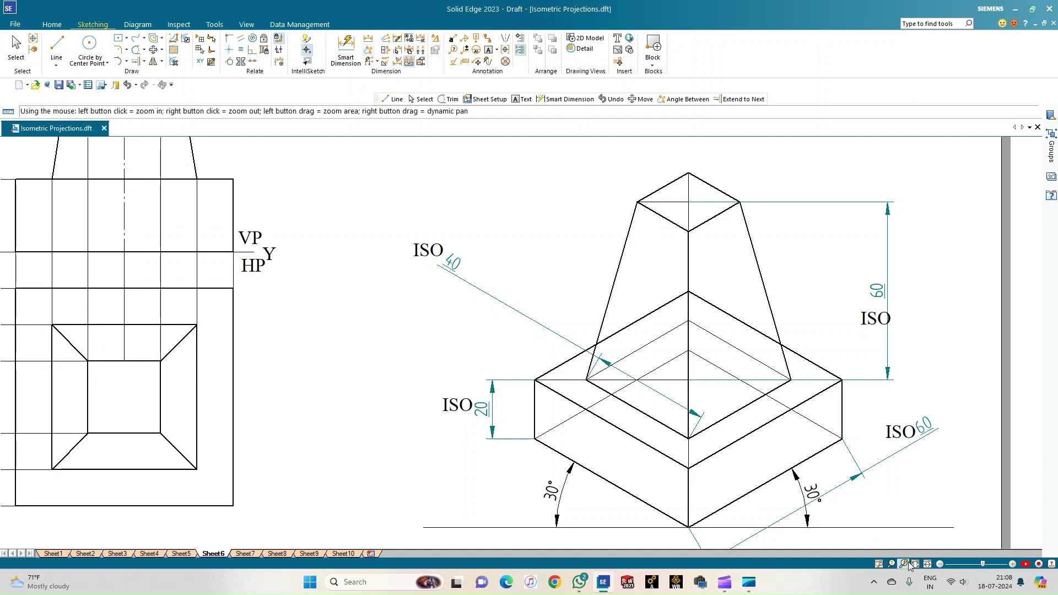
{"action": "left_click", "coordinate": [915, 564]}
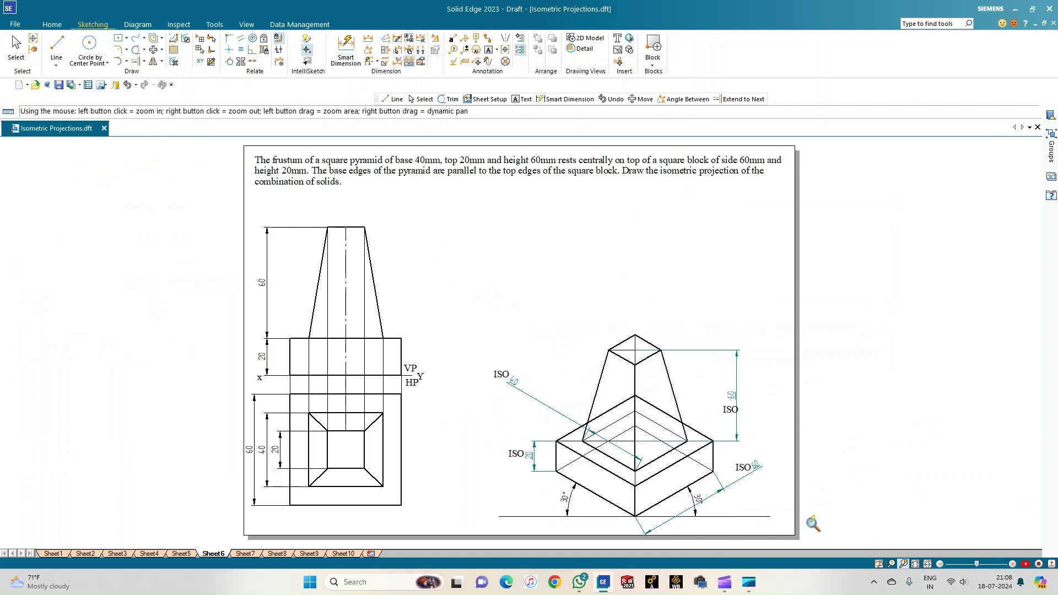